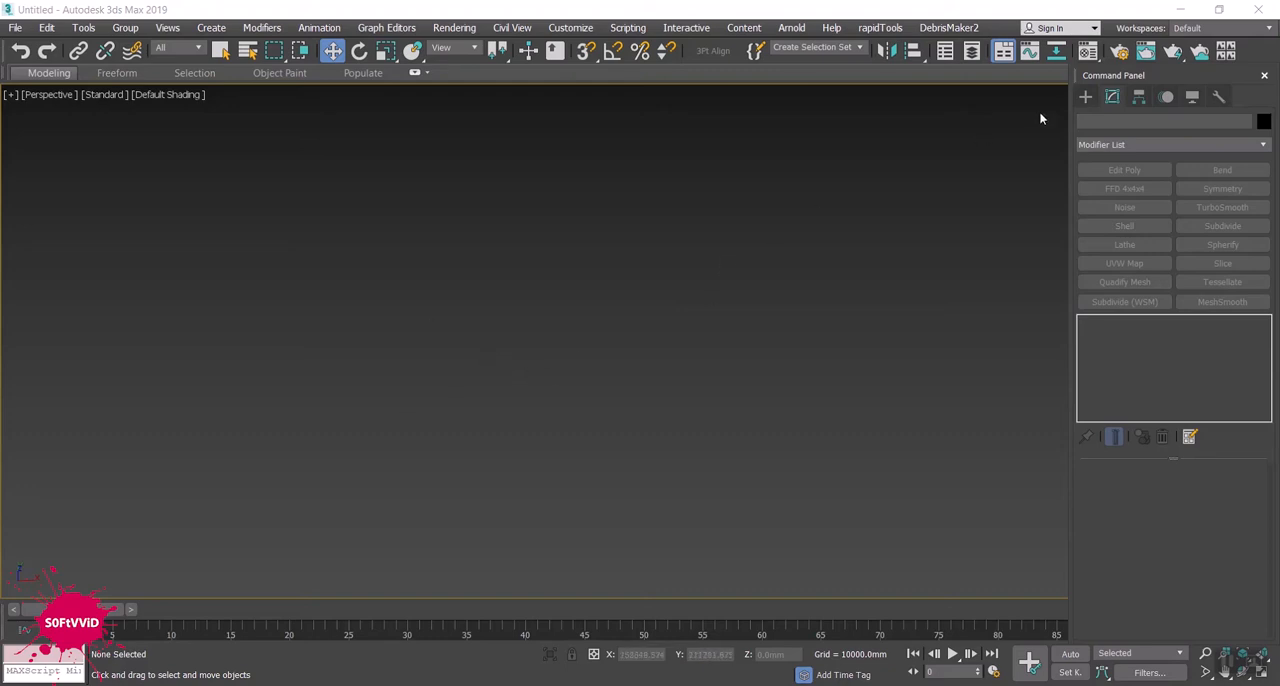
- Create a plane in the Perspective view about 339,579 mm long and 189,764 mm wide
{"action": "left_click", "coordinate": [1086, 97]}
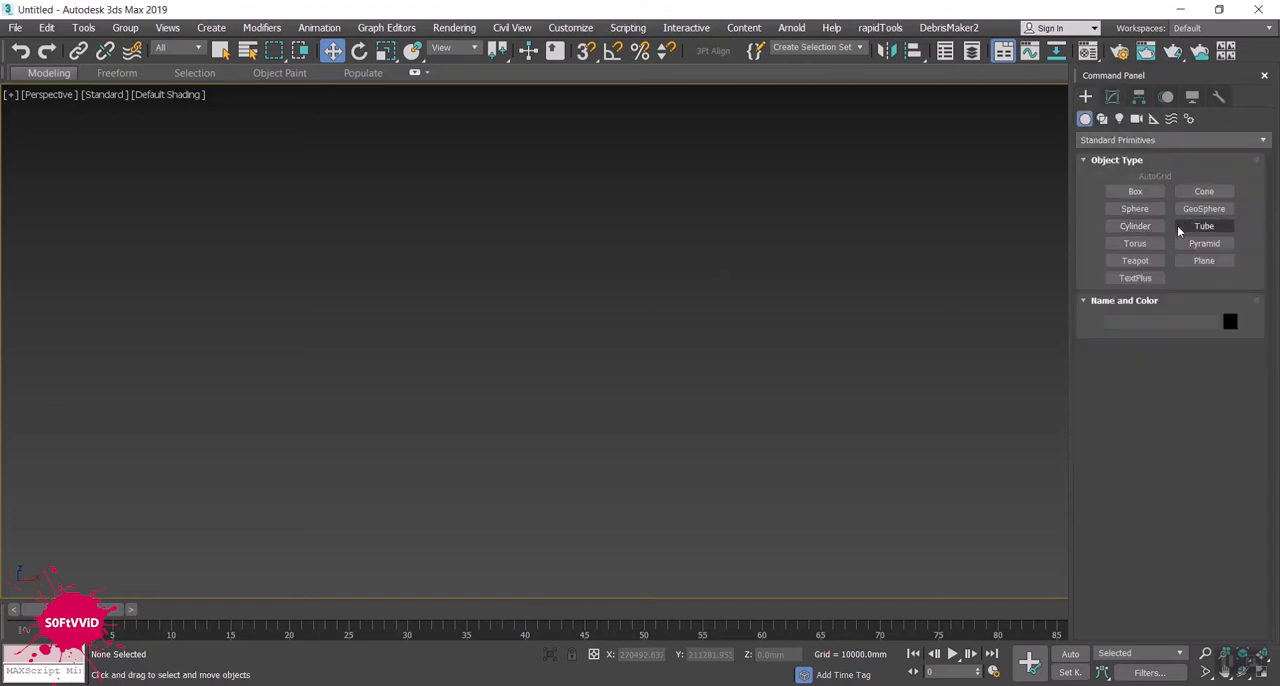
{"action": "left_click", "coordinate": [1196, 263]}
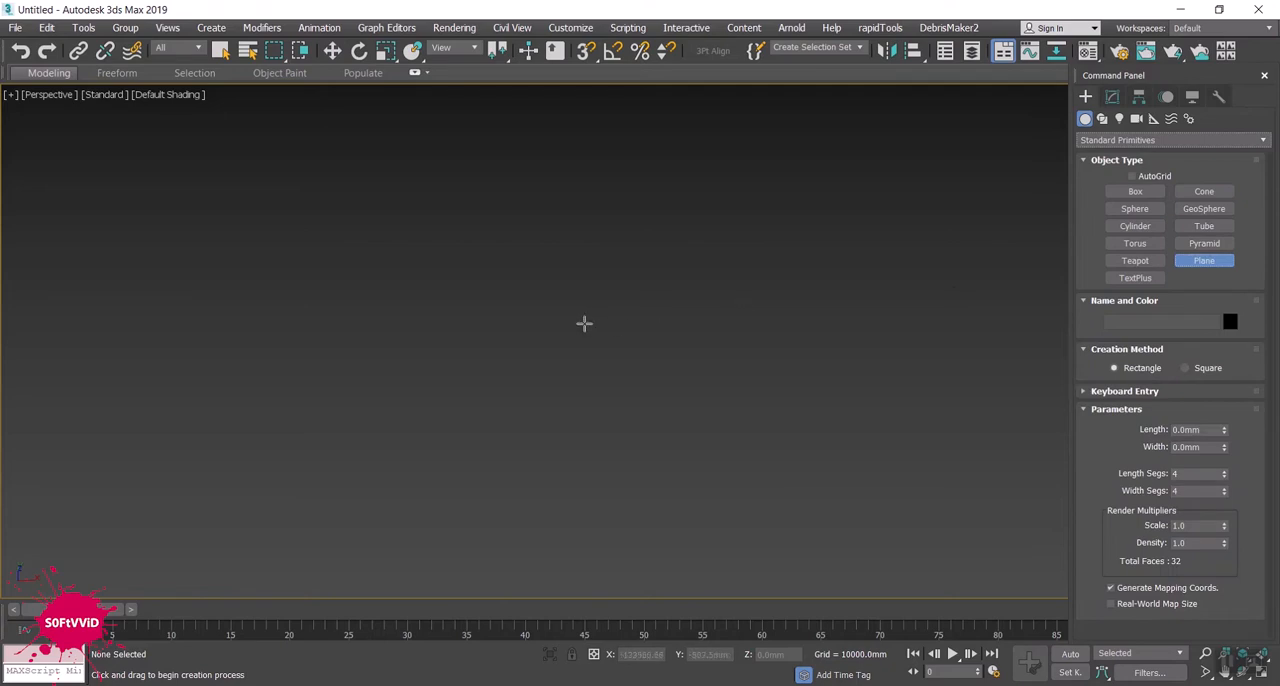
{"action": "left_click_drag", "start_coordinate": [544, 323], "coordinate": [668, 491]}
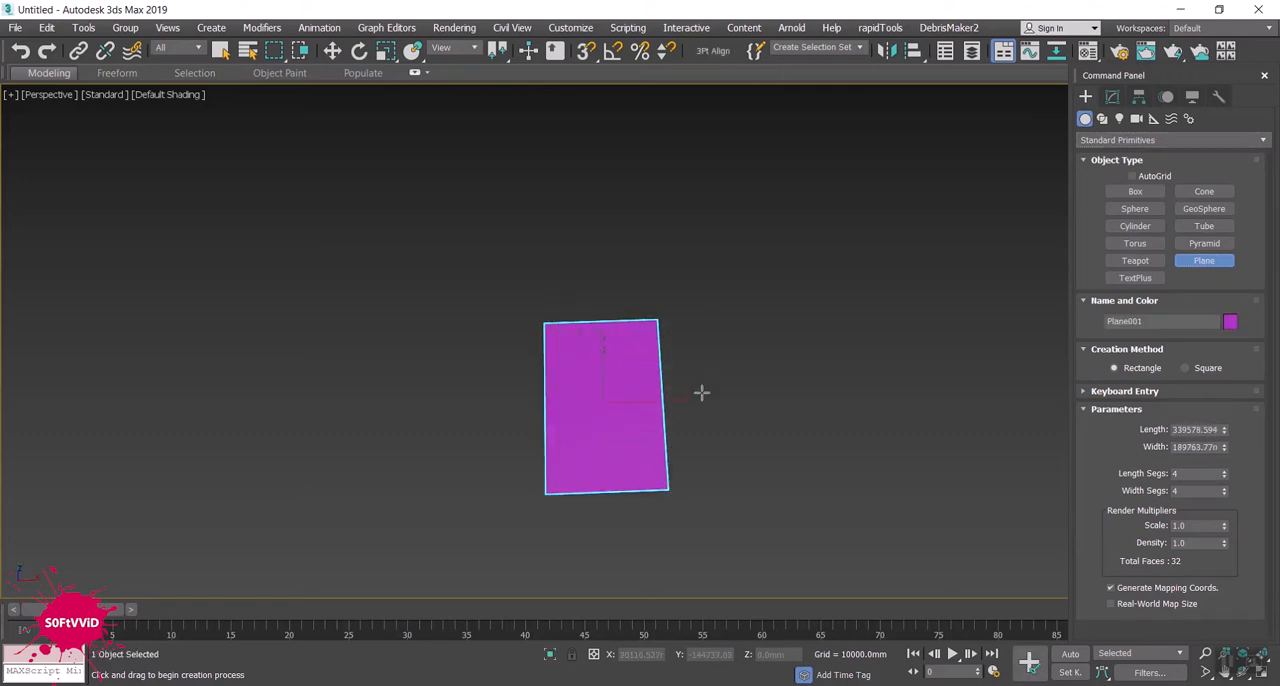
{"action": "key", "text": "w"}
{"action": "middle_click_drag", "start_coordinate": [731, 431], "coordinate": [729, 460], "text": "alt"}
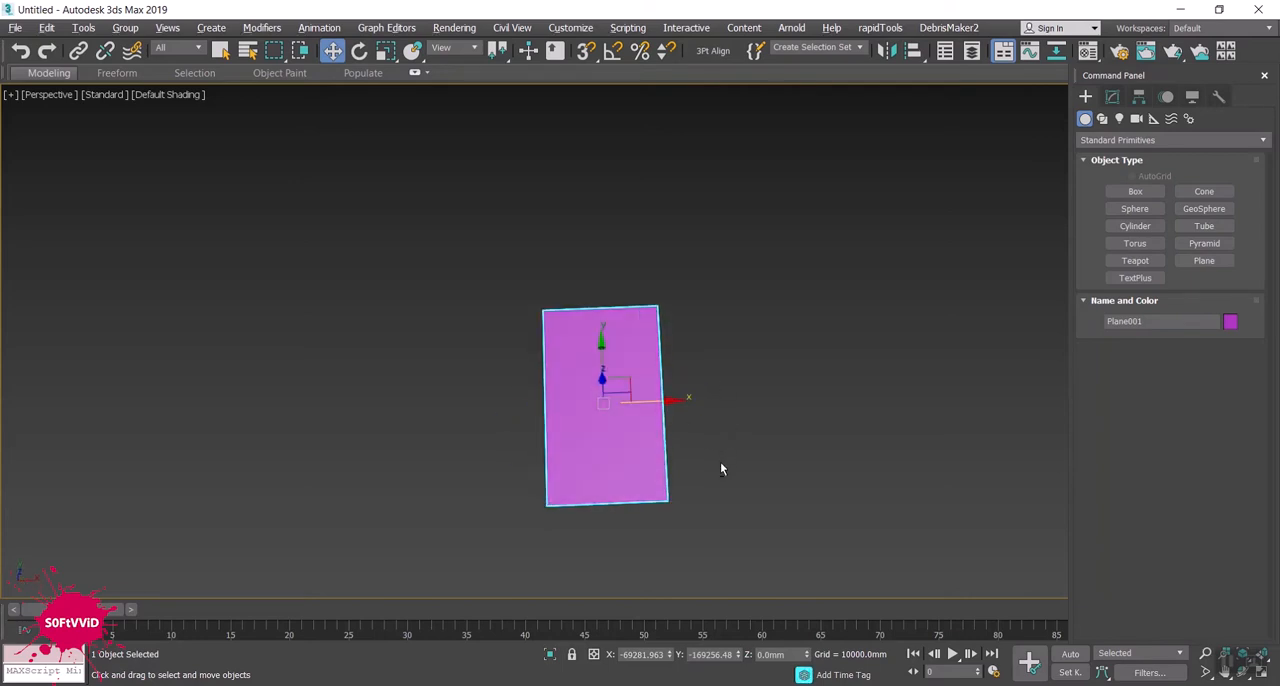
- Show the plane in a shaded Top view without the grid and enable angle snapping
{"action": "key", "text": "t"}
{"action": "key", "text": "a"}
{"action": "key", "text": "z"}
{"action": "scroll", "coordinate": [651, 429], "scroll_direction": "down", "scroll_amount": 3}
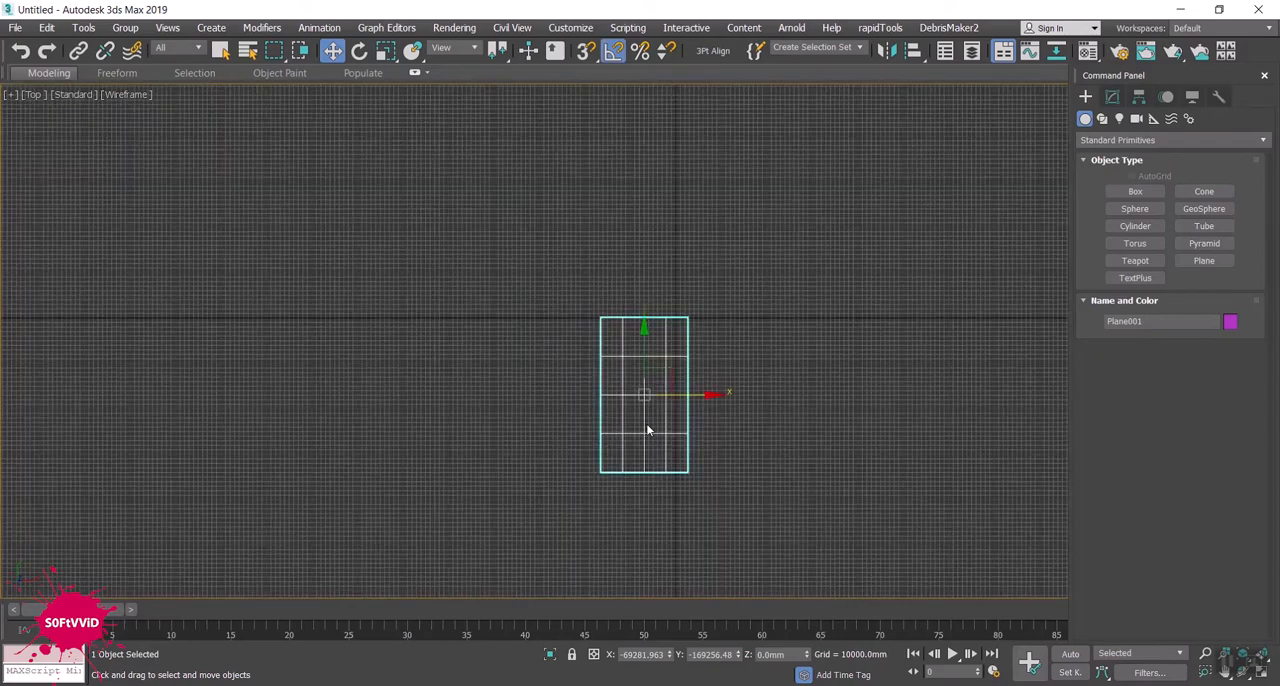
{"action": "scroll", "coordinate": [647, 430], "scroll_direction": "up", "scroll_amount": 3}
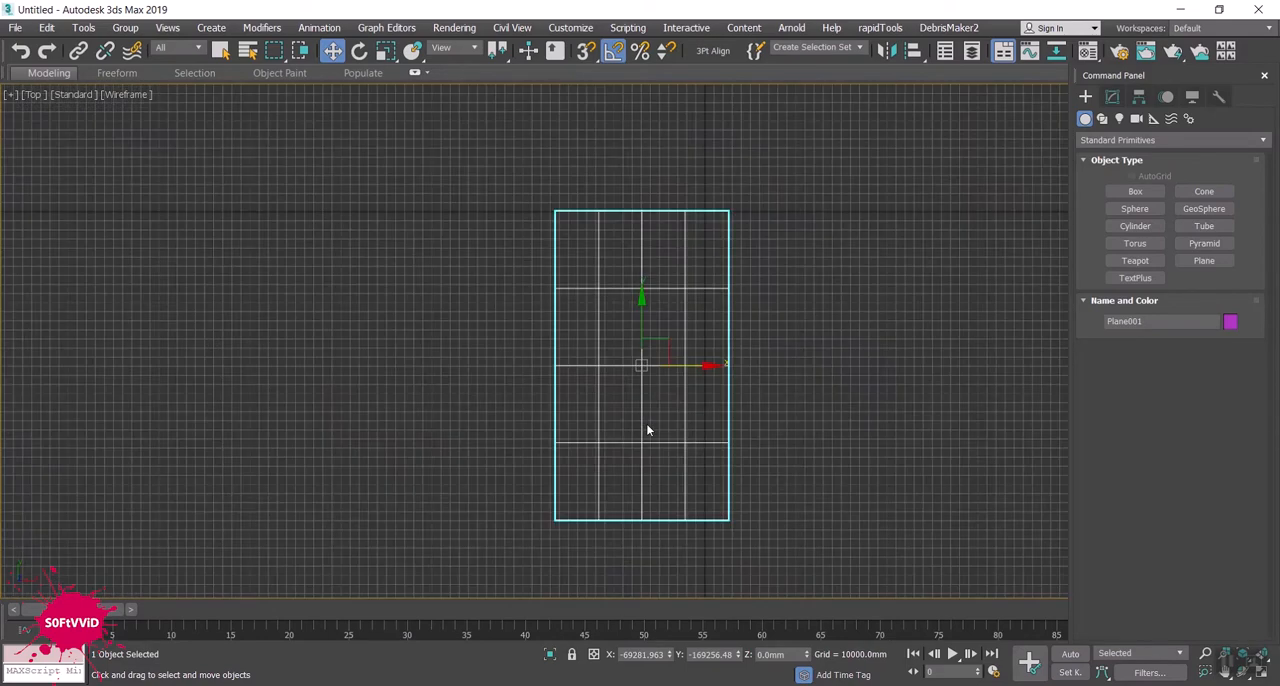
{"action": "key", "text": "F3"}
{"action": "key", "text": "g"}
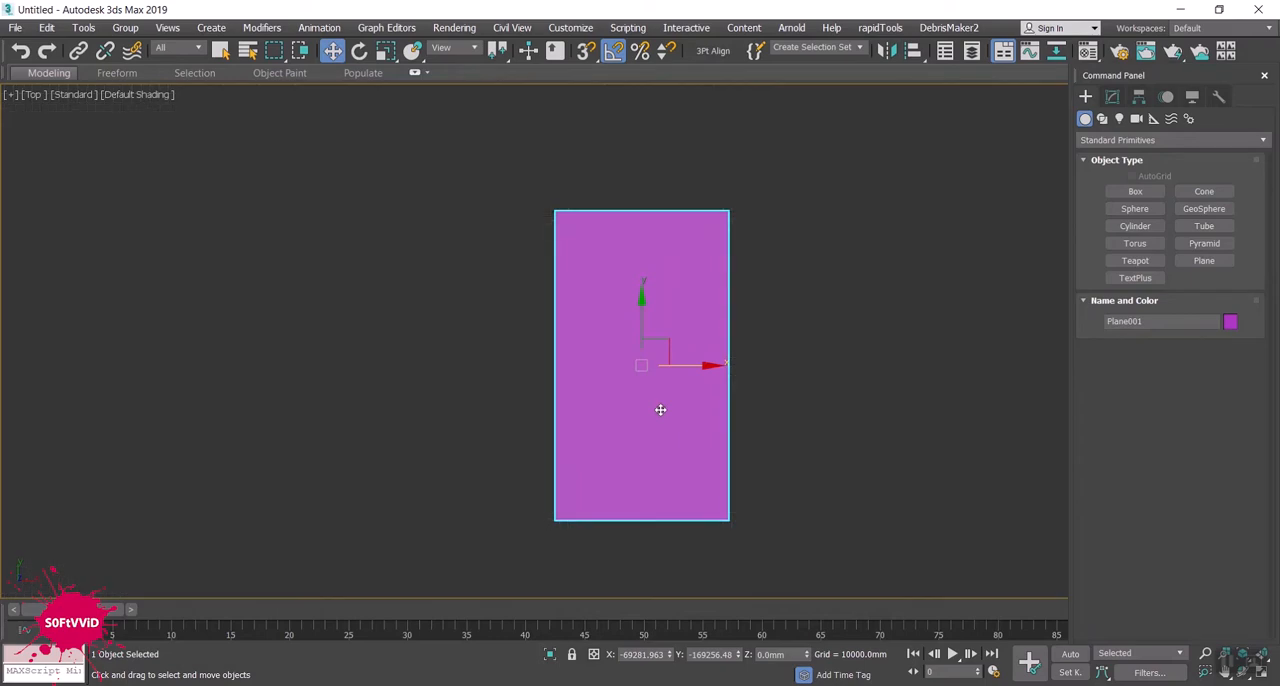
- Turn on edged faces and set the plane's length and width segments to 1
{"action": "left_click", "coordinate": [1112, 96]}
{"action": "key", "text": "F4"}
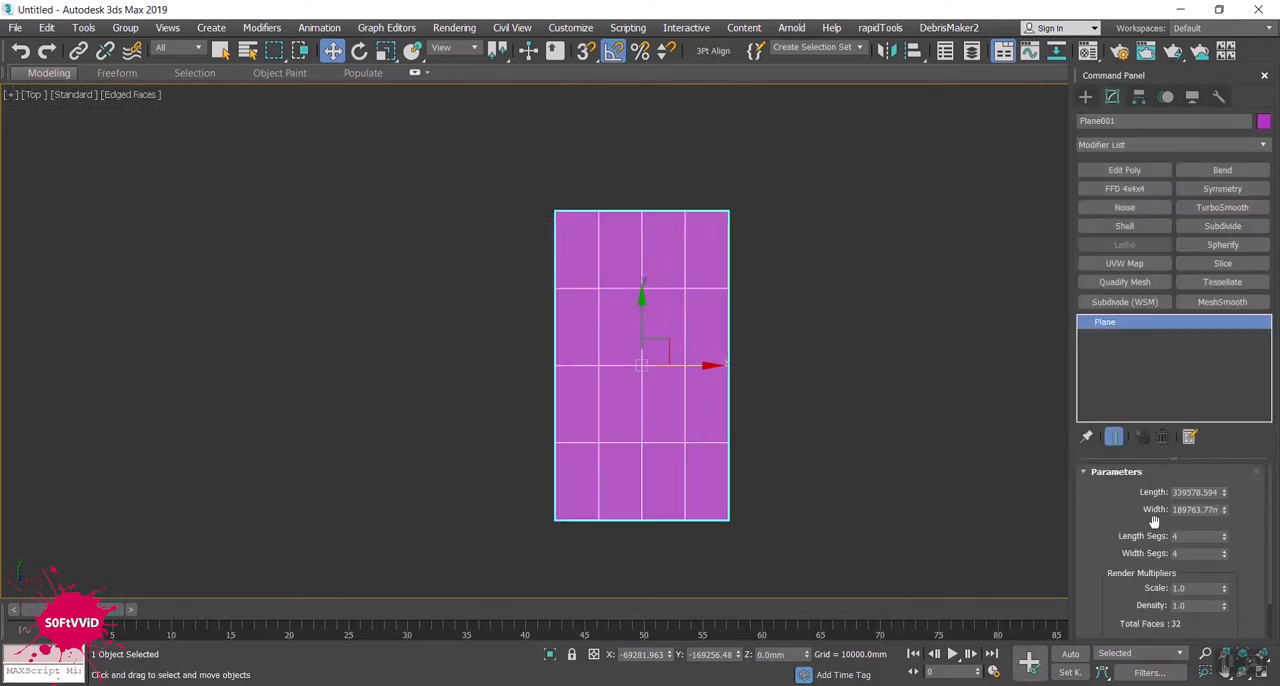
{"action": "right_click", "coordinate": [1225, 539]}
{"action": "right_click", "coordinate": [1224, 555]}
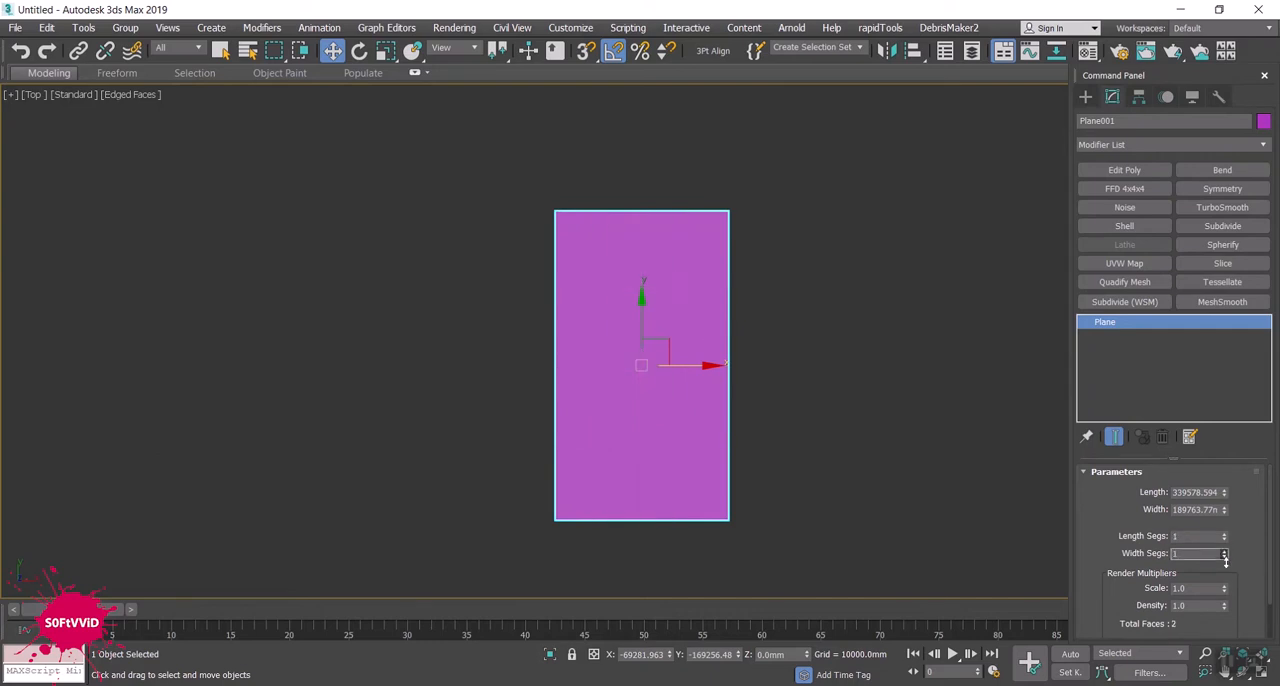
- Add an Edit Poly modifier and move the plane's lower edge up along Y to roughly halve its length
{"action": "left_click", "coordinate": [1124, 170]}
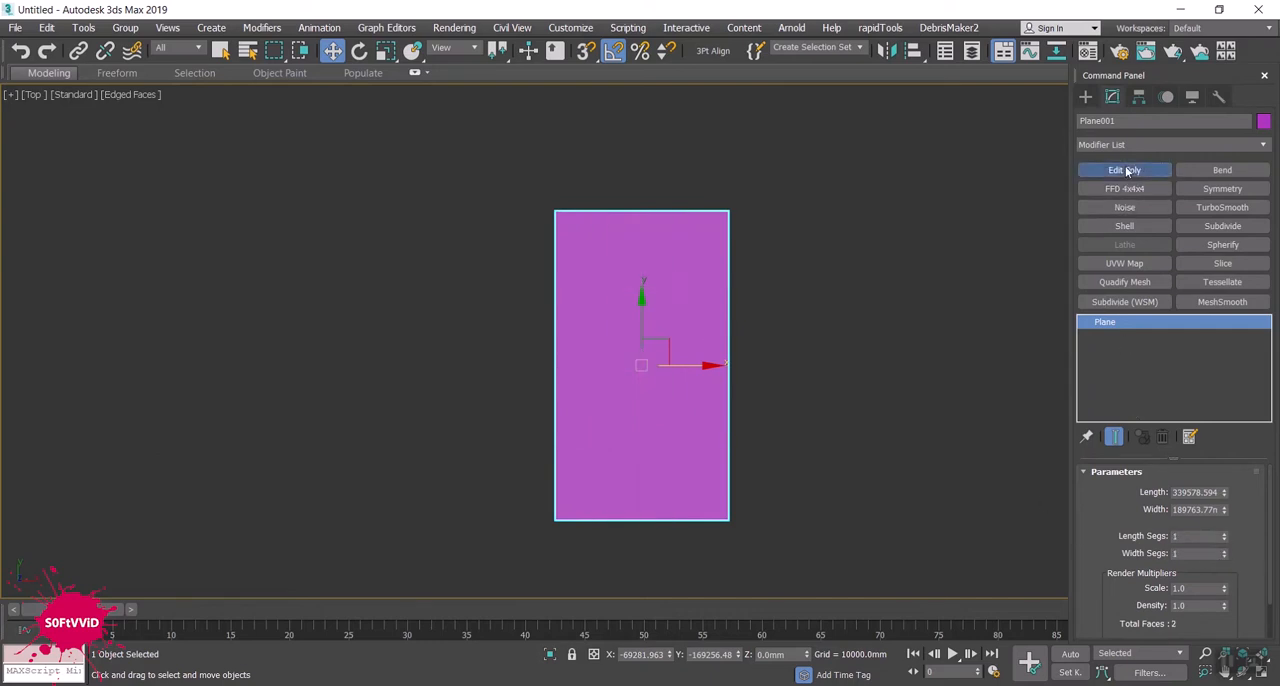
{"action": "left_click", "coordinate": [1102, 322]}
{"action": "left_click", "coordinate": [1126, 350]}
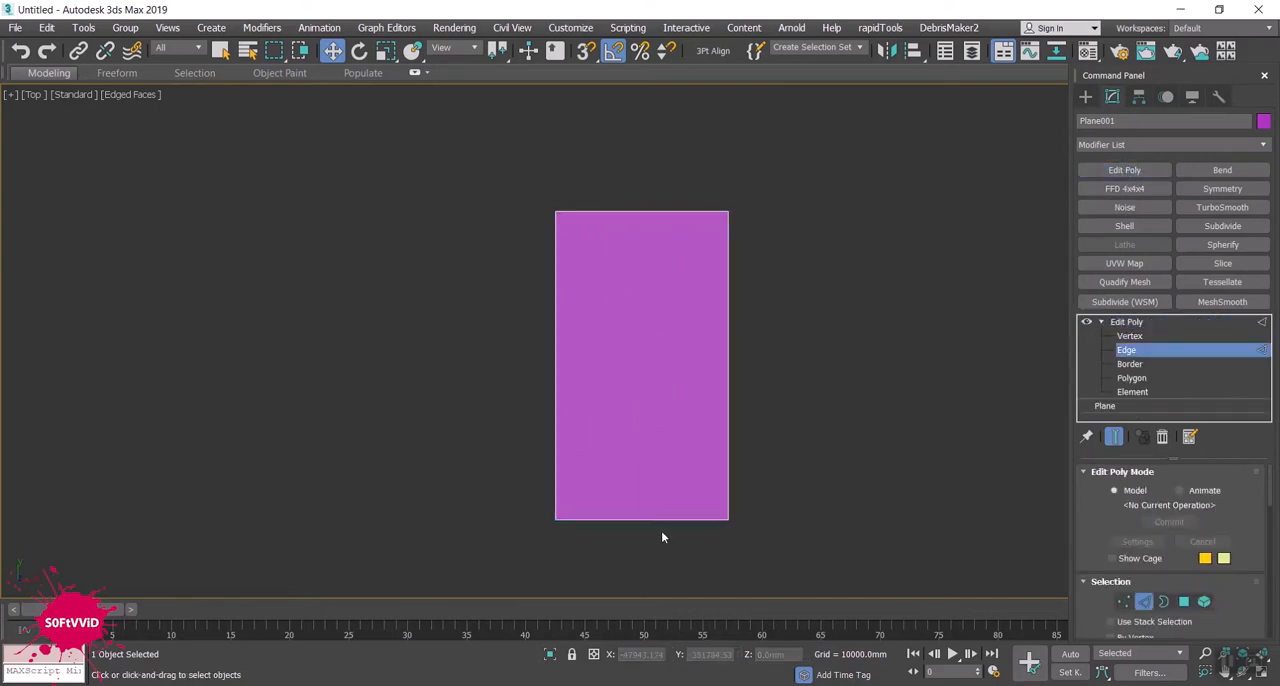
{"action": "left_click", "coordinate": [657, 517]}
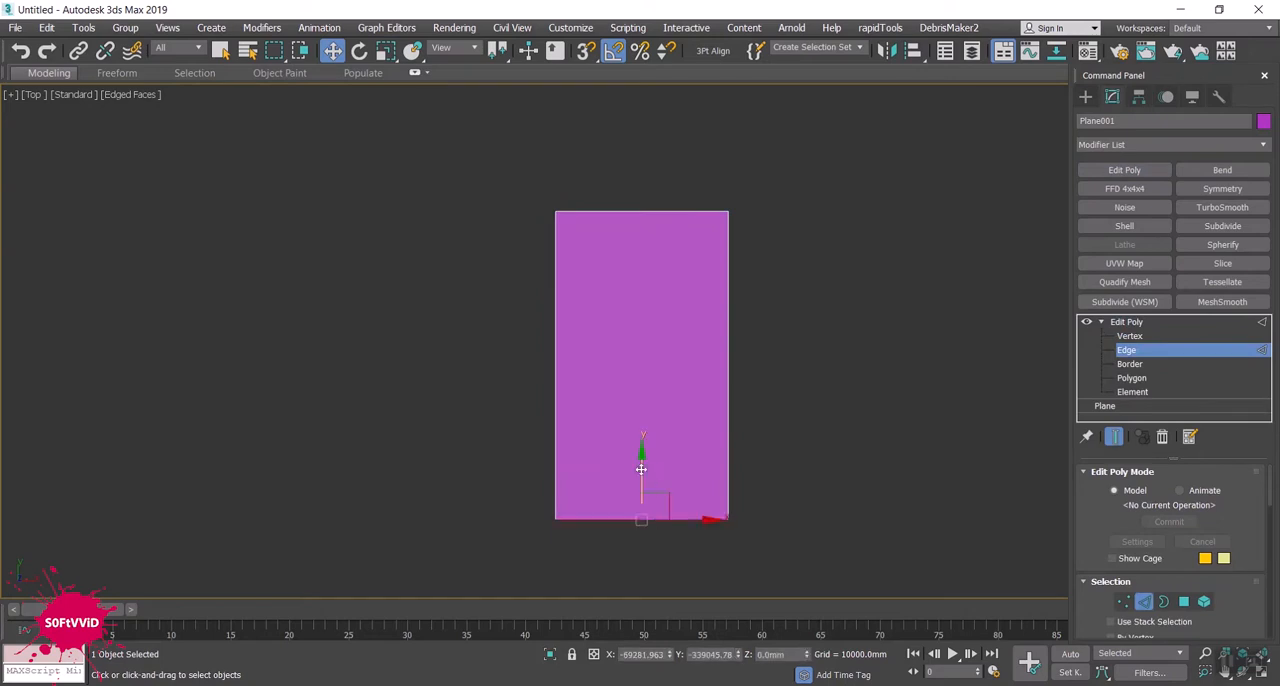
{"action": "left_click_drag", "start_coordinate": [640, 451], "coordinate": [644, 321]}
- Move the plane's left edge inward along X until the plane is roughly square
{"action": "middle_click_drag", "start_coordinate": [737, 432], "coordinate": [625, 318], "text": "alt"}
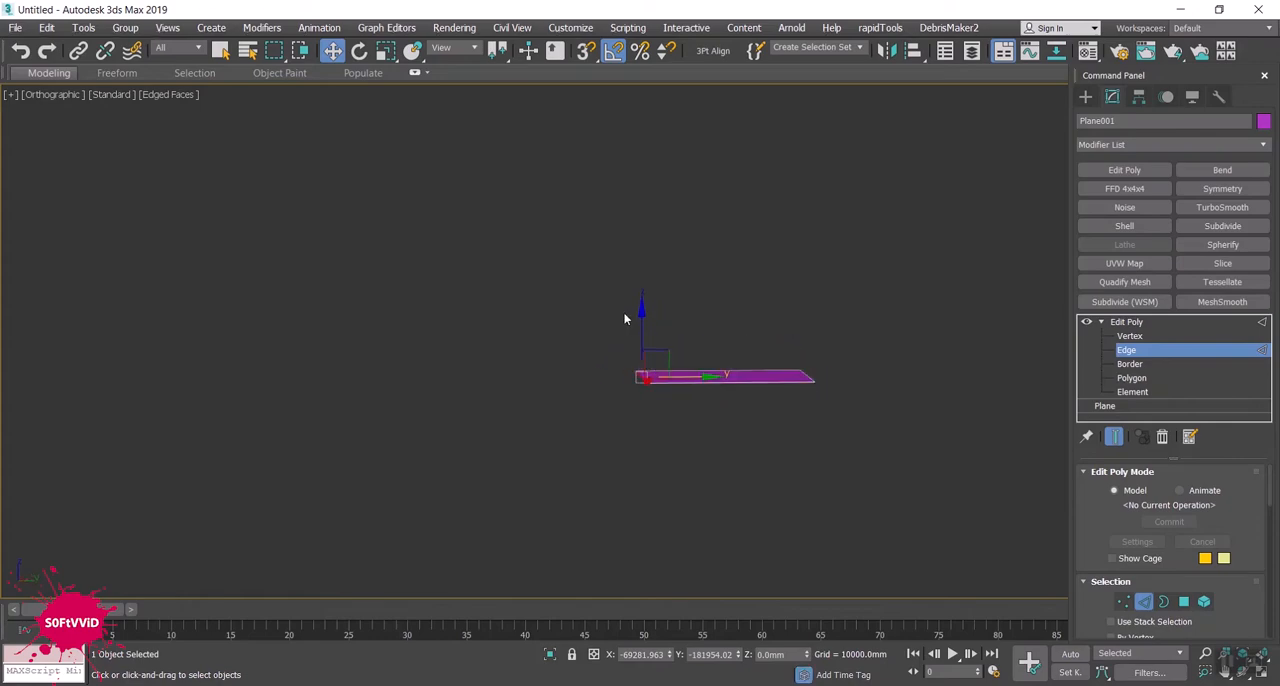
{"action": "key", "text": "f"}
{"action": "scroll", "coordinate": [644, 356], "scroll_direction": "down", "scroll_amount": 10}
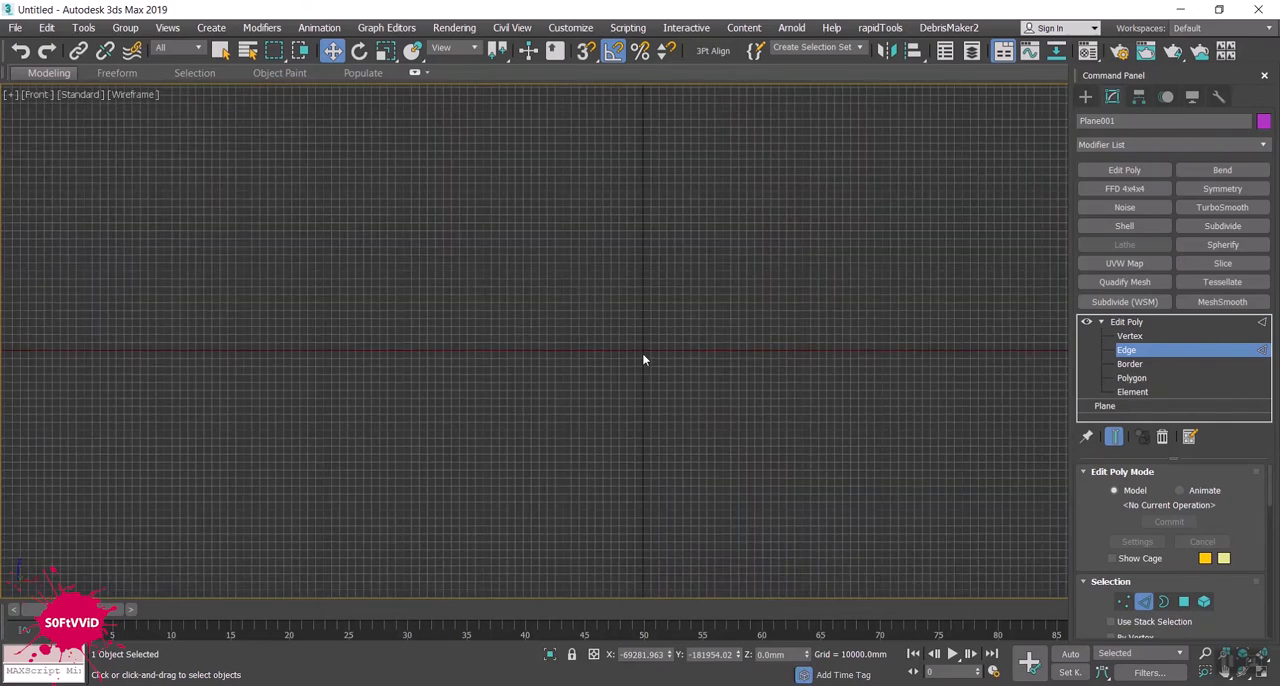
{"action": "key", "text": "g"}
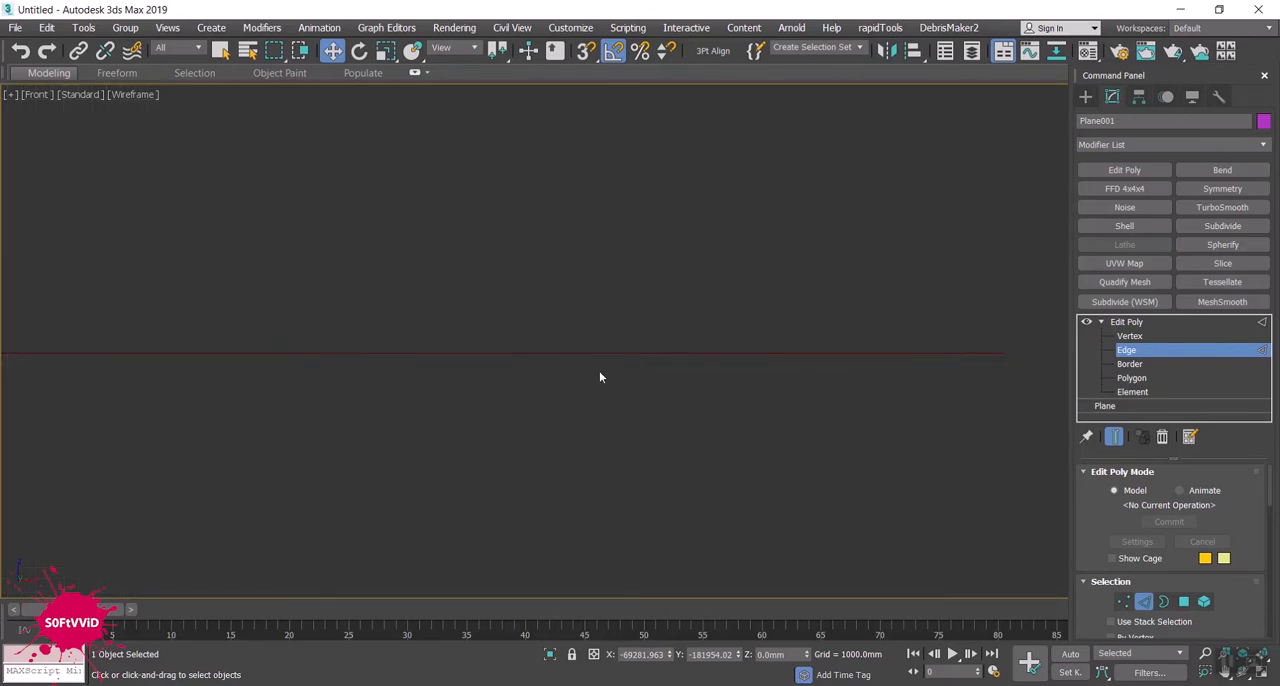
{"action": "mouse_move", "coordinate": [598, 369]}
{"action": "middle_mouse_down", "text": "alt"}
{"action": "mouse_move", "coordinate": [620, 388]}
{"action": "mouse_move", "coordinate": [828, 385]}
{"action": "mouse_move", "coordinate": [771, 429]}
{"action": "middle_mouse_up", "text": "alt"}
{"action": "scroll", "coordinate": [620, 388], "scroll_direction": "down", "scroll_amount": 3}
{"action": "scroll", "coordinate": [806, 384], "scroll_direction": "down", "scroll_amount": 1}
{"action": "scroll", "coordinate": [791, 388], "scroll_direction": "down", "scroll_amount": 1}
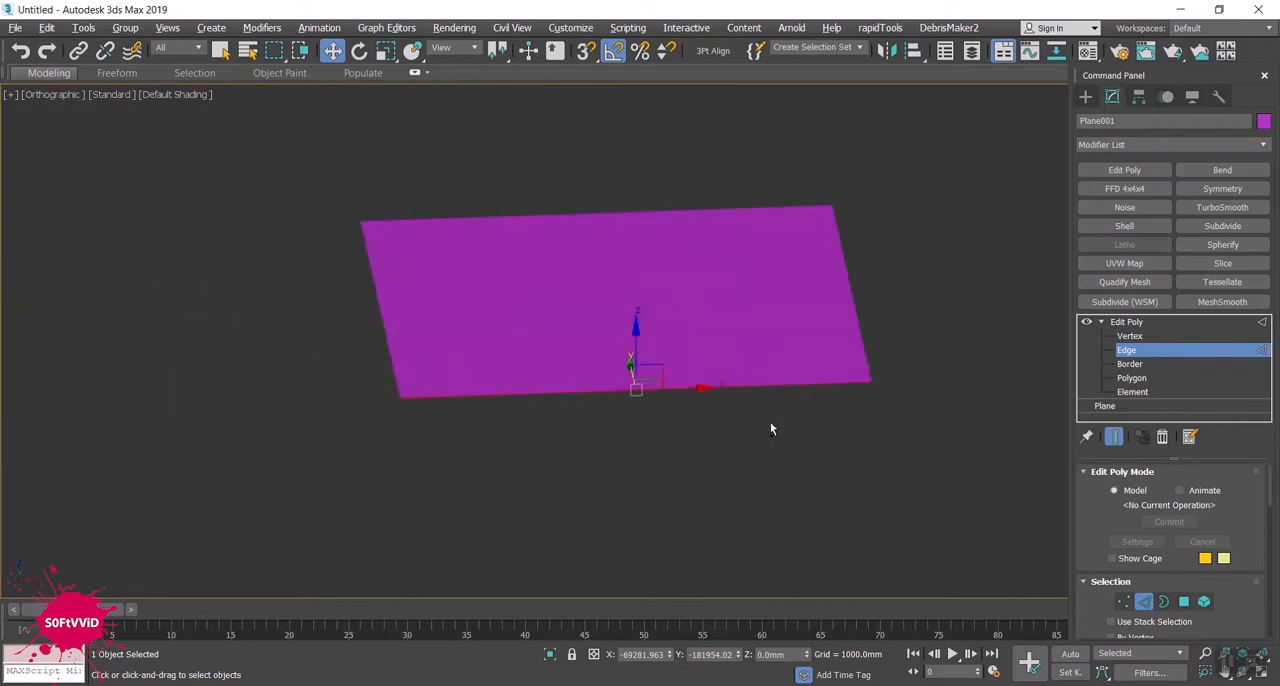
{"action": "left_click", "coordinate": [378, 312]}
{"action": "left_click_drag", "start_coordinate": [443, 303], "coordinate": [763, 307]}
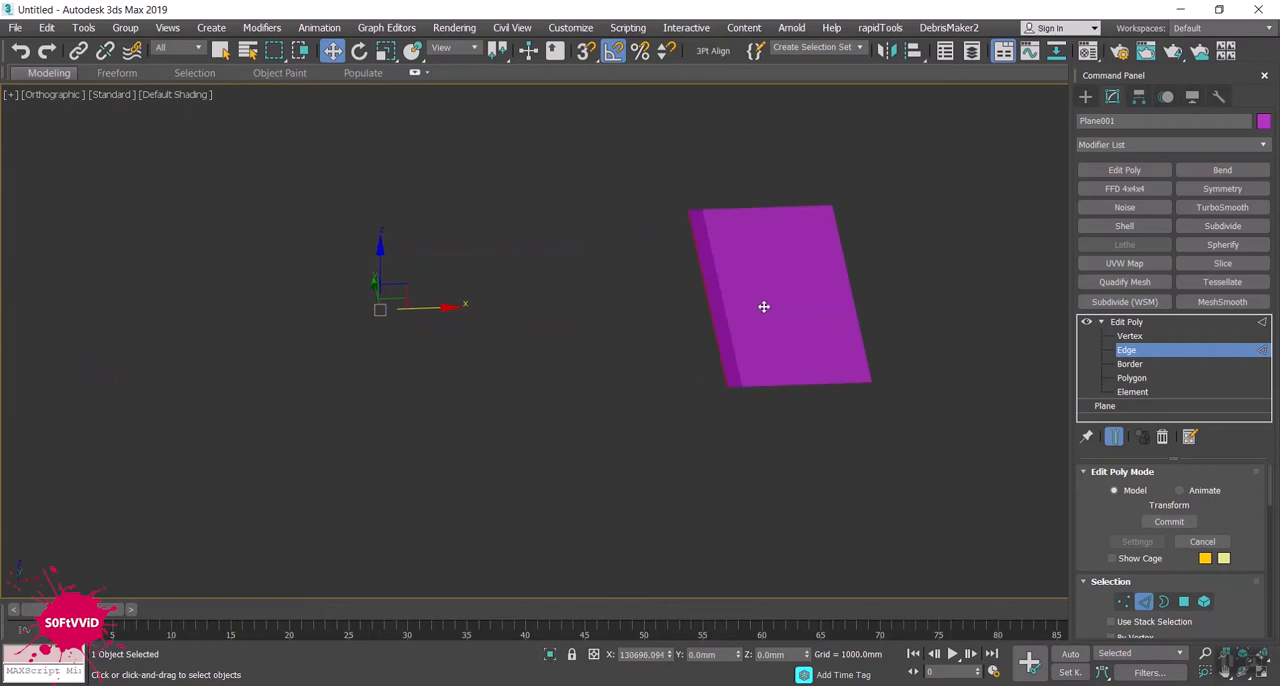
{"action": "middle_click_drag", "start_coordinate": [808, 374], "coordinate": [780, 390]}
{"action": "key", "text": "p"}
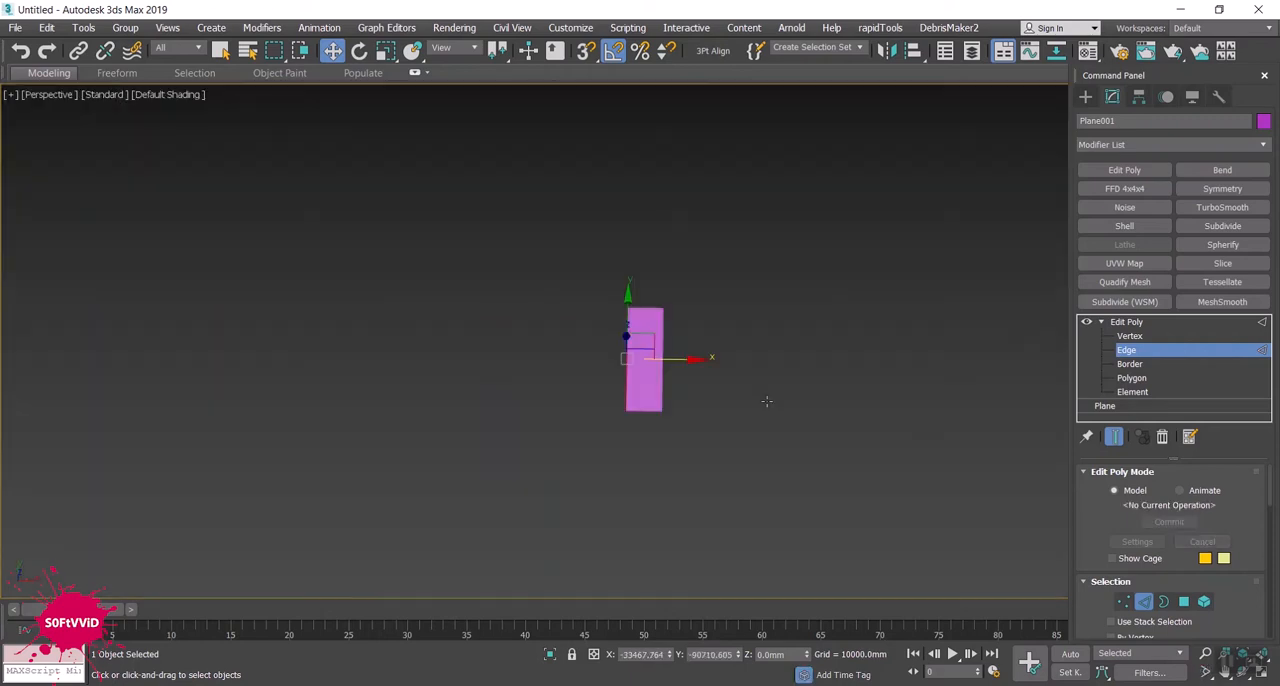
{"action": "scroll", "coordinate": [659, 380], "scroll_direction": "up", "scroll_amount": 3}
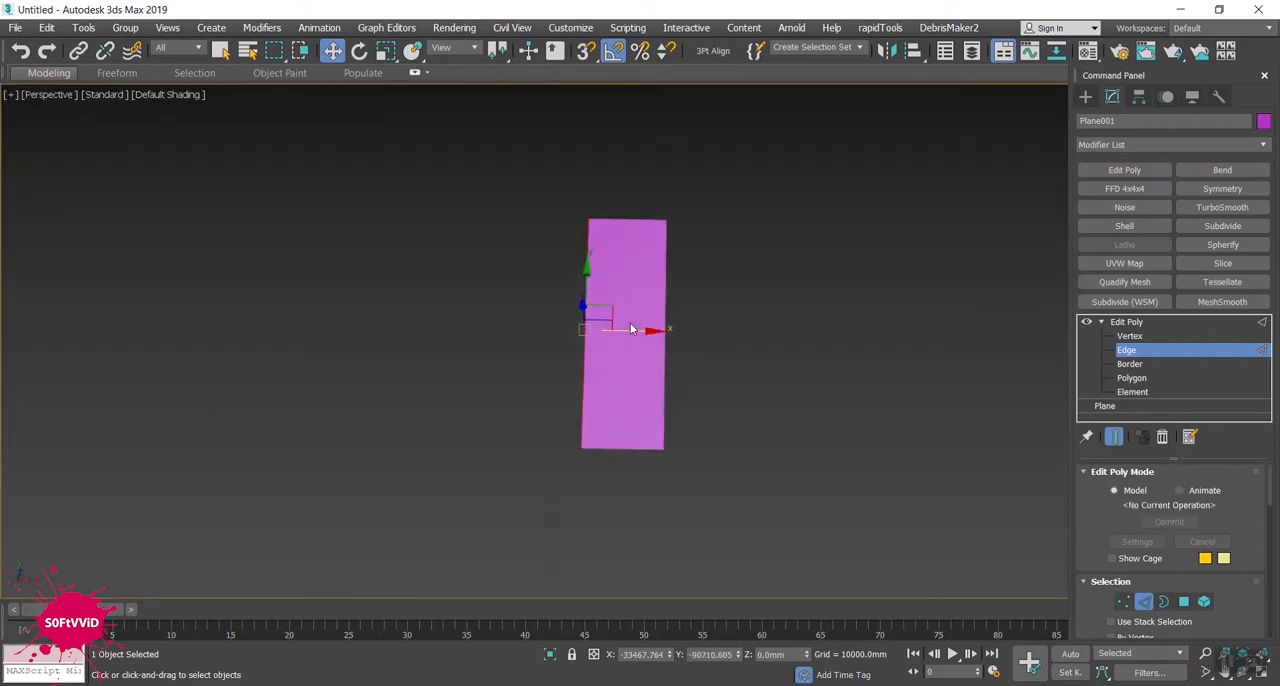
{"action": "left_click_drag", "start_coordinate": [630, 328], "coordinate": [481, 334]}
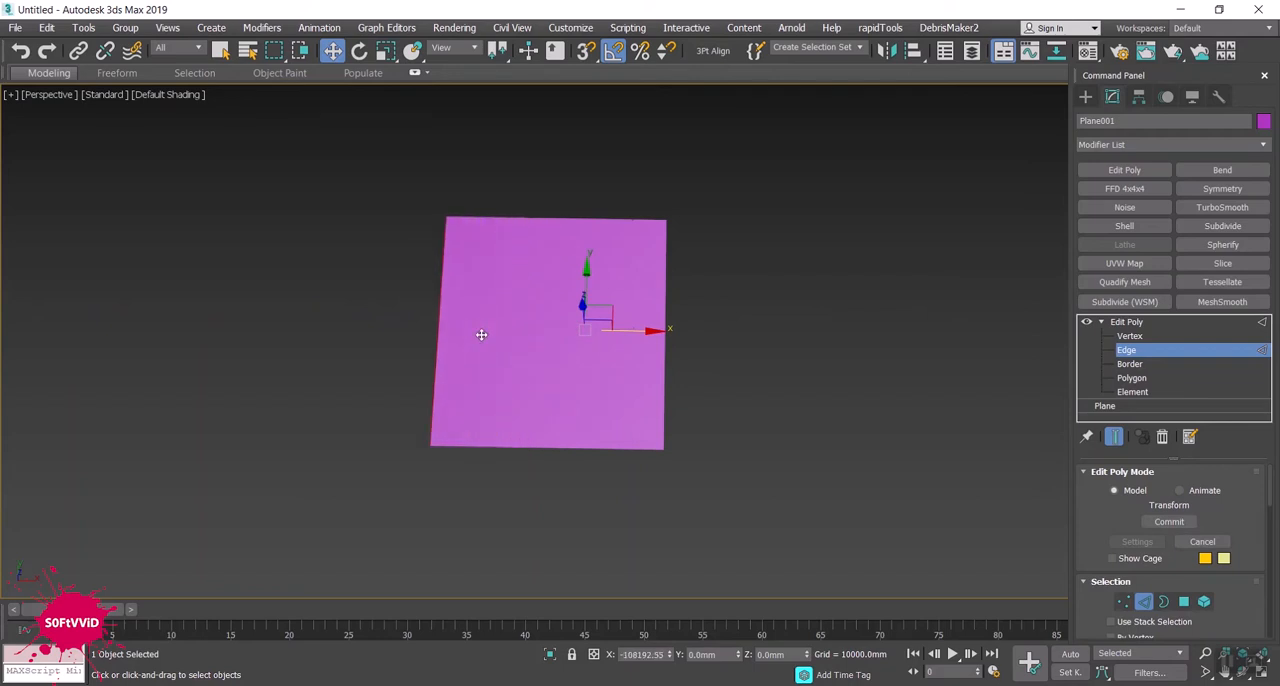
- Leave edge editing and set the angle snap increment to 30 degrees
{"action": "left_click", "coordinate": [1085, 96]}
{"action": "middle_click_drag", "start_coordinate": [900, 320], "coordinate": [670, 242], "text": "alt"}
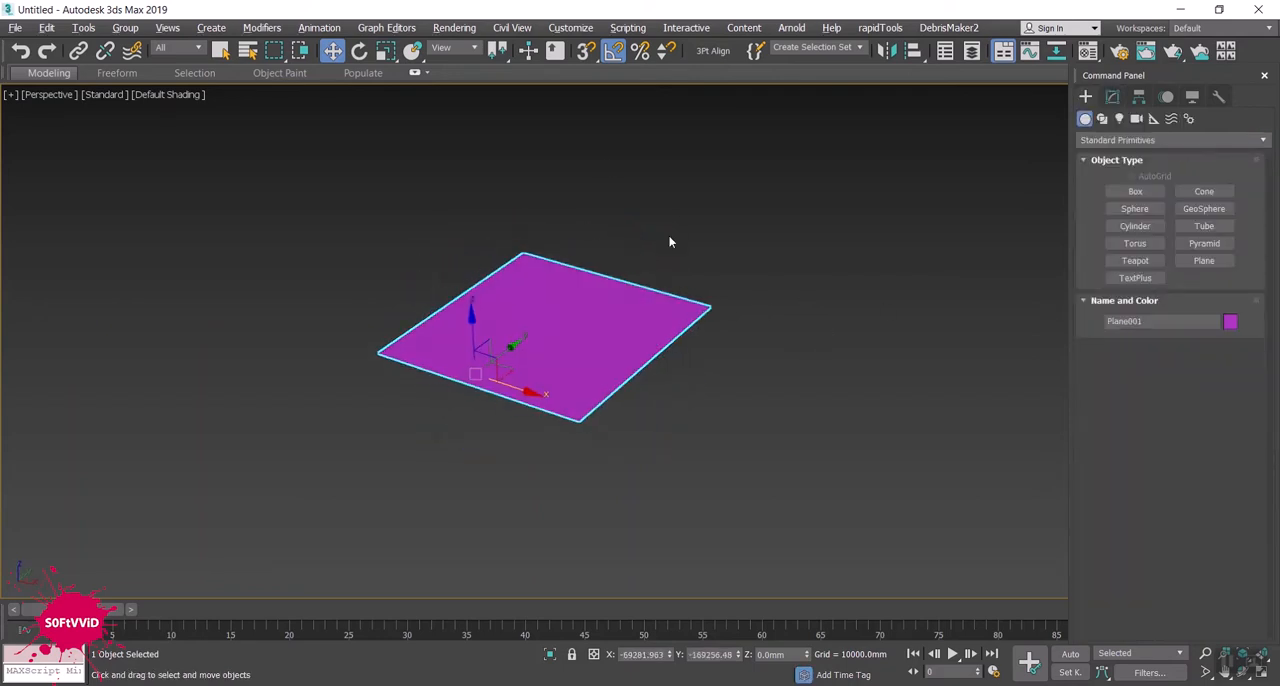
{"action": "right_click", "coordinate": [613, 55]}
{"action": "left_click", "coordinate": [648, 356]}
{"action": "double_click", "coordinate": [645, 357]}
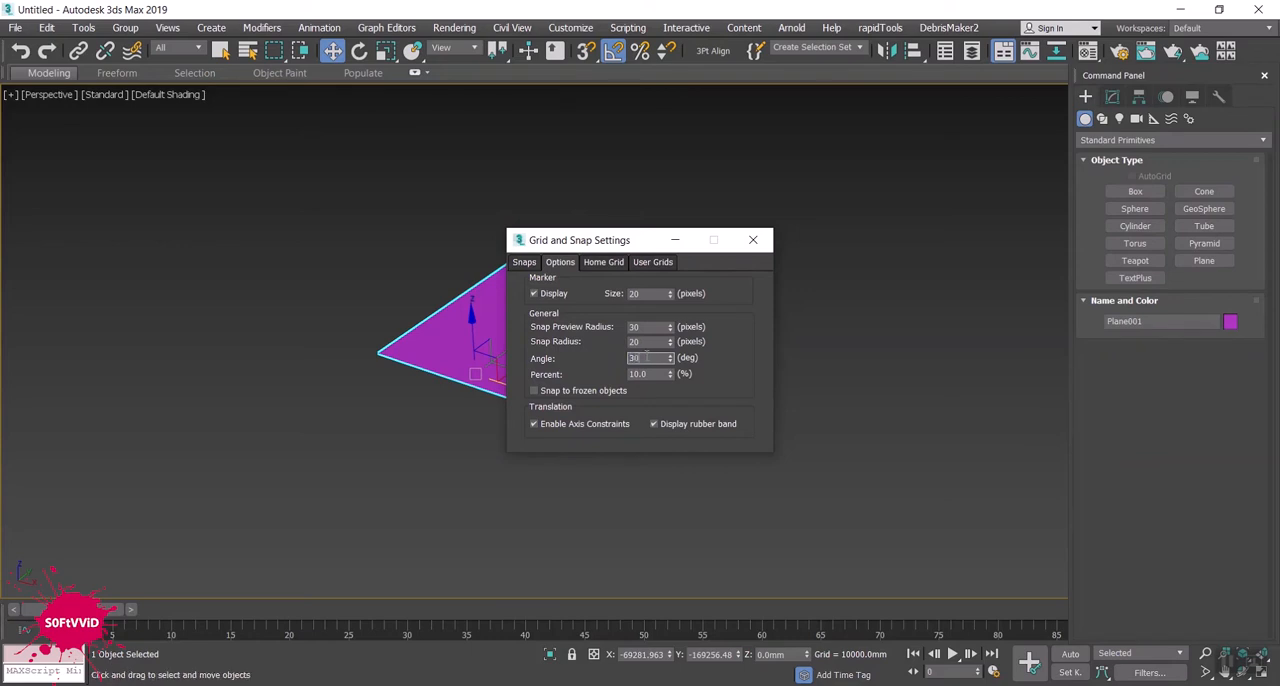
{"action": "left_click", "coordinate": [745, 248]}
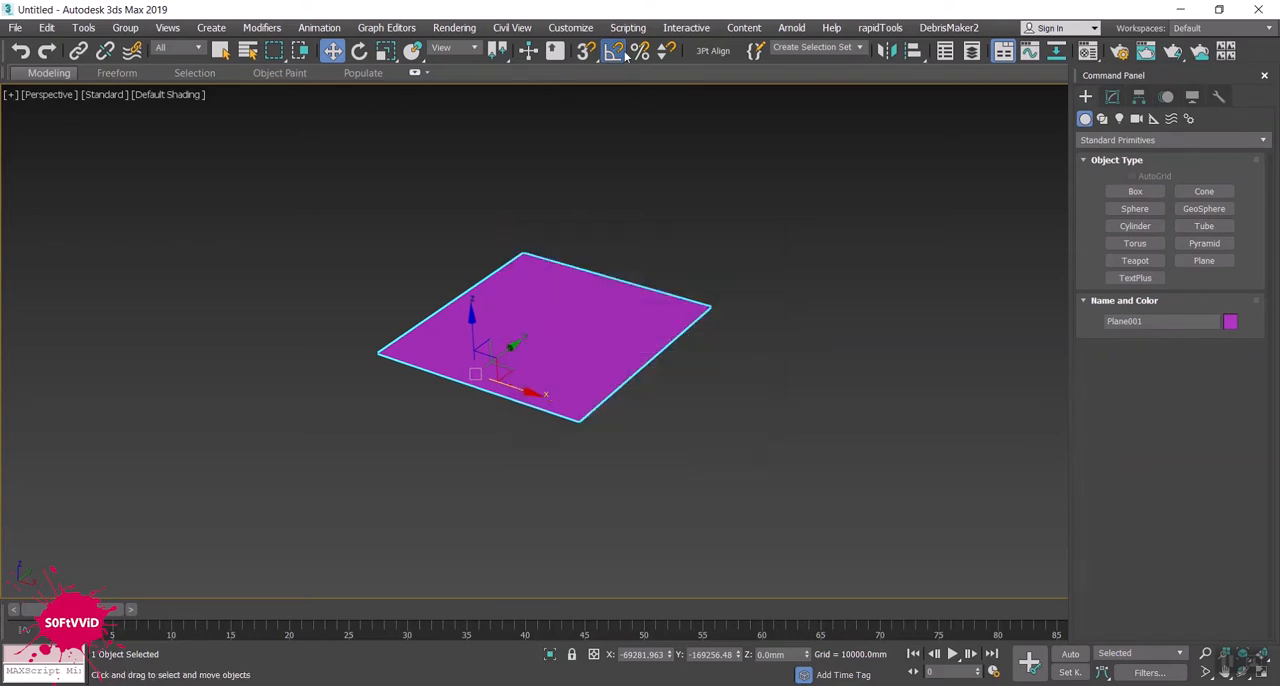
- Rotate the plane 30 degrees about the X axis so it slopes like a roof
{"action": "key", "text": "e"}
{"action": "middle_click_drag", "start_coordinate": [654, 387], "coordinate": [608, 369], "text": "alt"}
{"action": "left_click_drag", "start_coordinate": [394, 299], "coordinate": [397, 297]}
{"action": "key", "text": "w"}
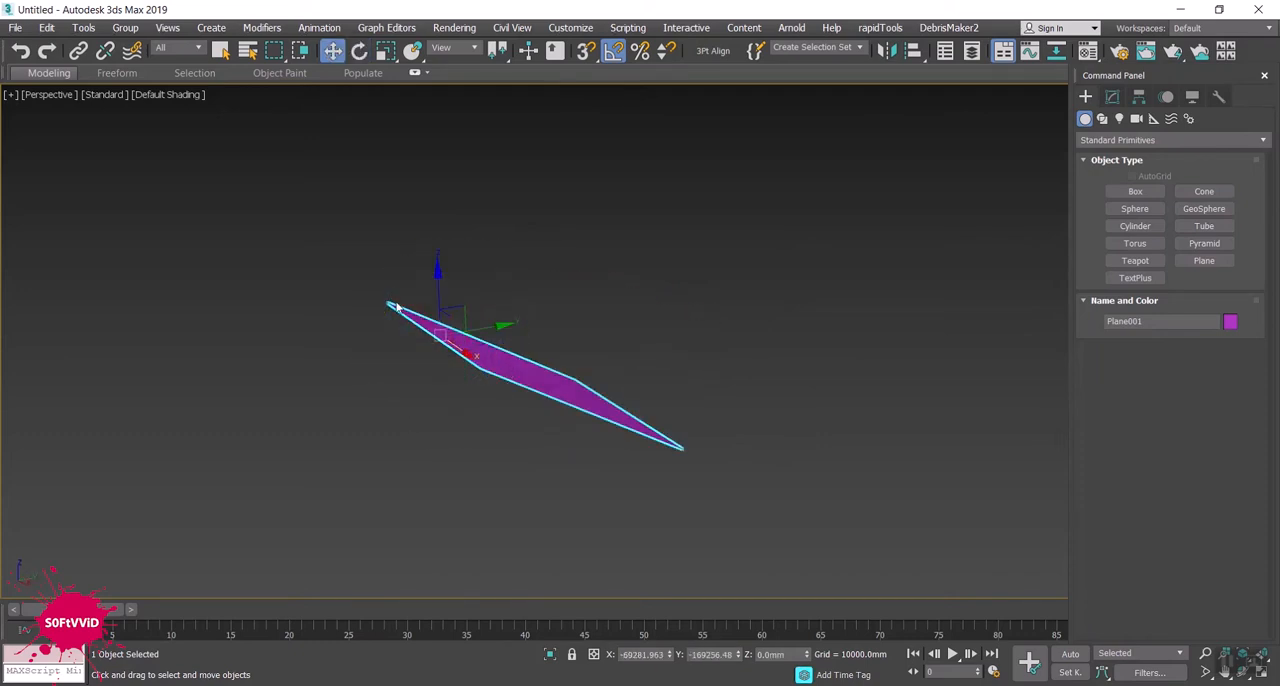
- Extend the sloped plane's upper edge along Y into a flat strip about 12,250 mm wide and display edged faces
{"action": "left_click", "coordinate": [1114, 96]}
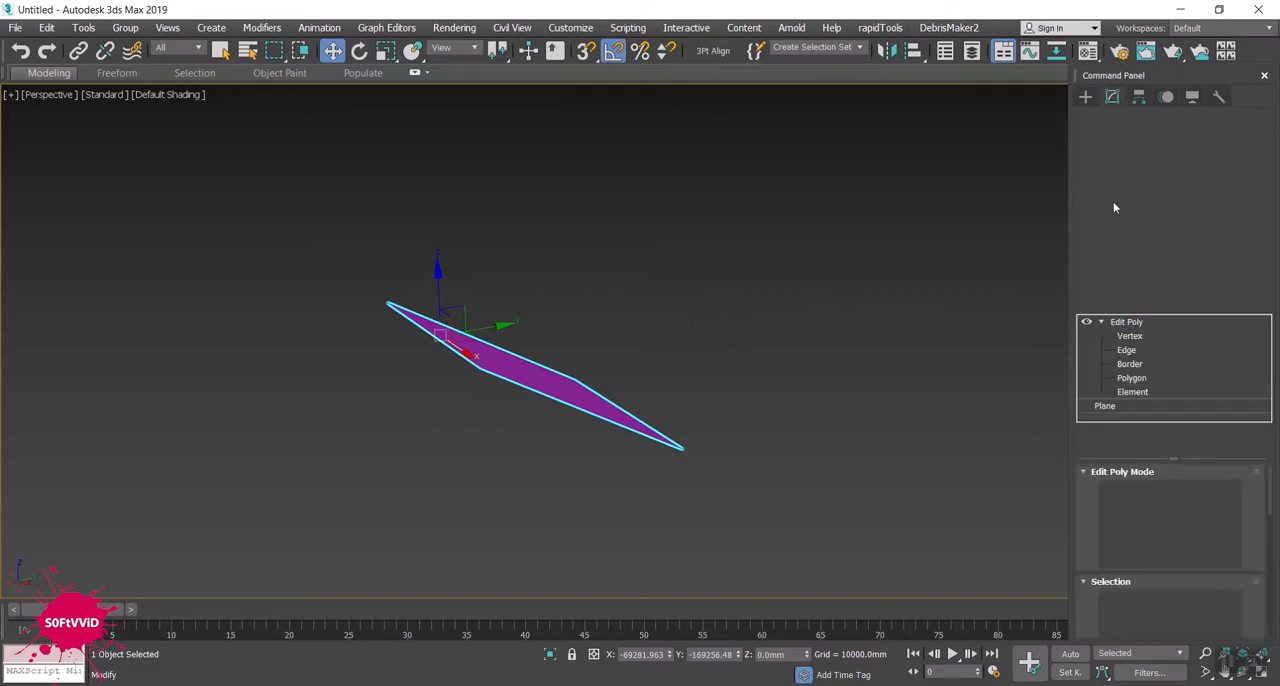
{"action": "left_click", "coordinate": [1127, 350]}
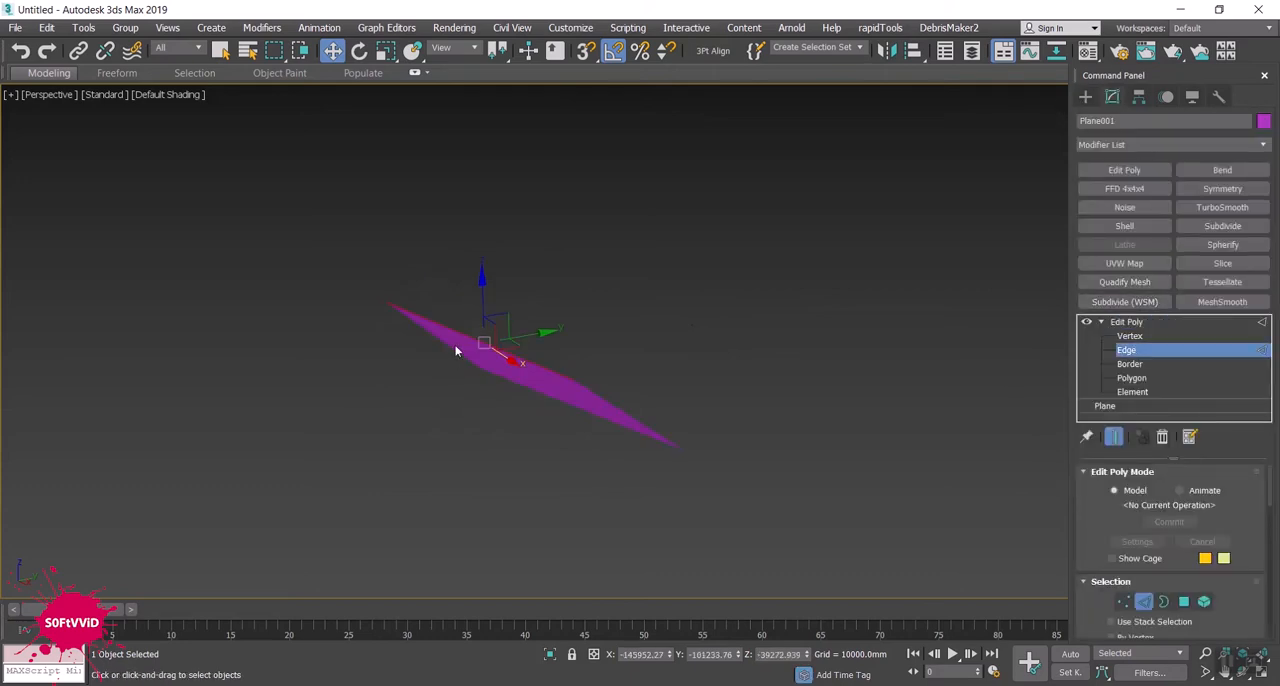
{"action": "left_click", "coordinate": [459, 376]}
{"action": "middle_click_drag", "start_coordinate": [459, 375], "coordinate": [444, 380], "text": "alt"}
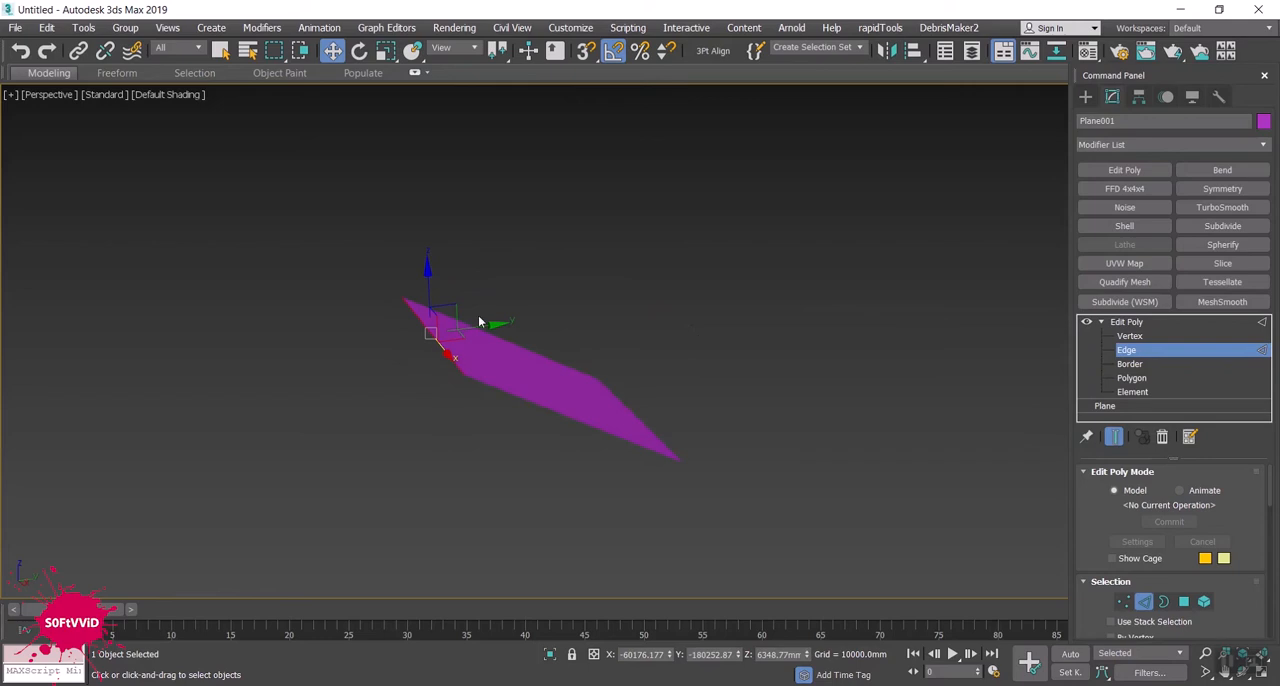
{"action": "mouse_move", "coordinate": [481, 327]}
{"action": "left_mouse_down"}
{"action": "mouse_move", "coordinate": [449, 338]}
{"action": "mouse_move", "coordinate": [470, 334]}
{"action": "left_mouse_up"}
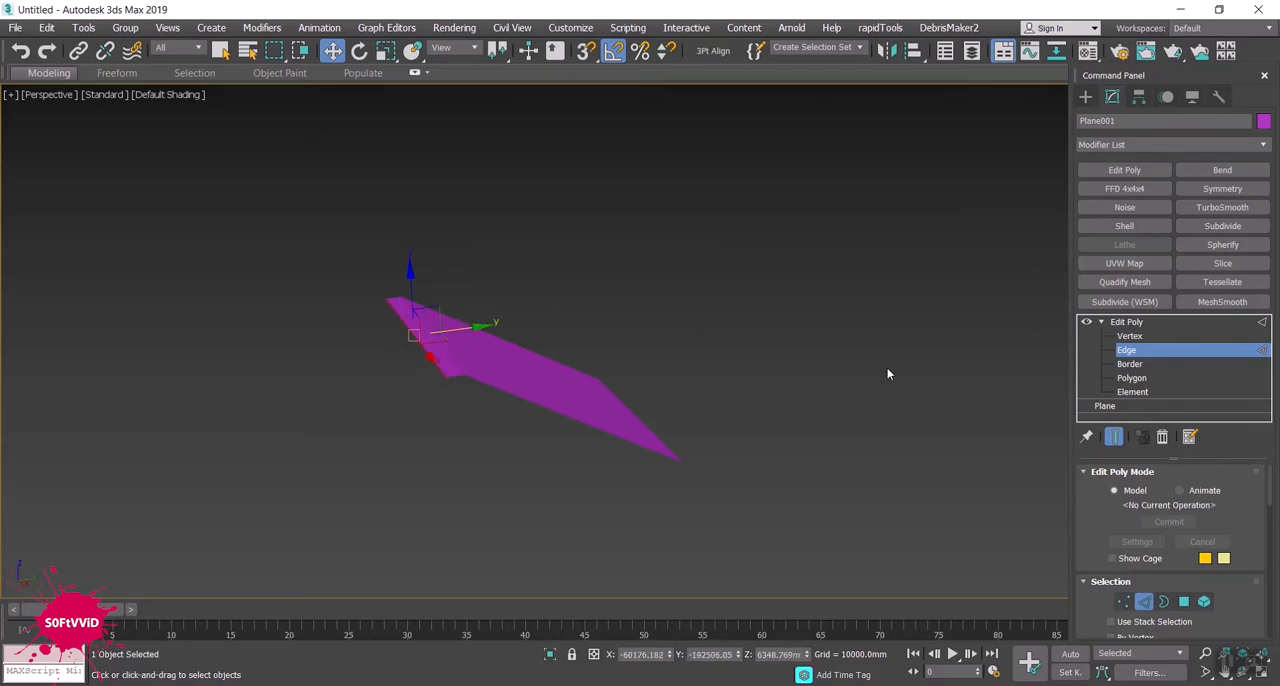
{"action": "key", "text": "F4"}
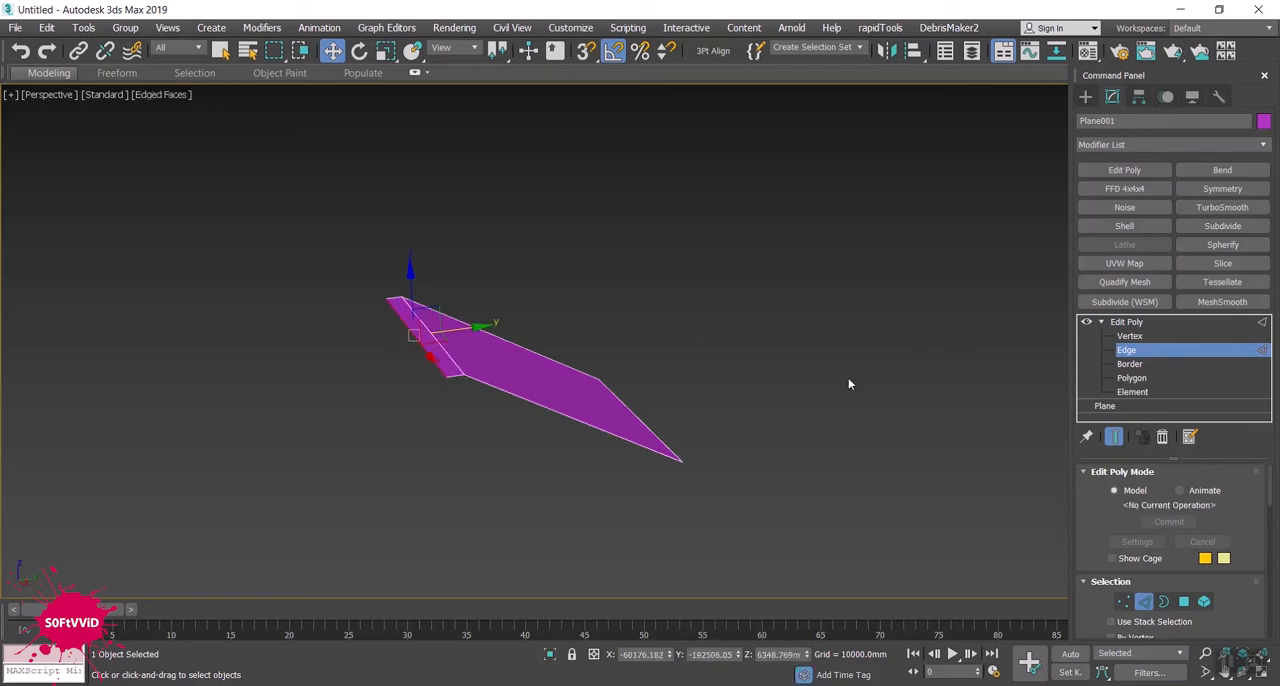
{"action": "middle_click_drag", "start_coordinate": [816, 408], "coordinate": [791, 406], "text": "alt"}
{"action": "scroll", "coordinate": [757, 119], "scroll_direction": "up", "scroll_amount": 8}
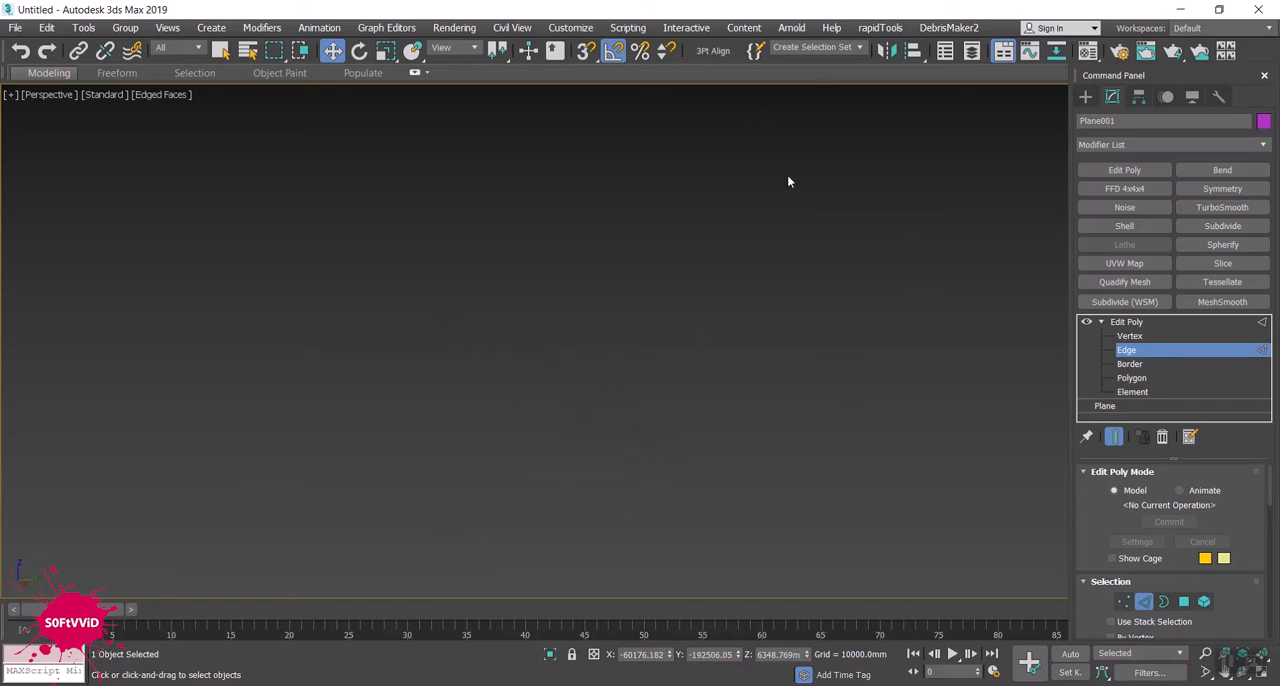
{"action": "scroll", "coordinate": [780, 190], "scroll_direction": "down", "scroll_amount": 10}
{"action": "scroll", "coordinate": [754, 236], "scroll_direction": "up", "scroll_amount": 3}
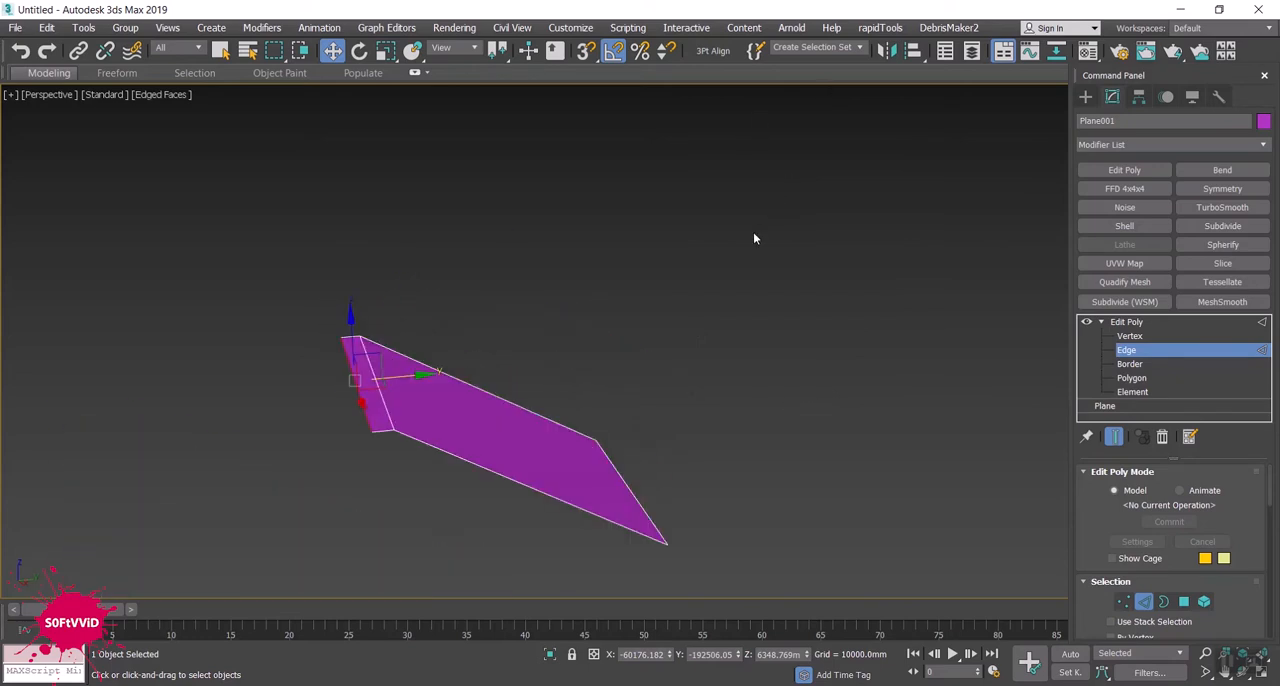
- Mirror the sloped plane as a copy across the XY axis with a 0 mm offset
{"action": "left_click", "coordinate": [1085, 96]}
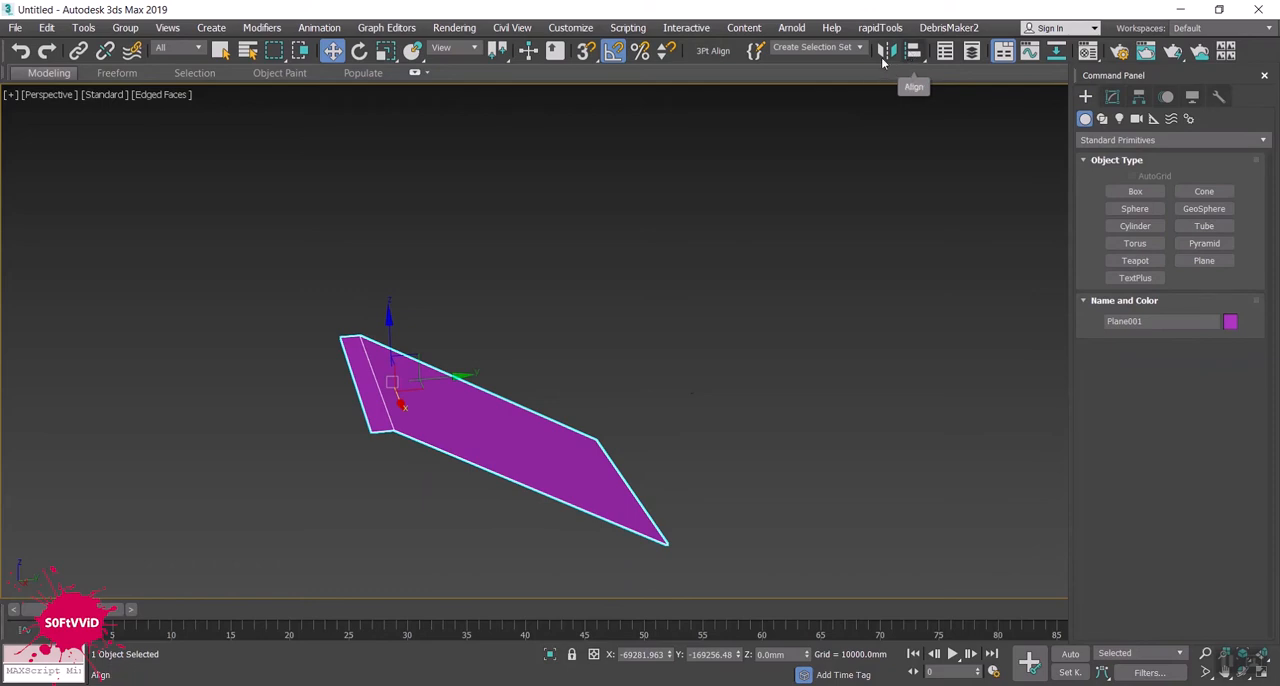
{"action": "left_click", "coordinate": [897, 52]}
{"action": "left_click", "coordinate": [603, 387]}
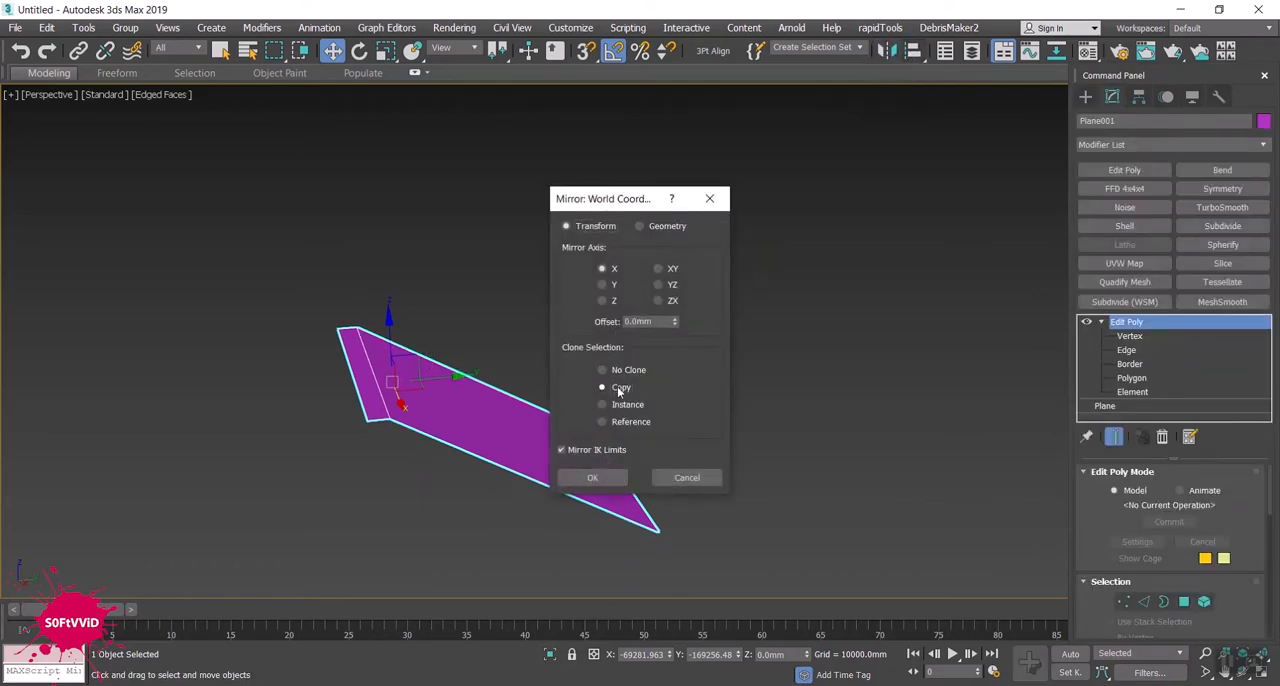
{"action": "left_click_drag", "start_coordinate": [633, 203], "coordinate": [823, 160]}
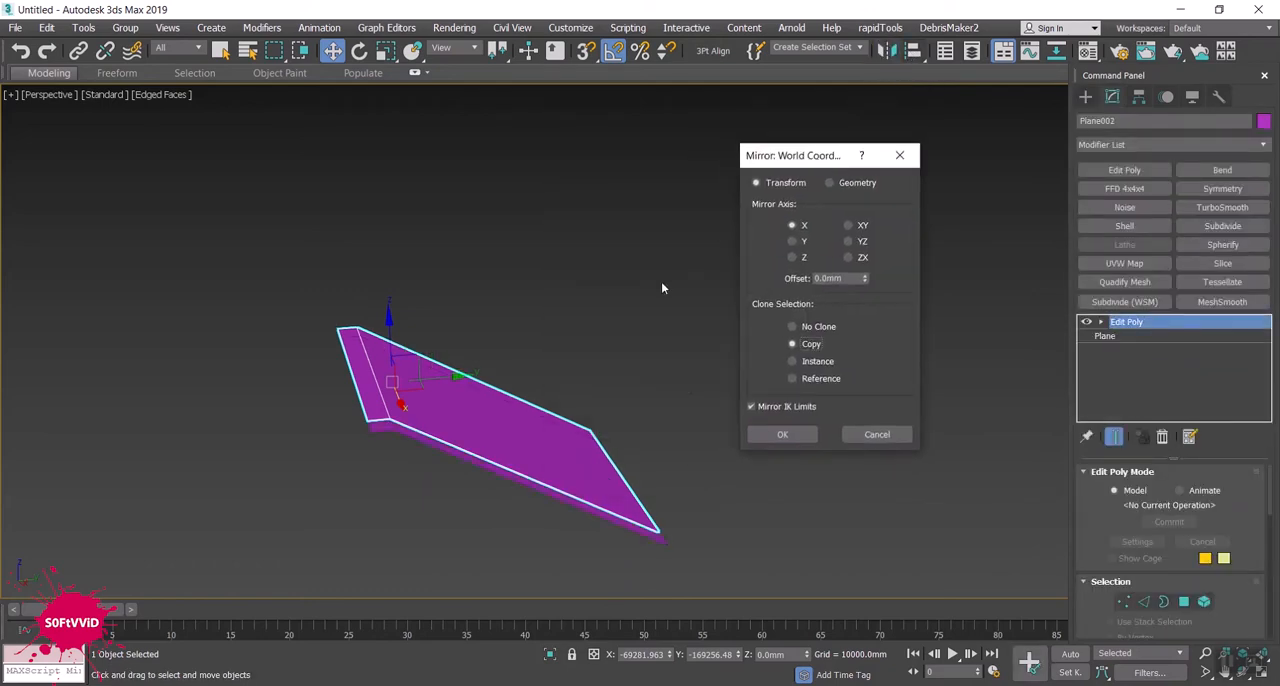
{"action": "left_click", "coordinate": [849, 226]}
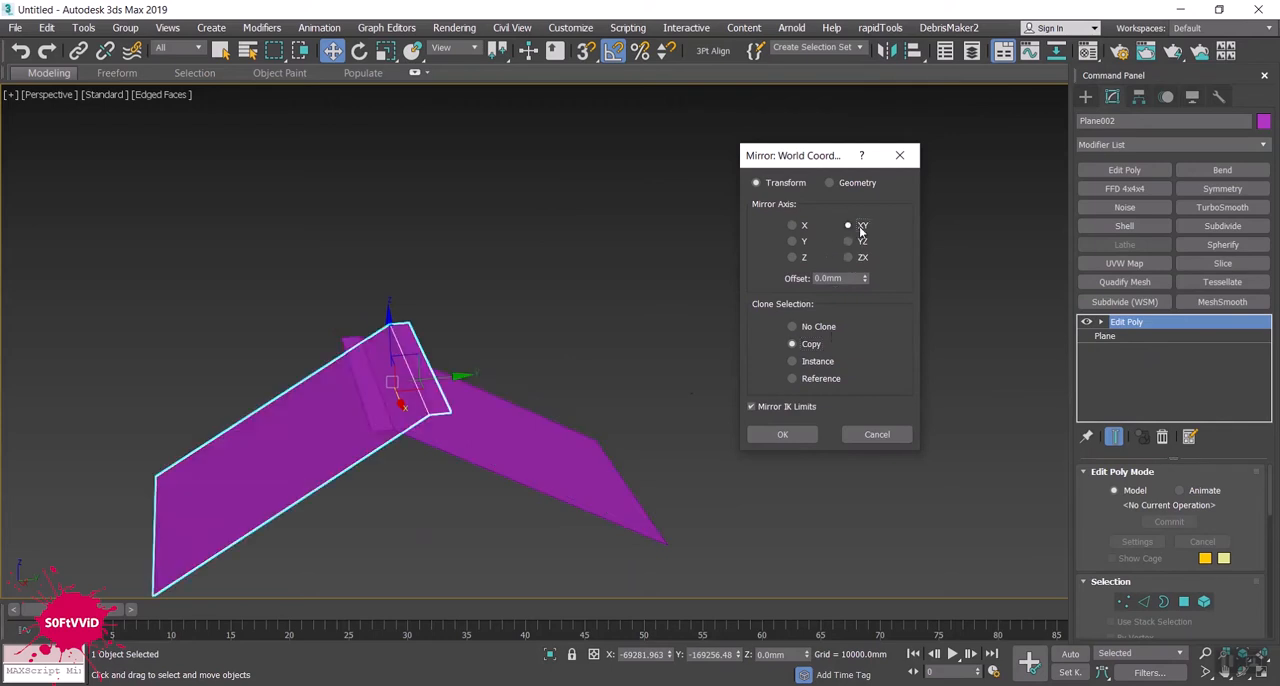
{"action": "left_click", "coordinate": [783, 434]}
- Try to line up the mirrored copy with the original plane's flat strip along Y, and delete the copy
{"action": "left_click_drag", "start_coordinate": [440, 374], "coordinate": [370, 428]}
{"action": "mouse_move", "coordinate": [371, 430]}
{"action": "middle_mouse_down", "text": "alt"}
{"action": "mouse_move", "coordinate": [364, 402]}
{"action": "mouse_move", "coordinate": [366, 425]}
{"action": "middle_mouse_up", "text": "alt"}
{"action": "scroll", "coordinate": [365, 401], "scroll_direction": "up", "scroll_amount": 5}
{"action": "scroll", "coordinate": [365, 425], "scroll_direction": "down", "scroll_amount": 4}
{"action": "left_click_drag", "start_coordinate": [345, 400], "coordinate": [378, 397]}
{"action": "middle_click_drag", "start_coordinate": [343, 459], "coordinate": [378, 427], "text": "alt"}
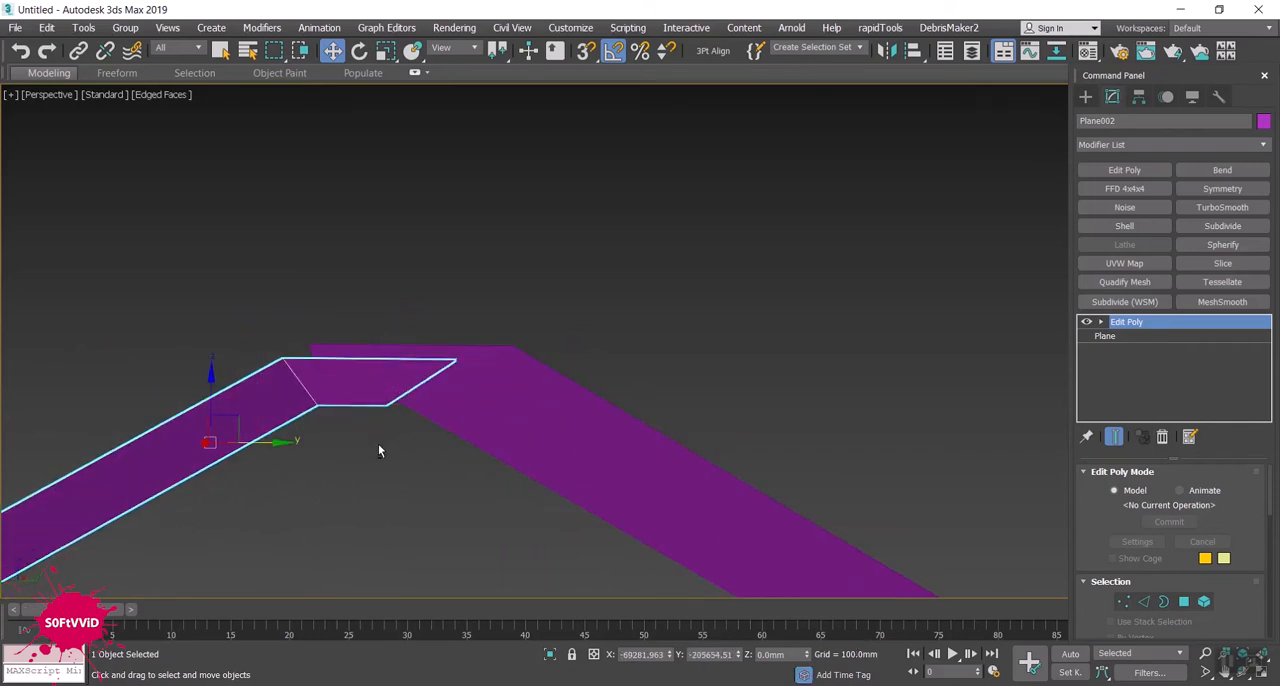
{"action": "key", "text": "Delete"}
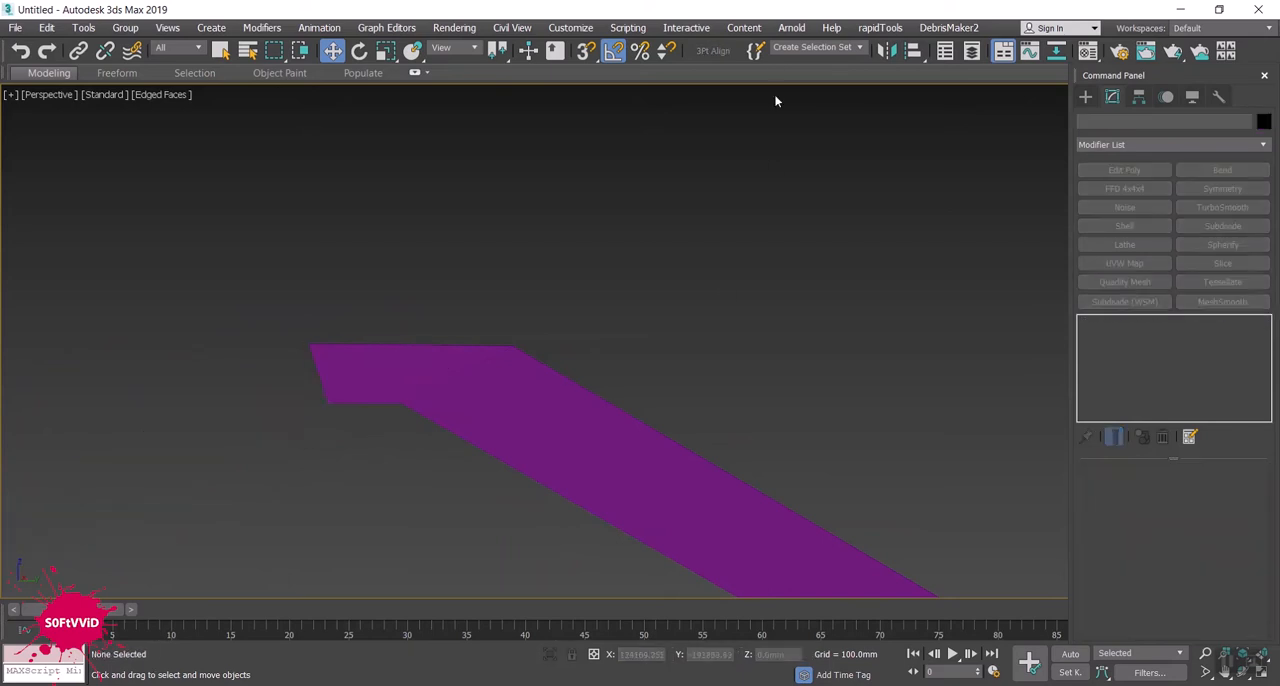
- Mirror the remaining sloped plane as a copy across the Y axis with a 0 mm offset
{"action": "left_click", "coordinate": [887, 51]}
{"action": "left_click", "coordinate": [668, 416]}
{"action": "left_click", "coordinate": [627, 431]}
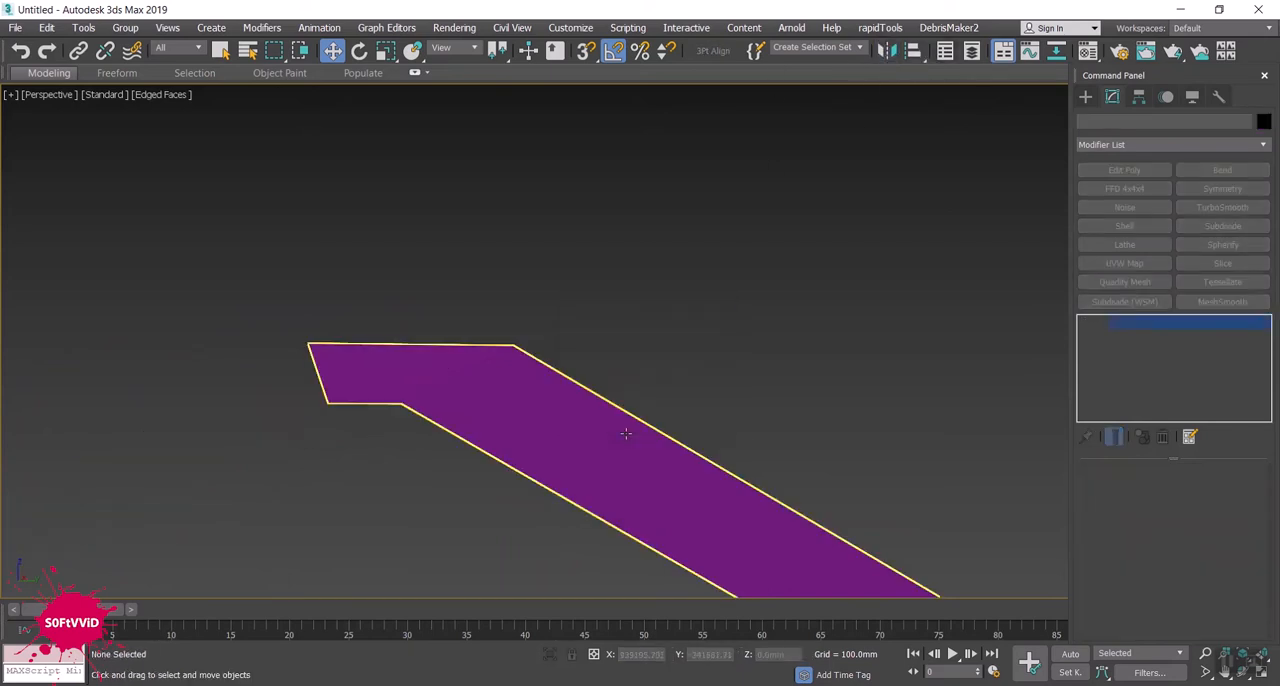
{"action": "left_click", "coordinate": [888, 54]}
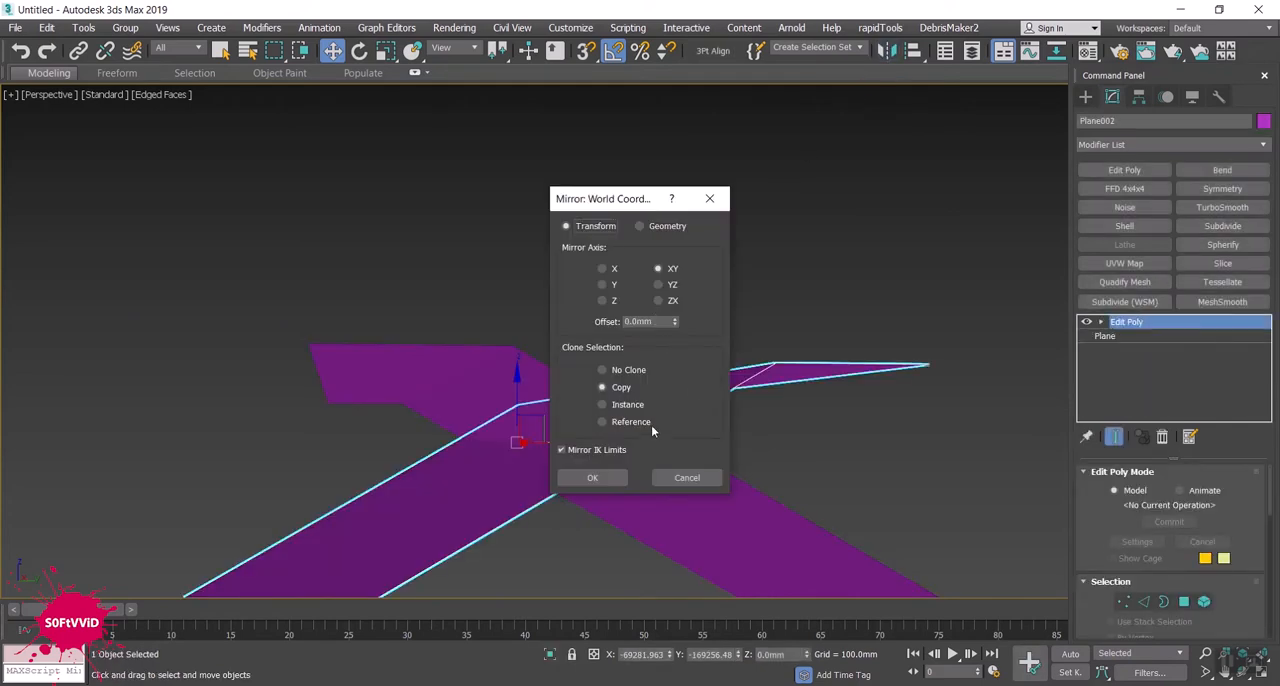
{"action": "left_click_drag", "start_coordinate": [648, 204], "coordinate": [956, 205]}
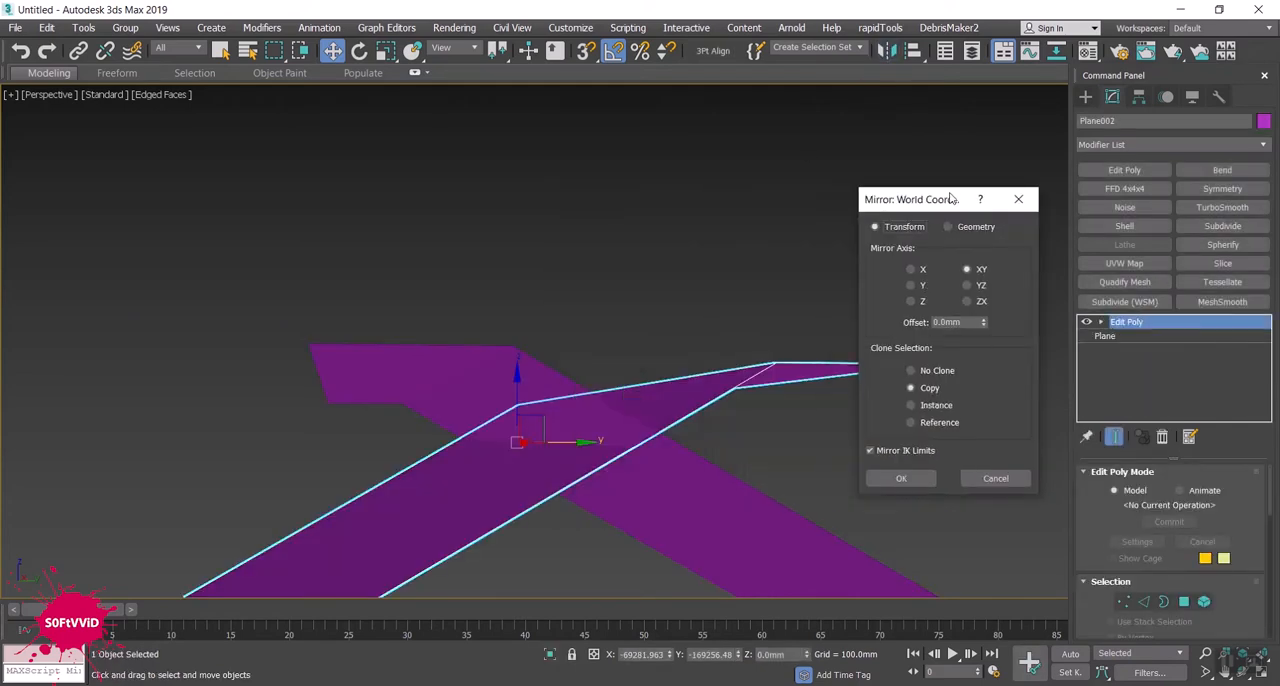
{"action": "left_click", "coordinate": [911, 269]}
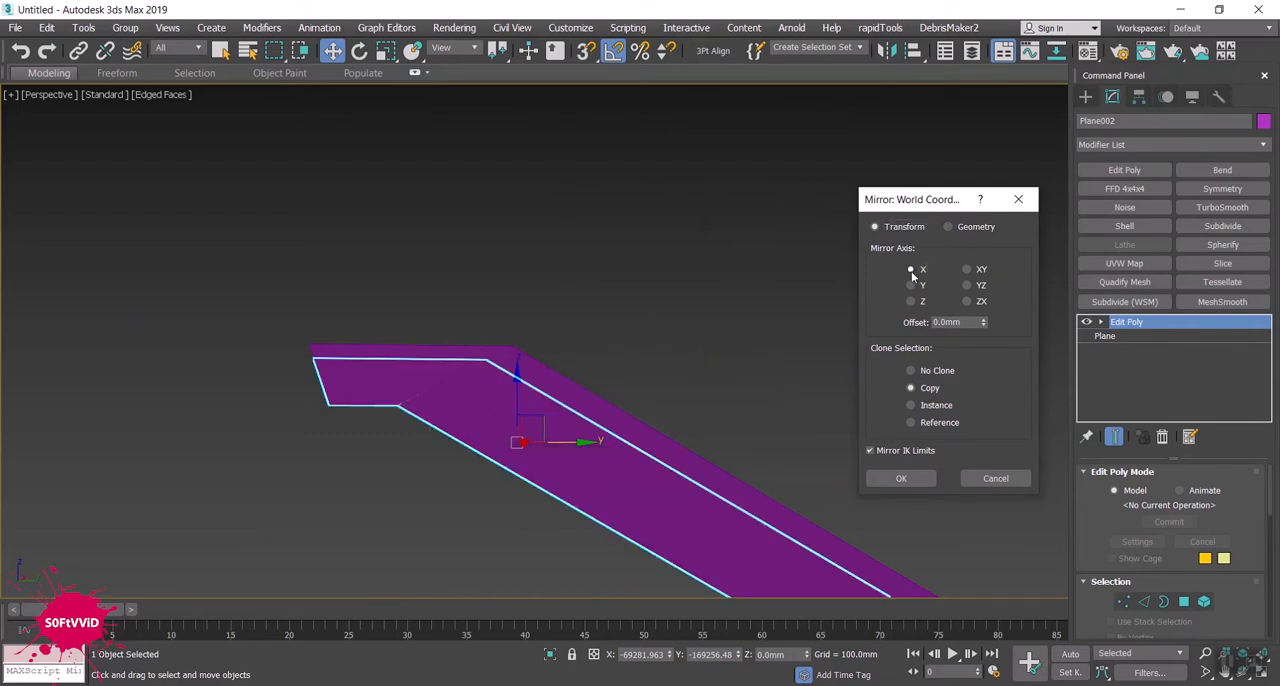
{"action": "left_click", "coordinate": [968, 286]}
{"action": "left_click", "coordinate": [922, 286]}
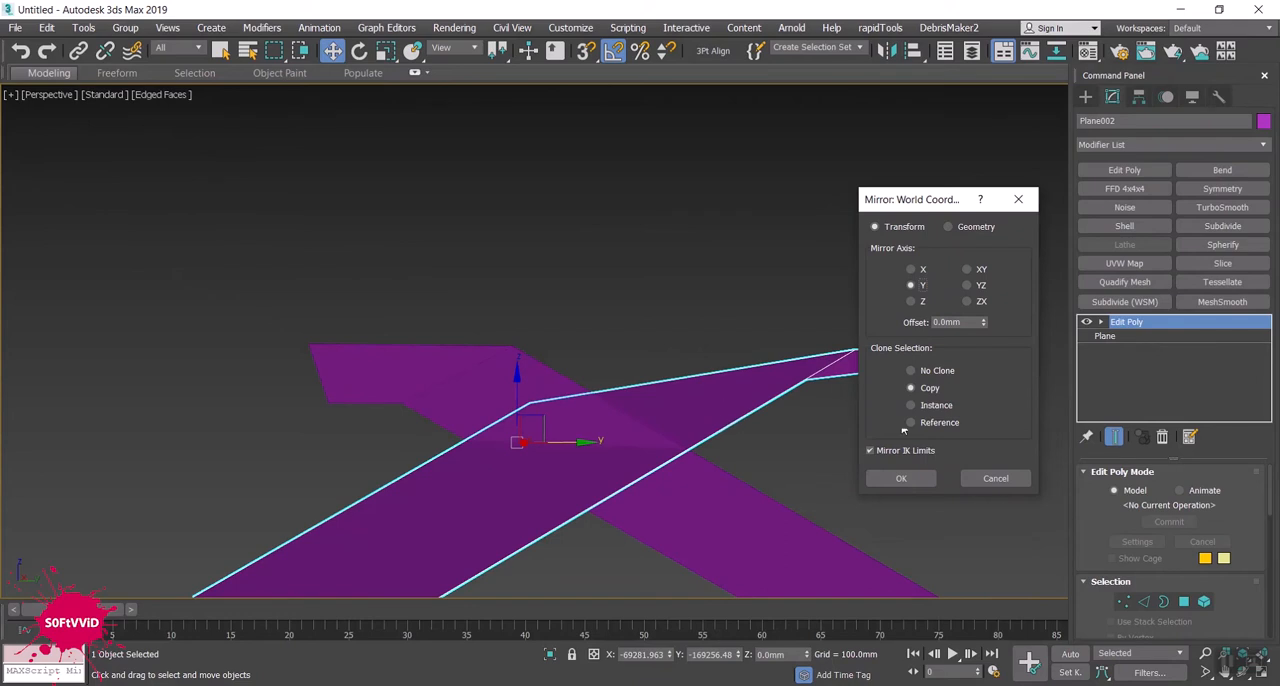
{"action": "left_click_drag", "start_coordinate": [879, 199], "coordinate": [121, 130]}
{"action": "left_click", "coordinate": [151, 405]}
- Move the mirrored copy along Y to about -216,110 mm so the flat strips meet at the ridge, and turn off angle snap
{"action": "scroll", "coordinate": [170, 395], "scroll_direction": "down", "scroll_amount": 4}
{"action": "middle_click_drag", "start_coordinate": [345, 438], "coordinate": [517, 463], "text": "alt"}
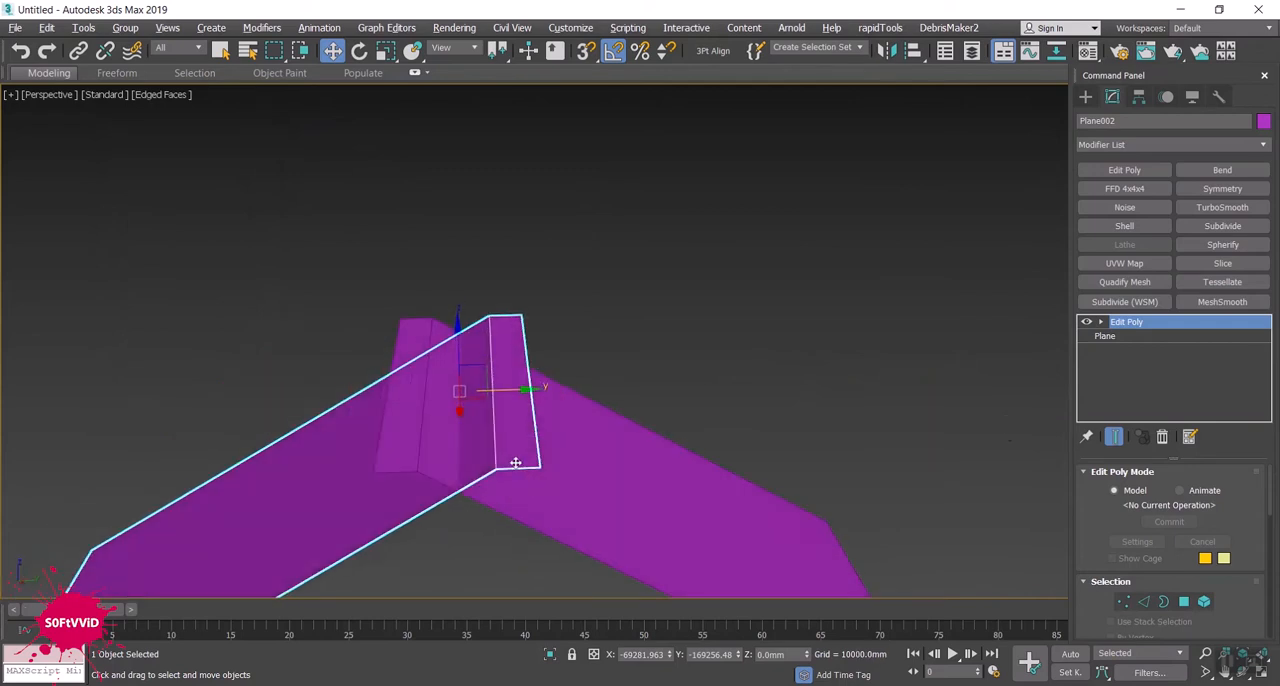
{"action": "left_click_drag", "start_coordinate": [511, 390], "coordinate": [369, 388]}
{"action": "middle_click_drag", "start_coordinate": [369, 388], "coordinate": [397, 434], "text": "alt"}
{"action": "left_click_drag", "start_coordinate": [329, 377], "coordinate": [336, 381]}
{"action": "middle_click_drag", "start_coordinate": [402, 430], "coordinate": [500, 314], "text": "alt"}
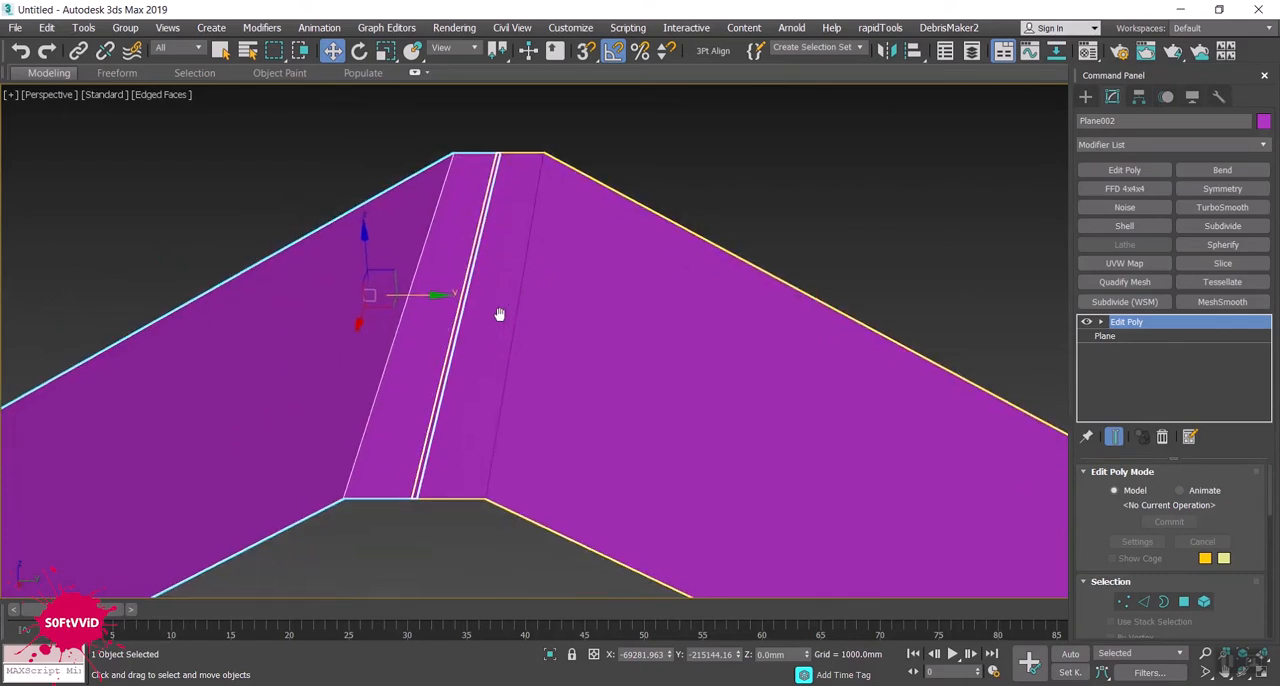
{"action": "left_click_drag", "start_coordinate": [418, 295], "coordinate": [412, 292]}
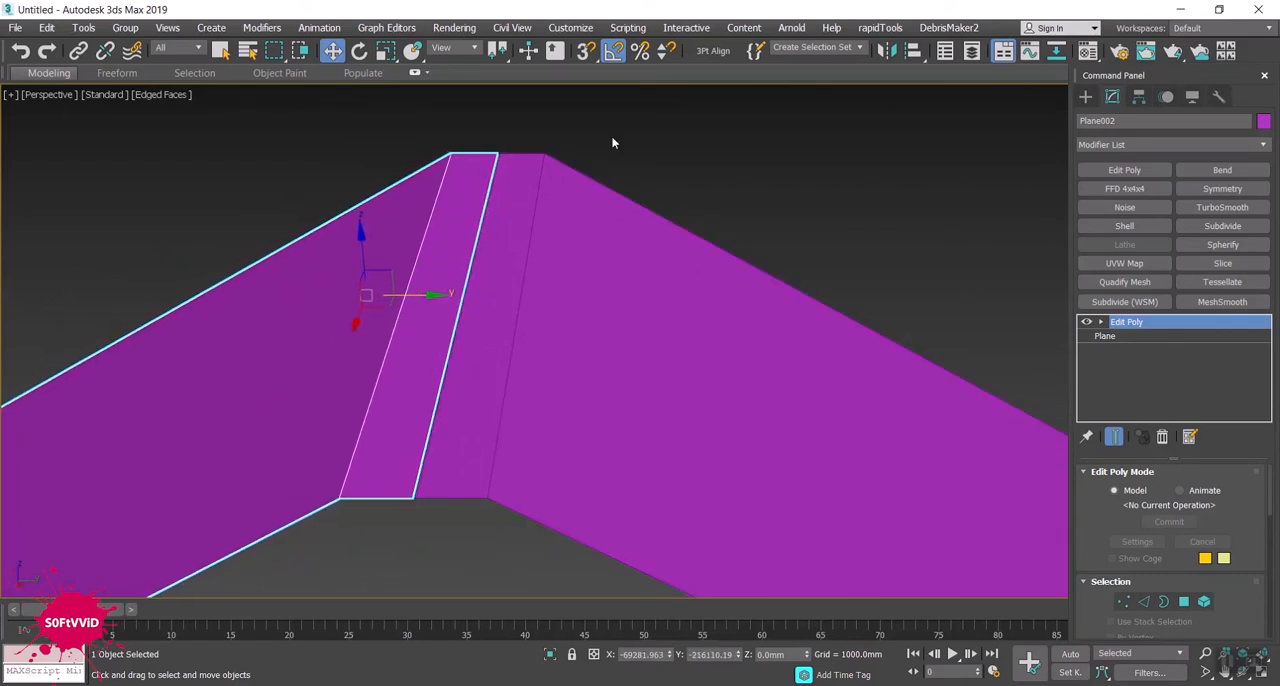
{"action": "left_click", "coordinate": [613, 51]}
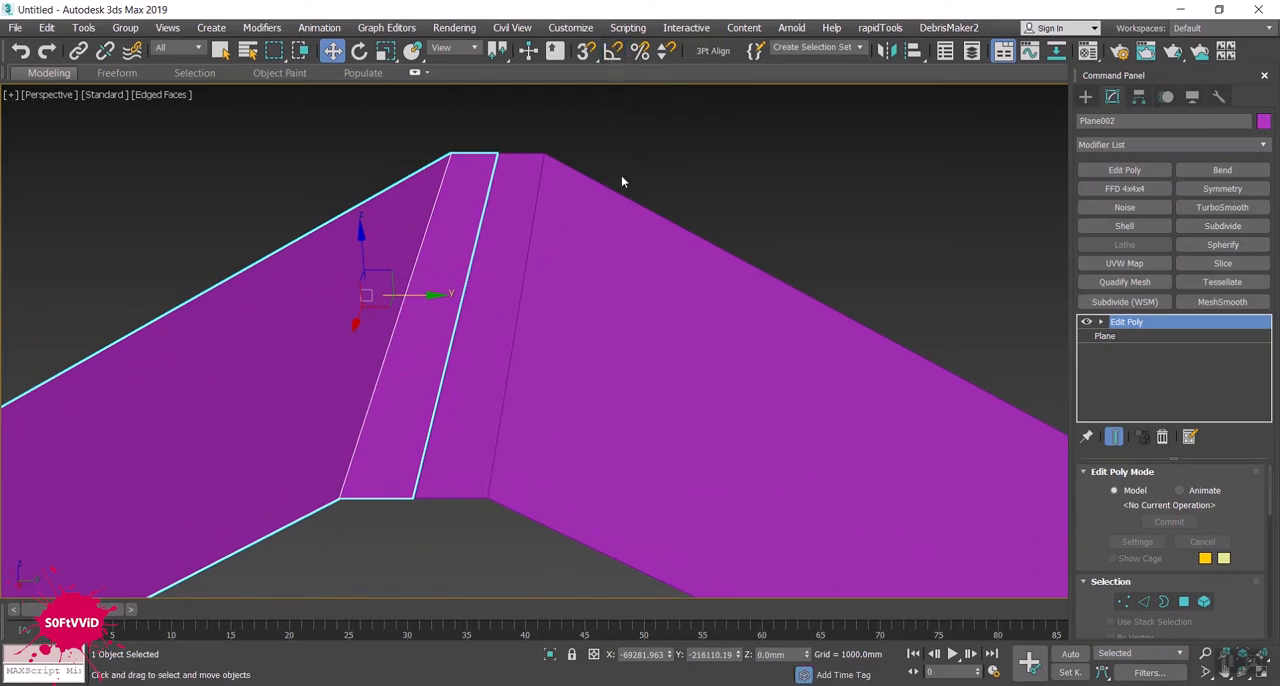
- Convert the mirrored plane to an editable poly and attach the other roof half to it
{"action": "scroll", "coordinate": [563, 227], "scroll_direction": "down", "scroll_amount": 3}
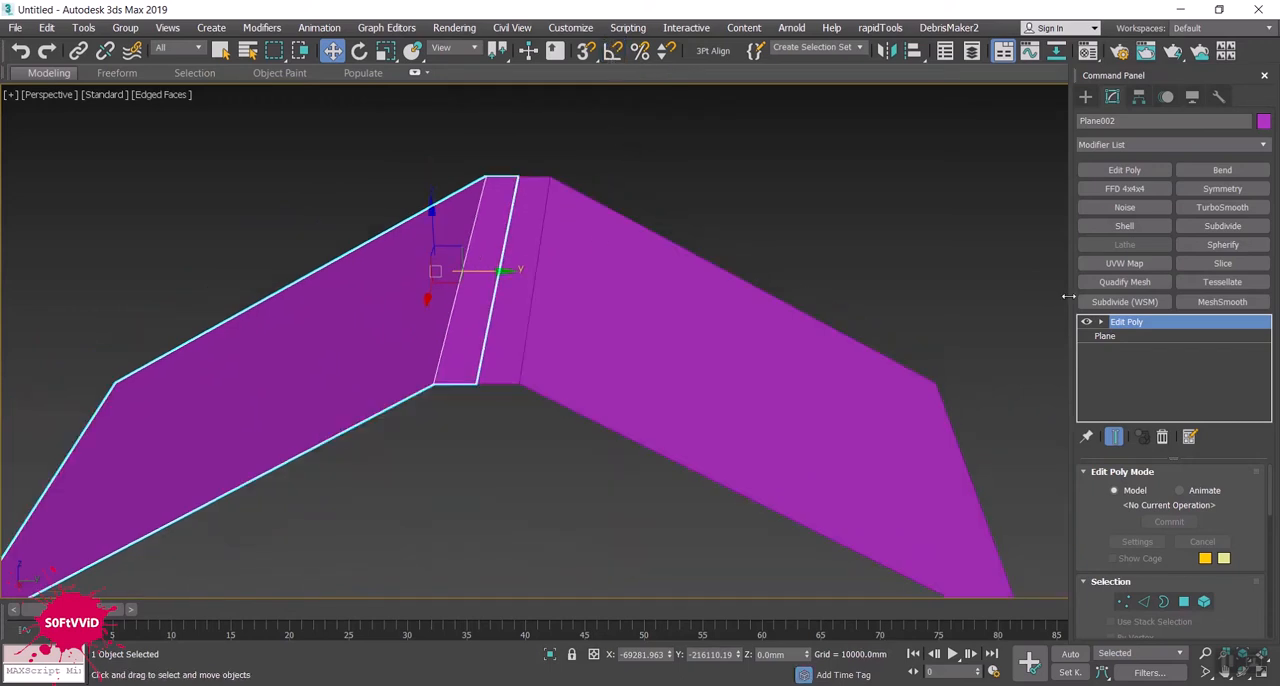
{"action": "right_click", "coordinate": [1121, 326]}
{"action": "left_click", "coordinate": [1203, 466]}
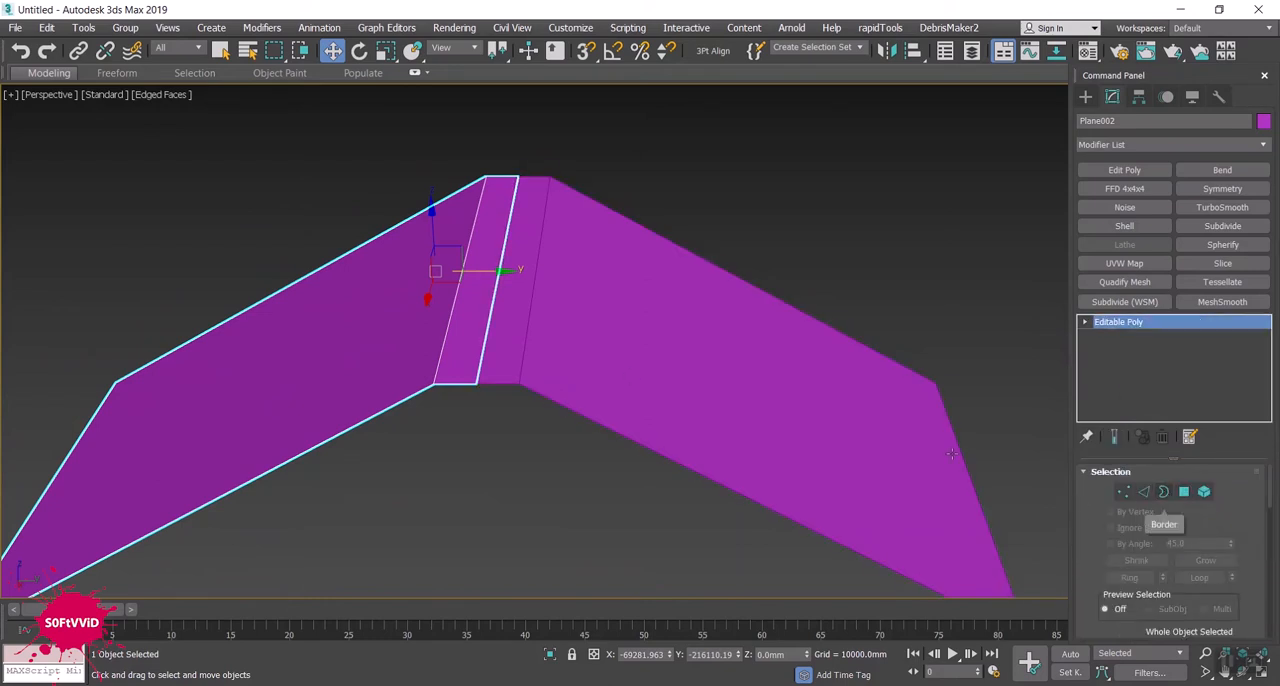
{"action": "scroll", "coordinate": [952, 453], "scroll_direction": "down", "scroll_amount": 5}
{"action": "scroll", "coordinate": [1140, 587], "scroll_direction": "down", "scroll_amount": 2}
{"action": "scroll", "coordinate": [1140, 587], "scroll_direction": "down", "scroll_amount": 2}
{"action": "scroll", "coordinate": [1137, 578], "scroll_direction": "down", "scroll_amount": 1}
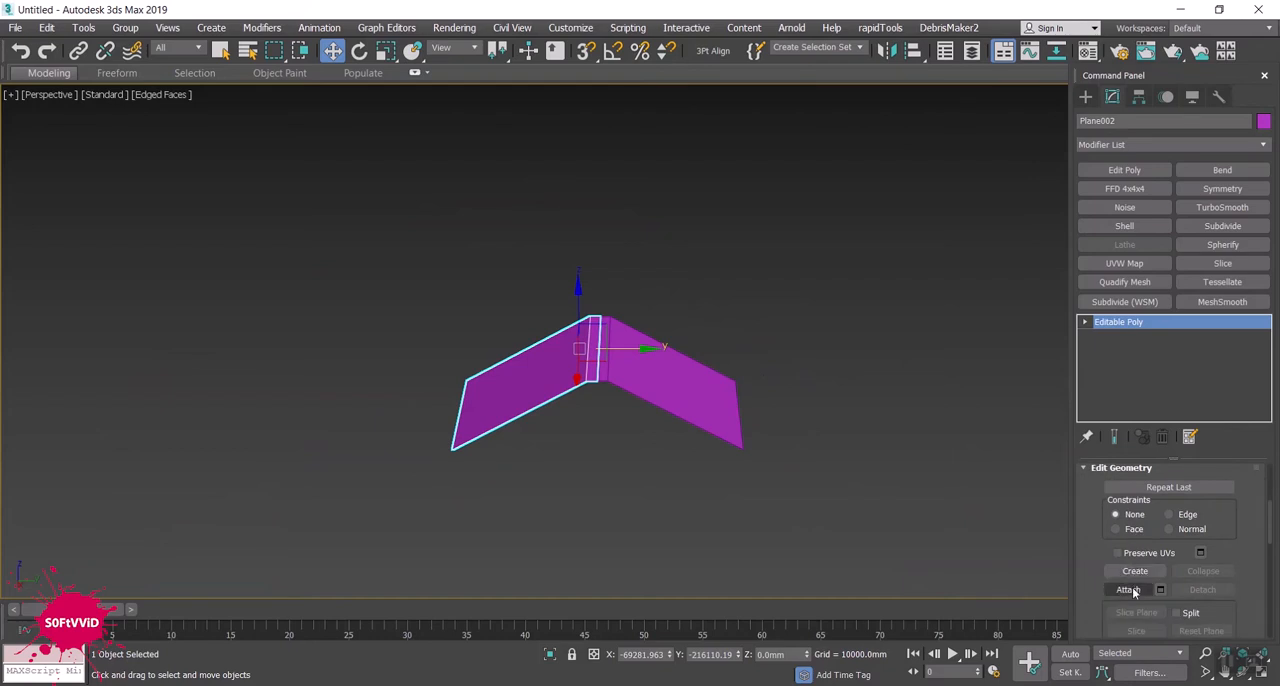
{"action": "left_click", "coordinate": [1128, 589]}
{"action": "left_click", "coordinate": [621, 372]}
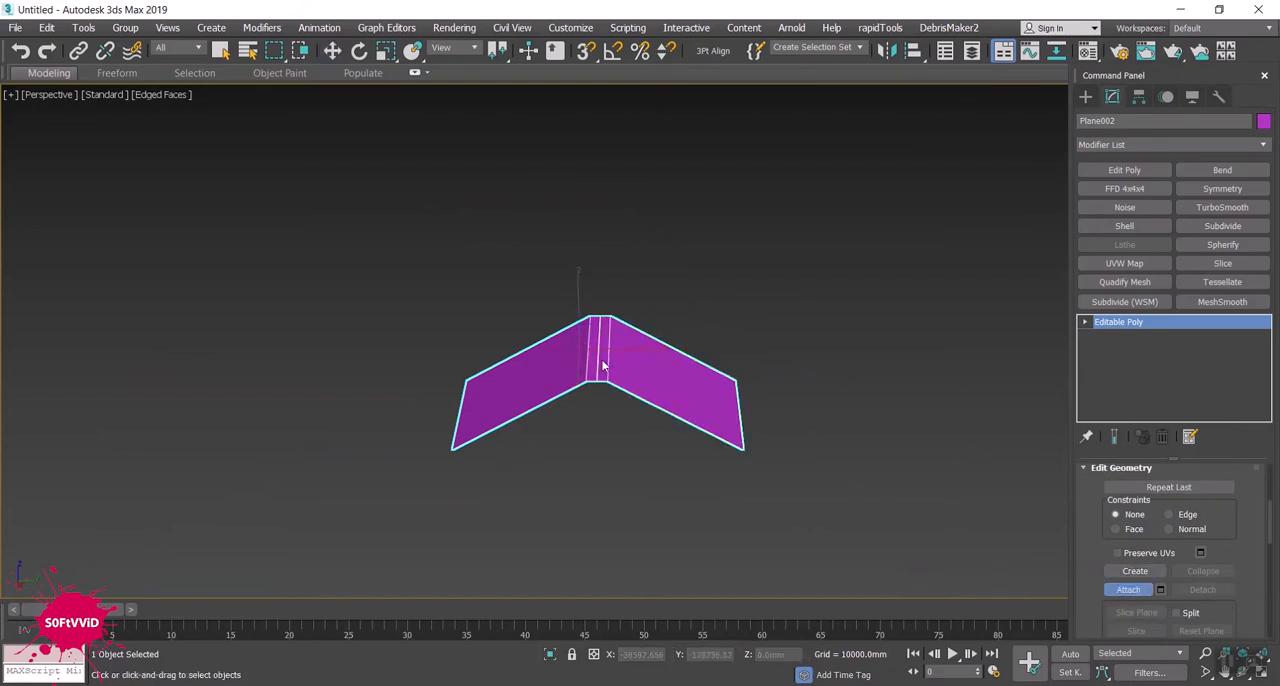
- Weld the four vertices at the ends of the ridge seam with a threshold of about 505 mm
{"action": "scroll", "coordinate": [603, 366], "scroll_direction": "up", "scroll_amount": 4}
{"action": "key", "text": "w"}
{"action": "left_click", "coordinate": [1085, 321]}
{"action": "left_click", "coordinate": [1109, 350]}
{"action": "left_click", "coordinate": [1112, 338]}
{"action": "middle_click_drag", "start_coordinate": [749, 334], "coordinate": [745, 367], "text": "alt"}
{"action": "left_click_drag", "start_coordinate": [562, 568], "coordinate": [562, 568]}
{"action": "left_click_drag", "start_coordinate": [604, 207], "coordinate": [594, 232], "text": "ctrl"}
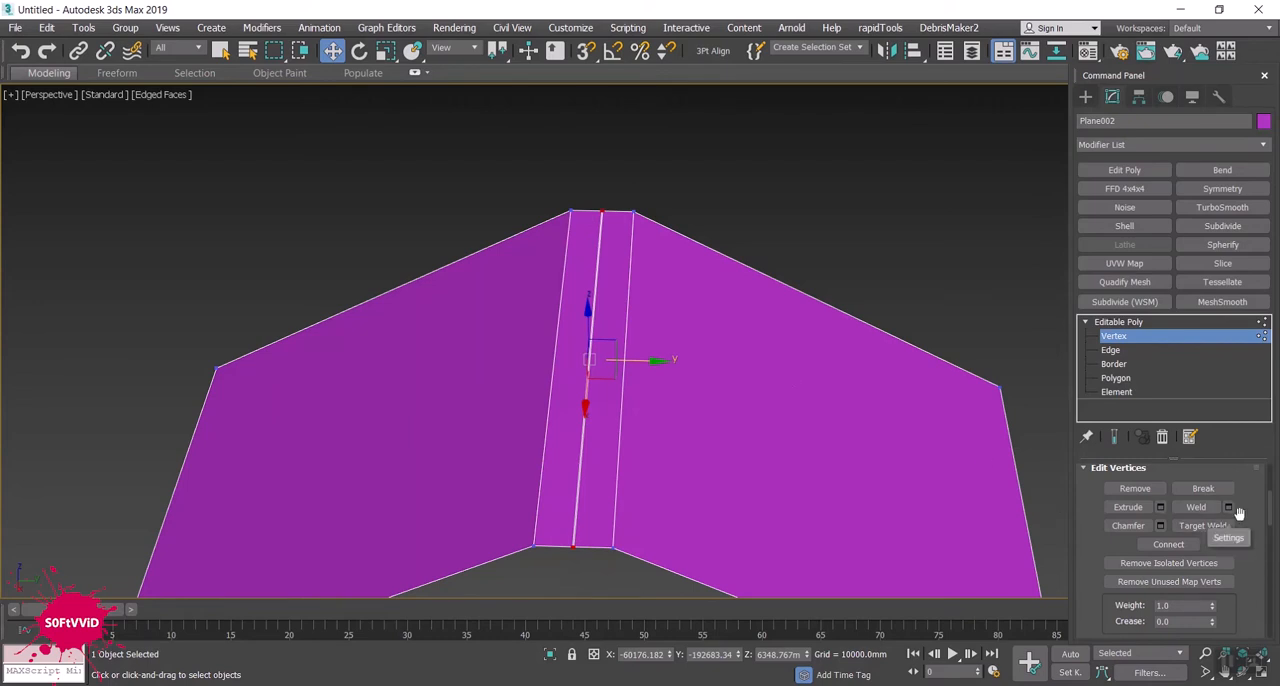
{"action": "left_click_drag", "start_coordinate": [1271, 510], "coordinate": [1271, 500]}
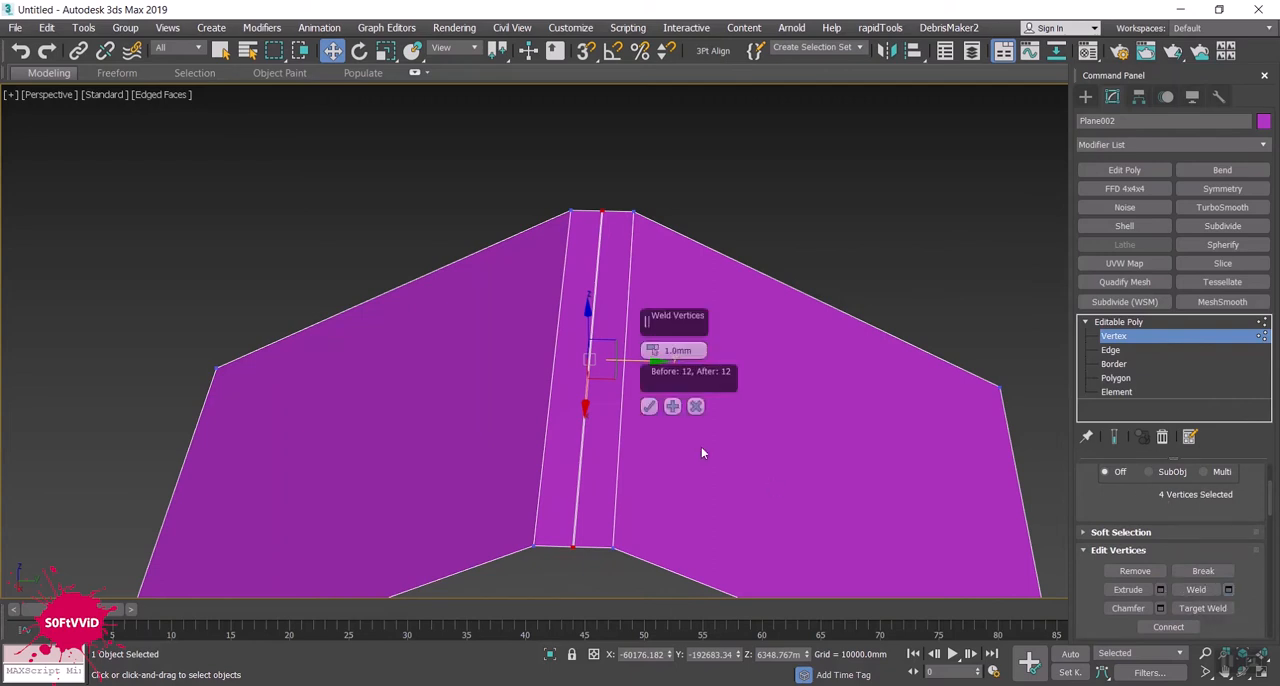
{"action": "left_click_drag", "start_coordinate": [652, 350], "coordinate": [654, 62]}
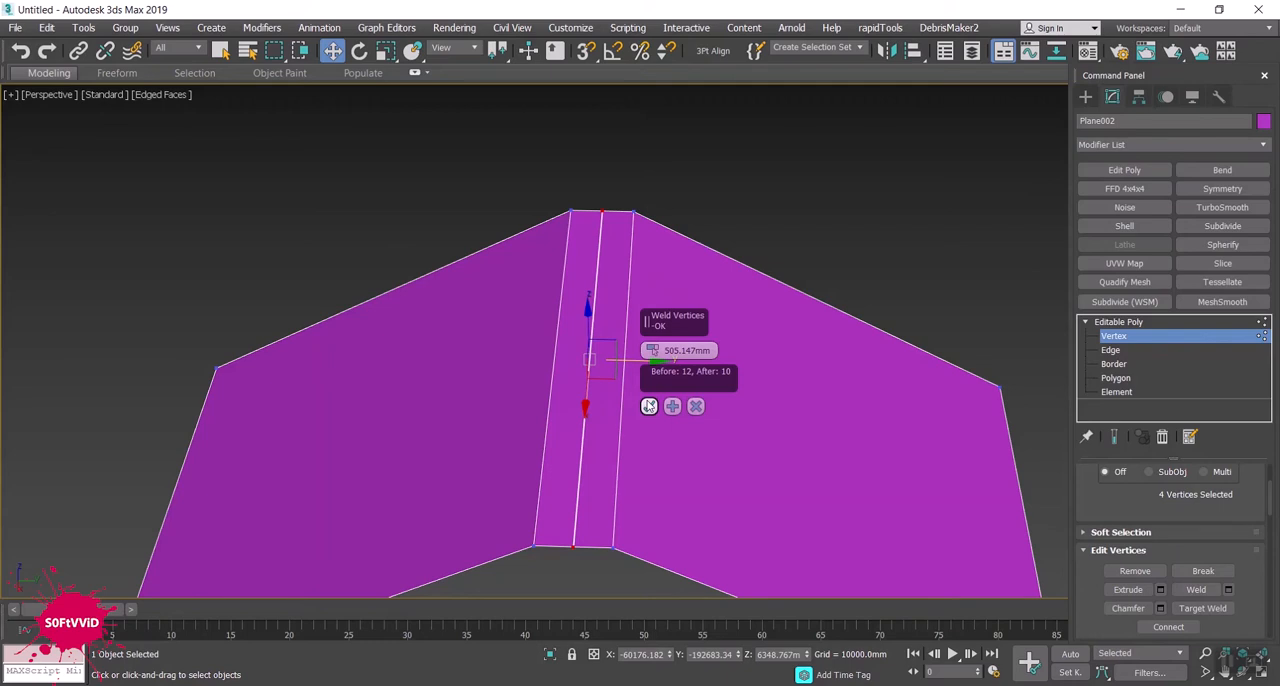
{"action": "left_click", "coordinate": [649, 406]}
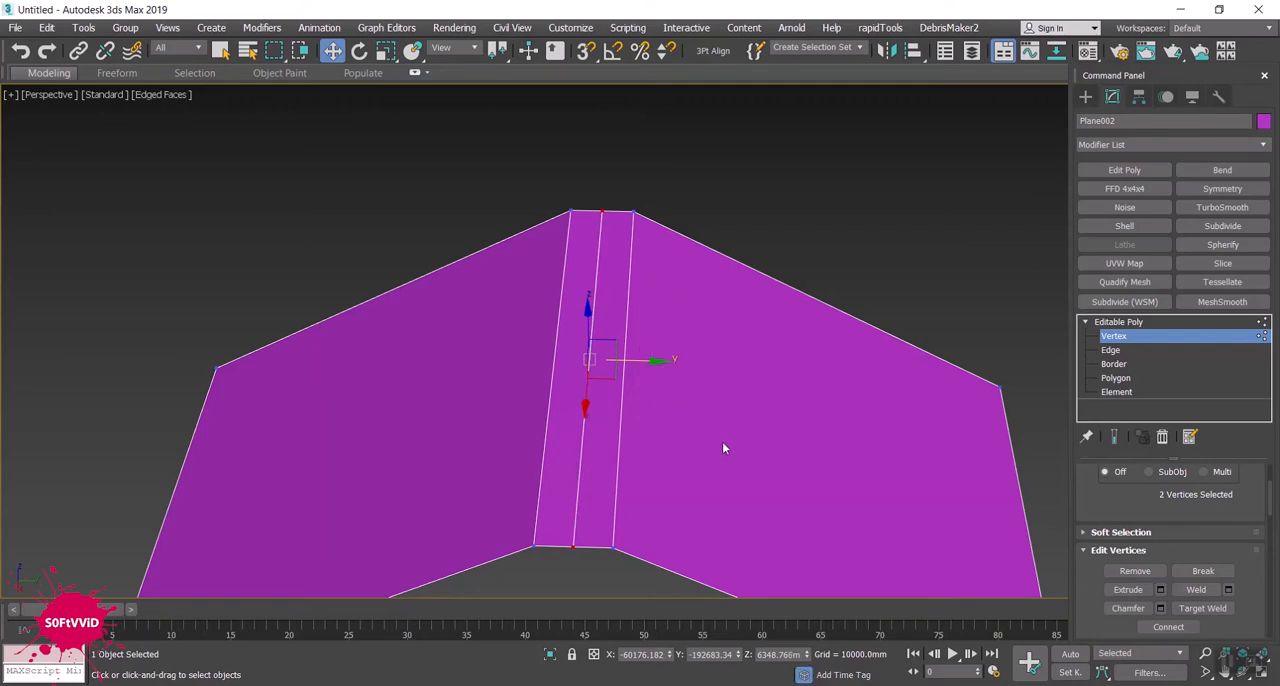
- Select the four edges along one open gable end of the roof
{"action": "middle_click_drag", "start_coordinate": [669, 443], "coordinate": [624, 417], "text": "alt"}
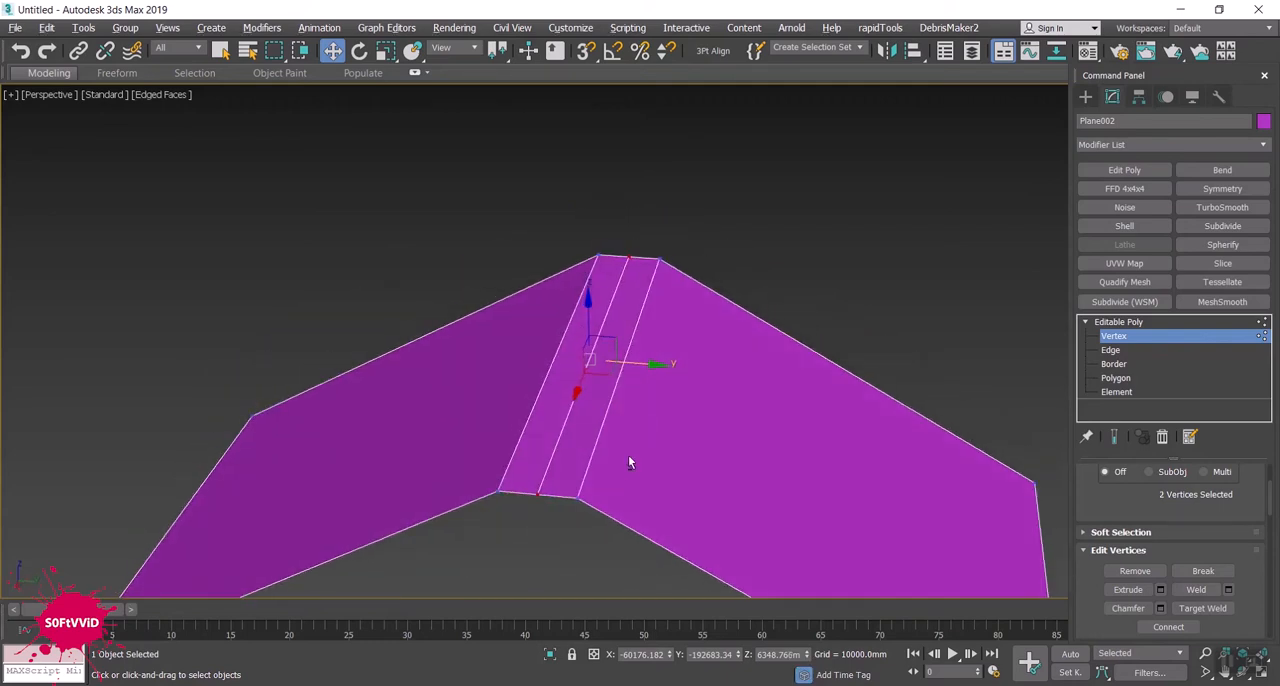
{"action": "middle_click_drag", "start_coordinate": [623, 467], "coordinate": [633, 457], "text": "alt"}
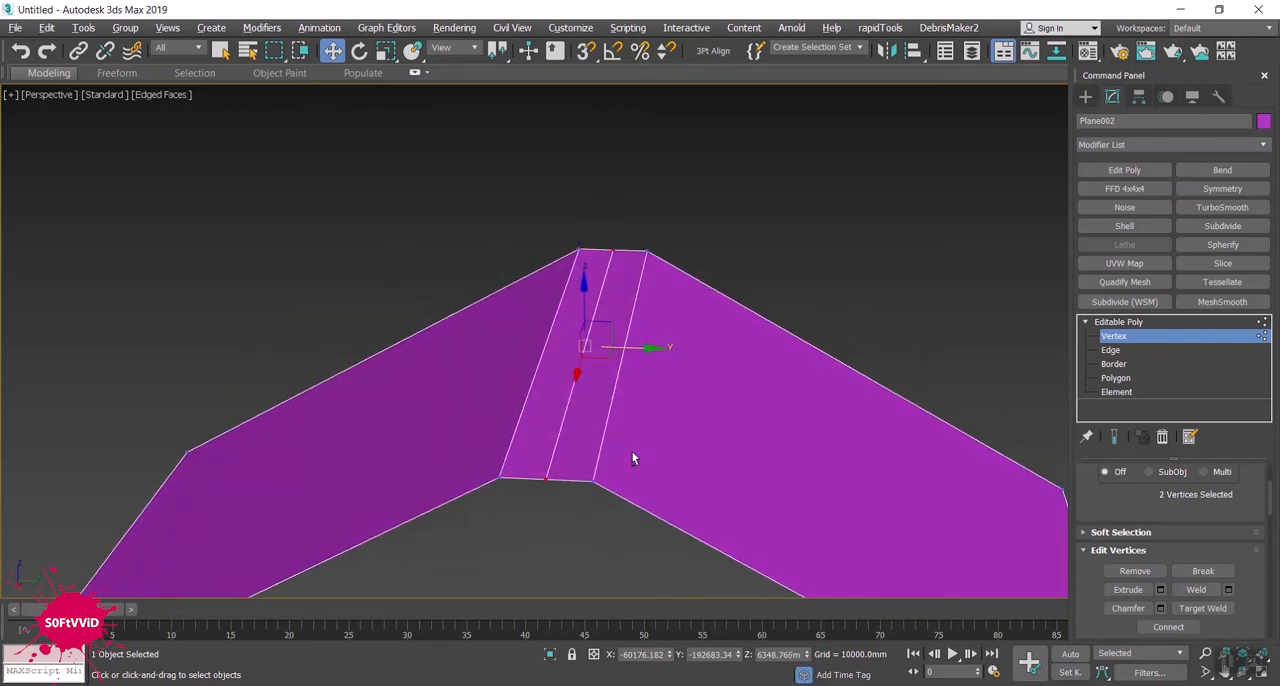
{"action": "left_click", "coordinate": [1110, 350]}
{"action": "scroll", "coordinate": [668, 401], "scroll_direction": "down", "scroll_amount": 3}
{"action": "middle_click_drag", "start_coordinate": [668, 401], "coordinate": [701, 445], "text": "alt"}
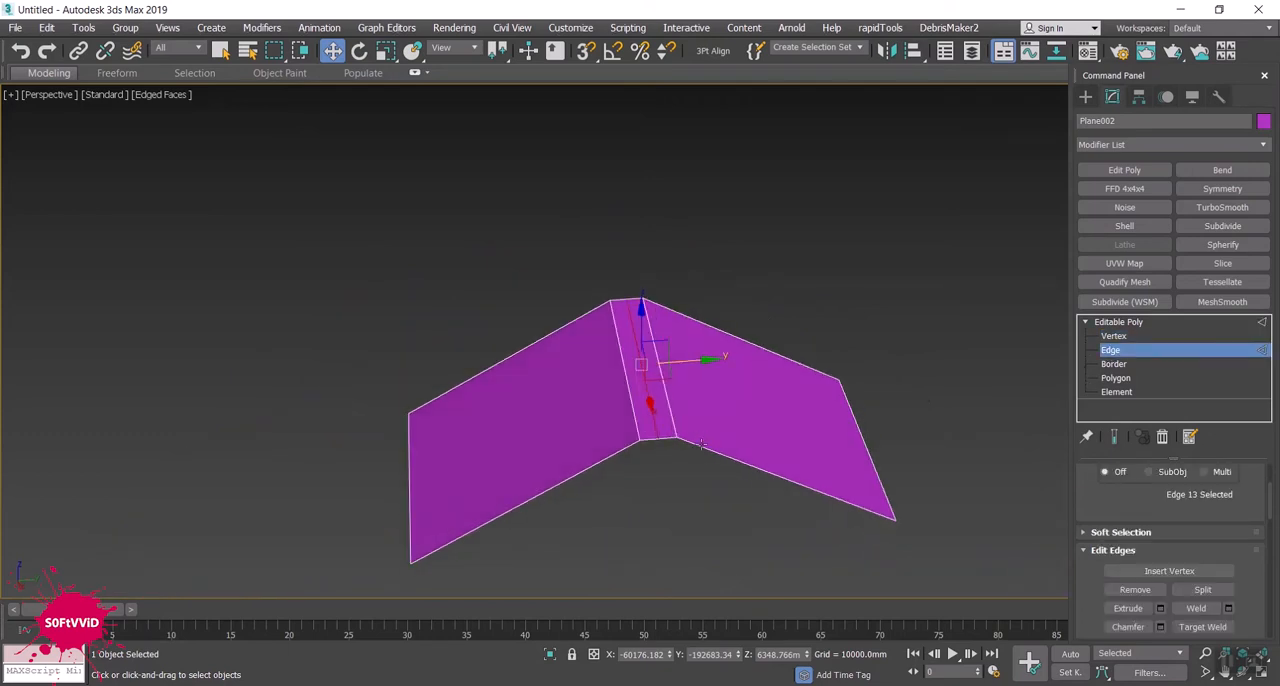
{"action": "double_click", "coordinate": [701, 445]}
{"action": "middle_click_drag", "start_coordinate": [650, 480], "coordinate": [524, 338], "text": "alt"}
{"action": "left_click_drag", "start_coordinate": [661, 404], "coordinate": [740, 449]}
{"action": "middle_click_drag", "start_coordinate": [782, 488], "coordinate": [687, 444], "text": "alt"}
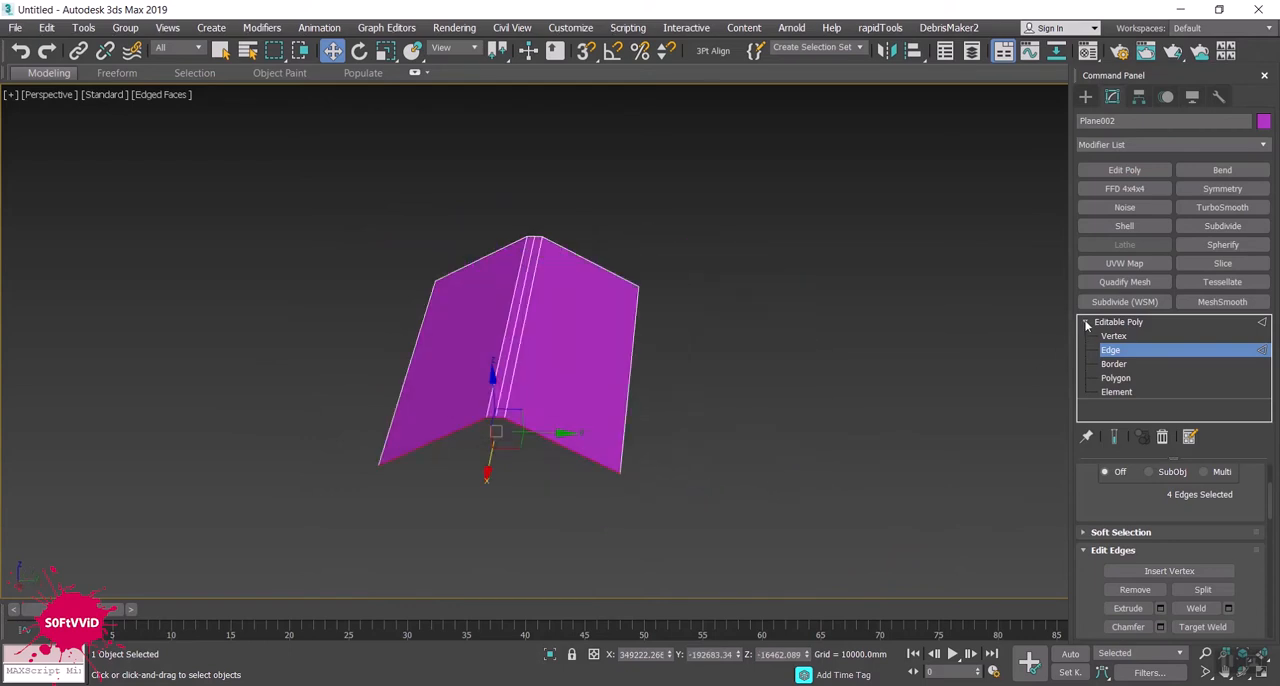
- Add a Symmetry modifier on the X axis with Flip enabled to extend the roof past the selected edges
{"action": "left_click", "coordinate": [1086, 324]}
{"action": "left_click", "coordinate": [1222, 189]}
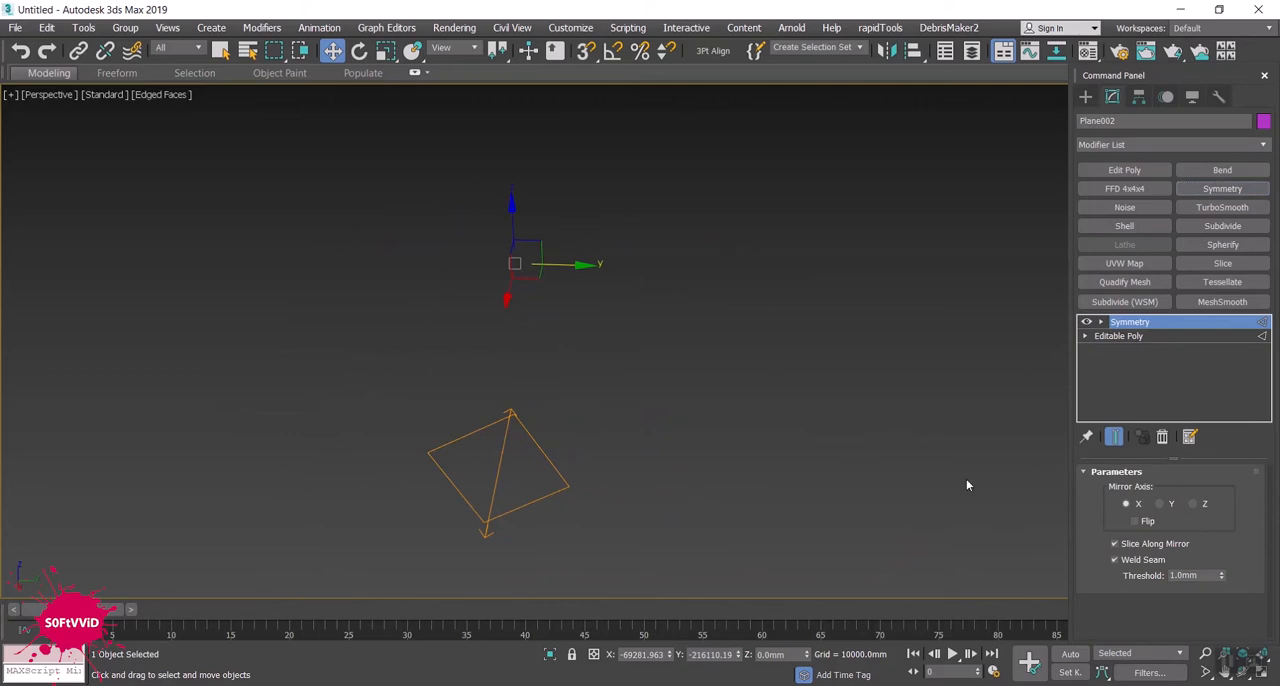
{"action": "left_click", "coordinate": [1134, 521]}
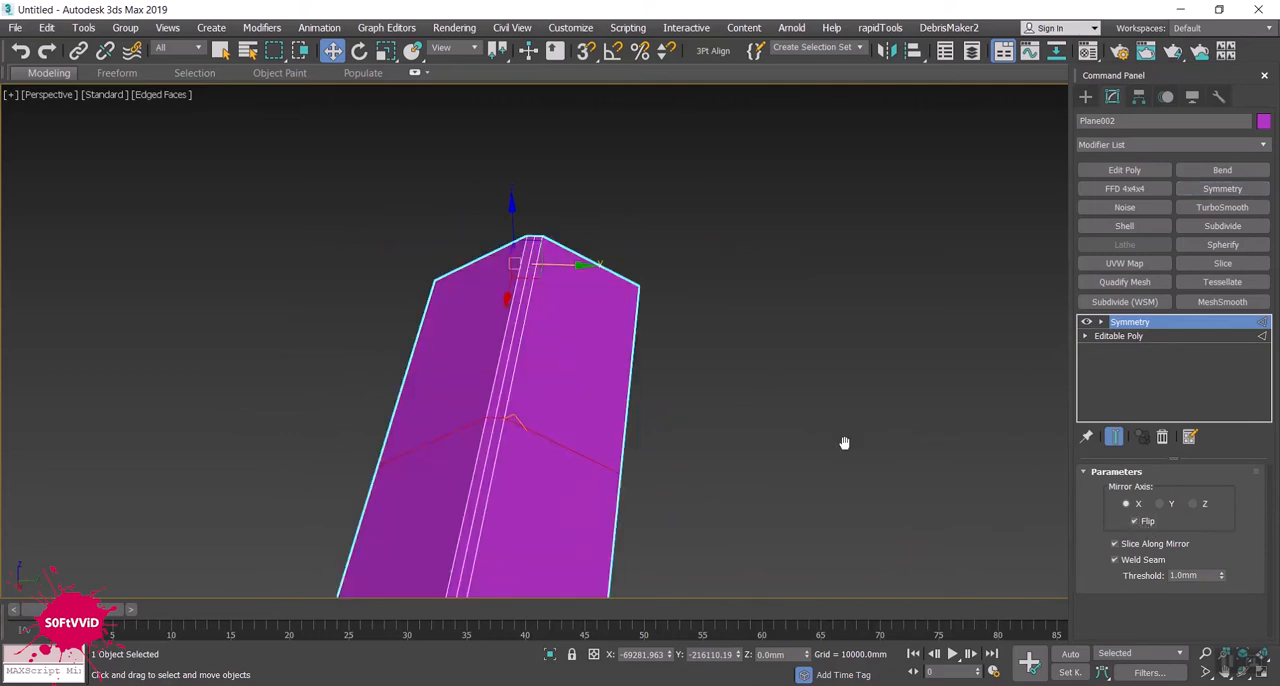
{"action": "middle_click_drag", "start_coordinate": [844, 443], "coordinate": [786, 437]}
{"action": "scroll", "coordinate": [823, 422], "scroll_direction": "down", "scroll_amount": 3}
{"action": "key", "text": "e"}
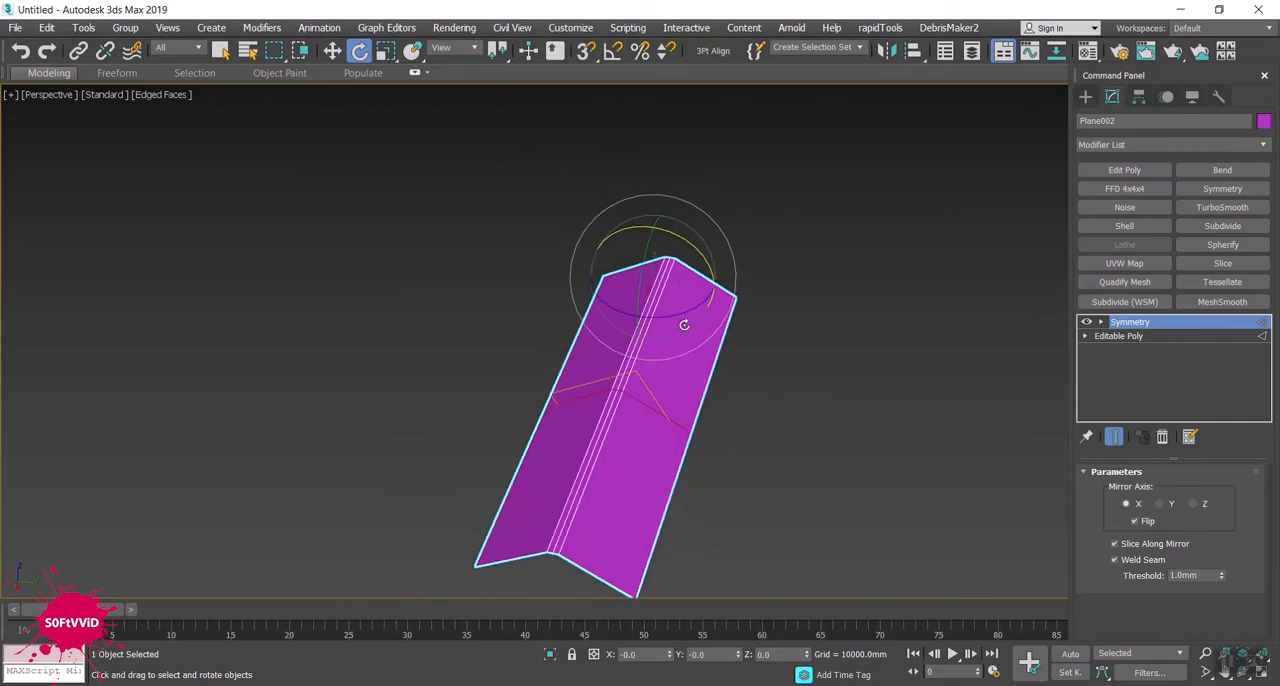
{"action": "left_click_drag", "start_coordinate": [677, 315], "coordinate": [670, 313]}
{"action": "key", "text": "ctrl+z"}
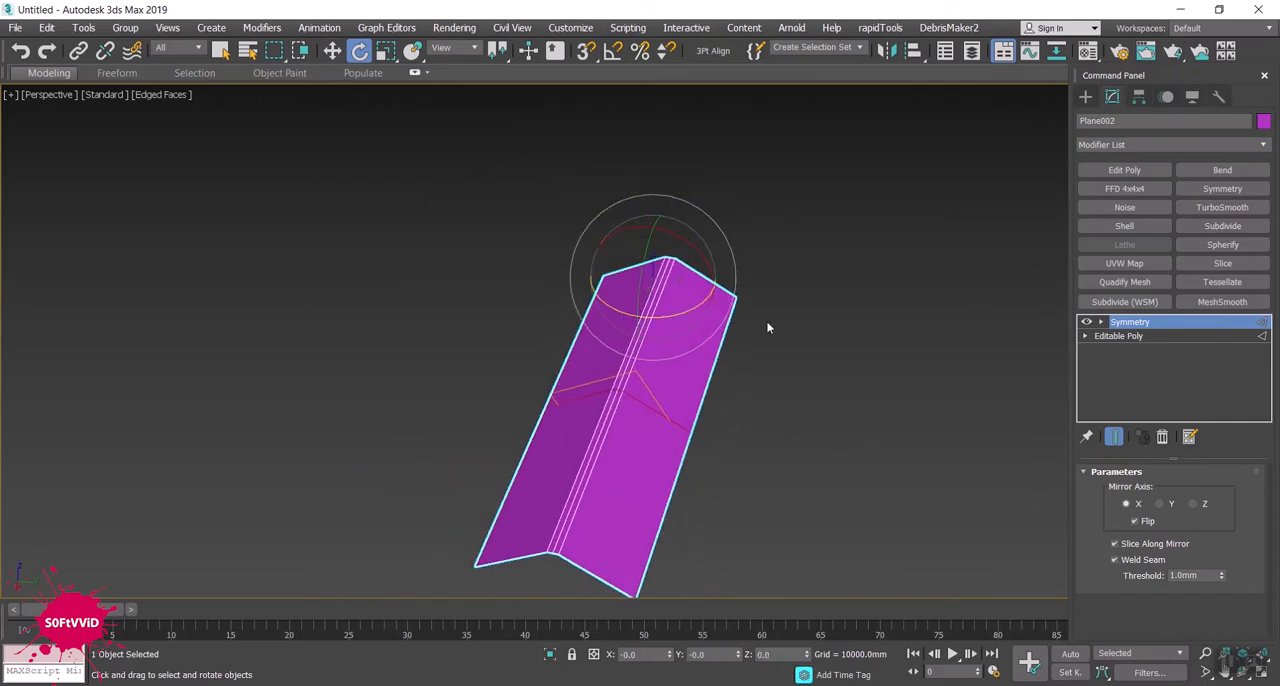
- Activate the Symmetry modifier's mirror gizmo for editing and enable angle snap with a new angle increment
{"action": "left_click", "coordinate": [1101, 322]}
{"action": "left_click", "coordinate": [1125, 336]}
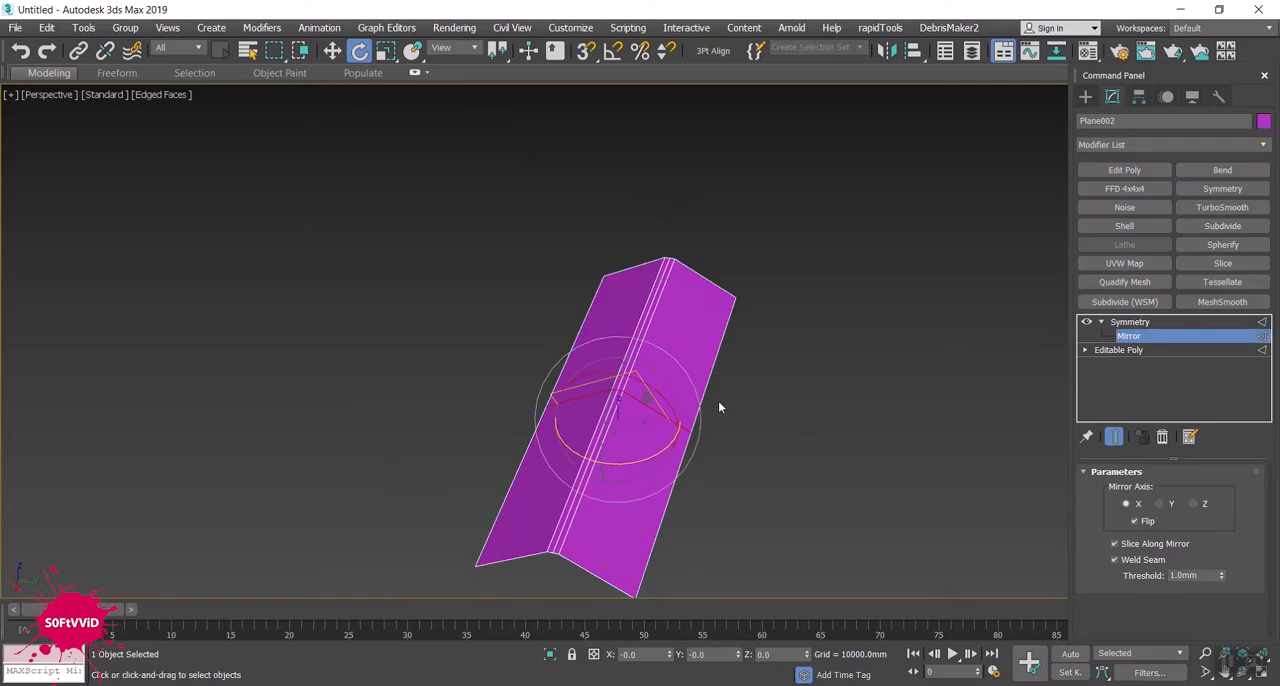
{"action": "left_click_drag", "start_coordinate": [641, 455], "coordinate": [562, 449]}
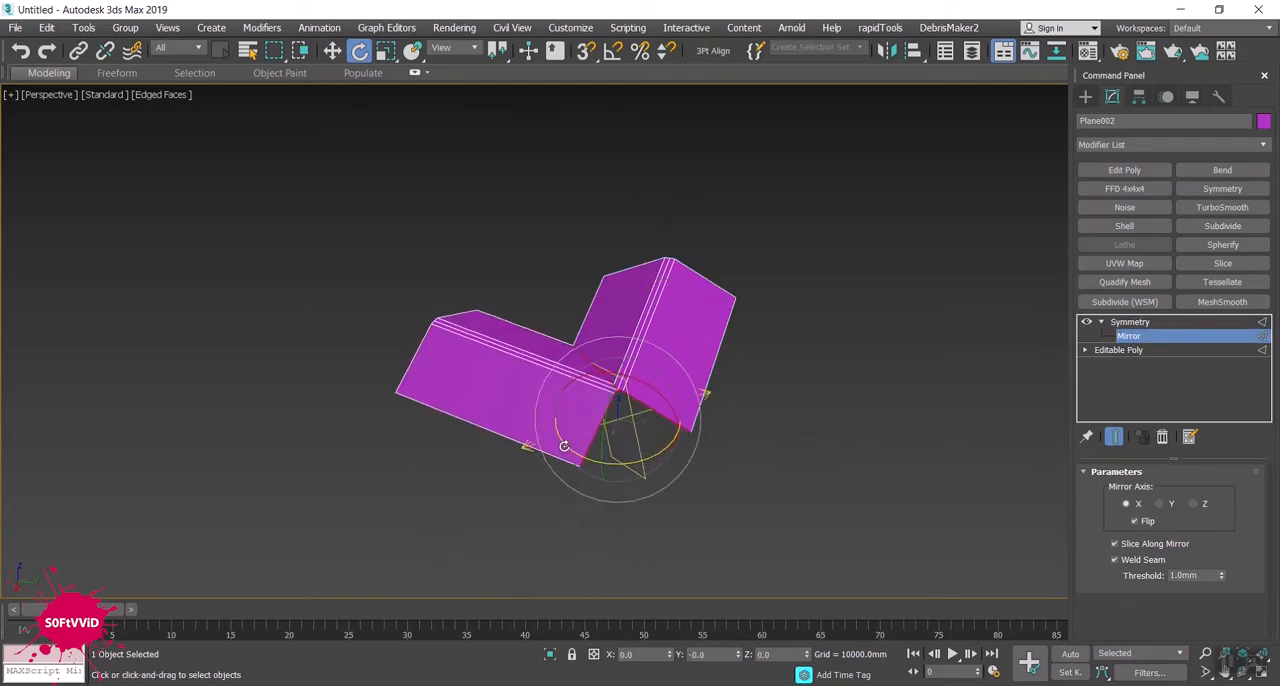
{"action": "key", "text": "ctrl+z"}
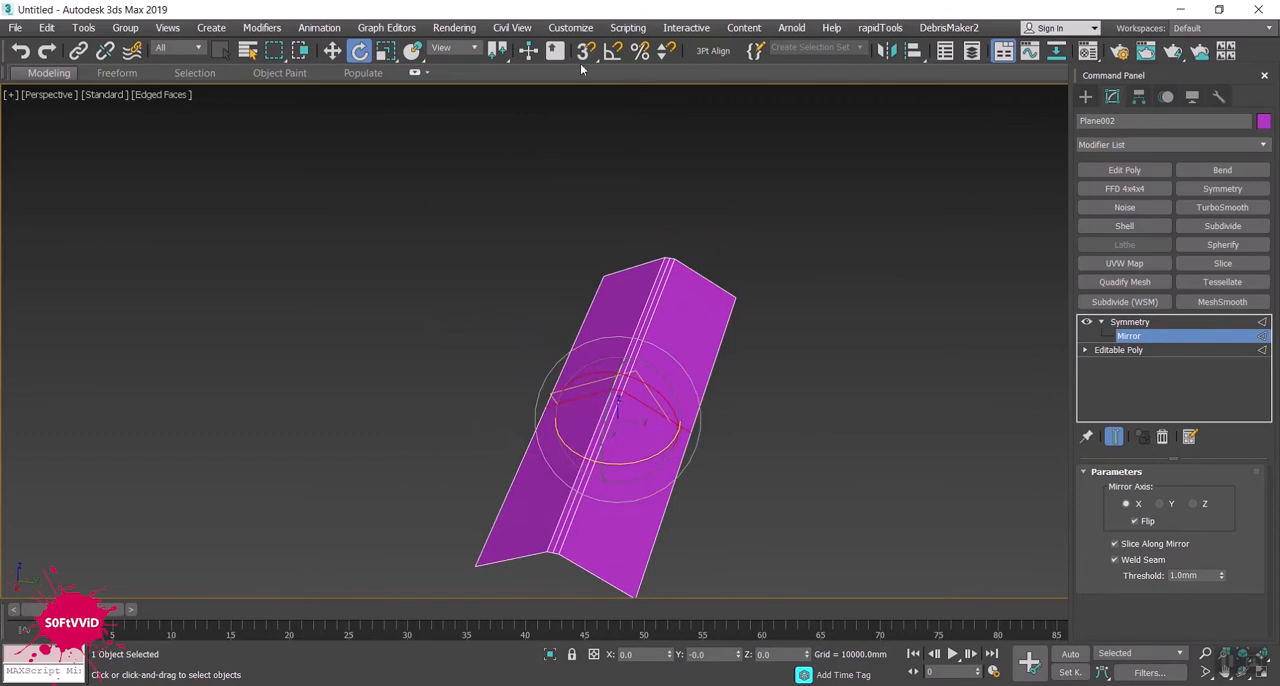
{"action": "left_click", "coordinate": [612, 53]}
{"action": "right_click", "coordinate": [612, 53]}
{"action": "left_click_drag", "start_coordinate": [659, 358], "coordinate": [601, 356]}
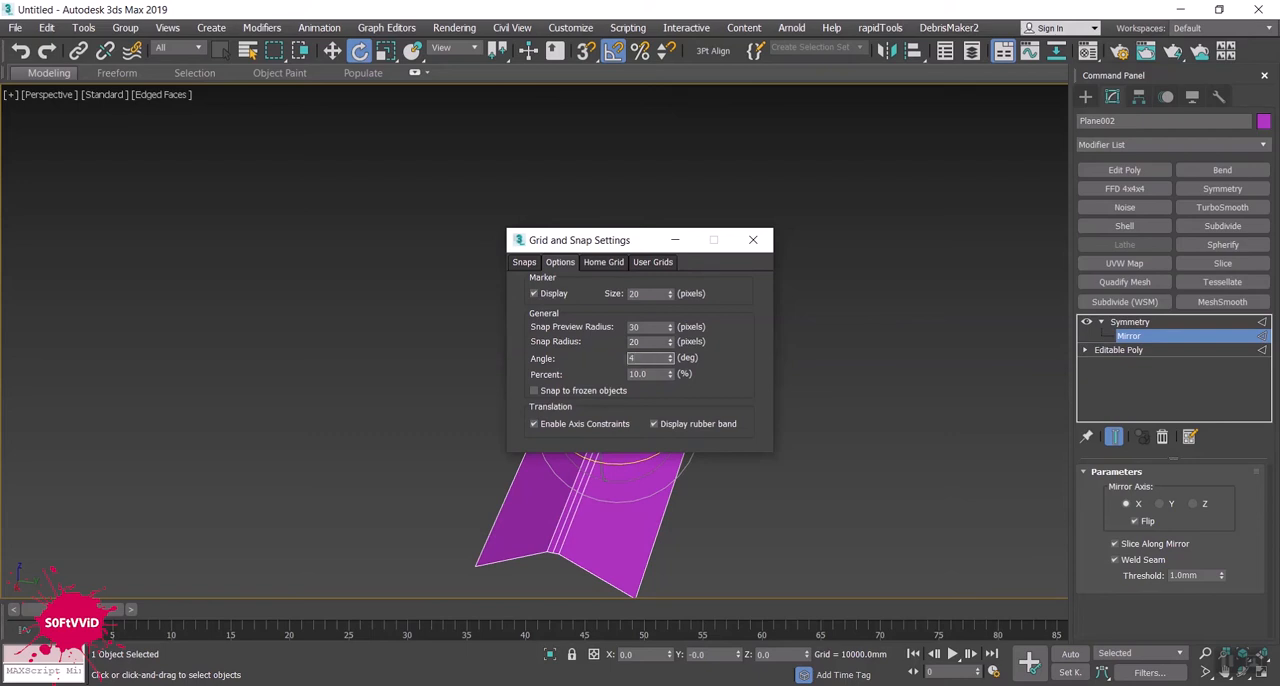
{"action": "left_click", "coordinate": [654, 326]}
{"action": "left_click", "coordinate": [753, 240]}
- Rotate the mirror gizmo about Z and move it along Y to about -9,027 mm so both roof wings form an L-shaped corner
{"action": "left_click_drag", "start_coordinate": [648, 450], "coordinate": [642, 457]}
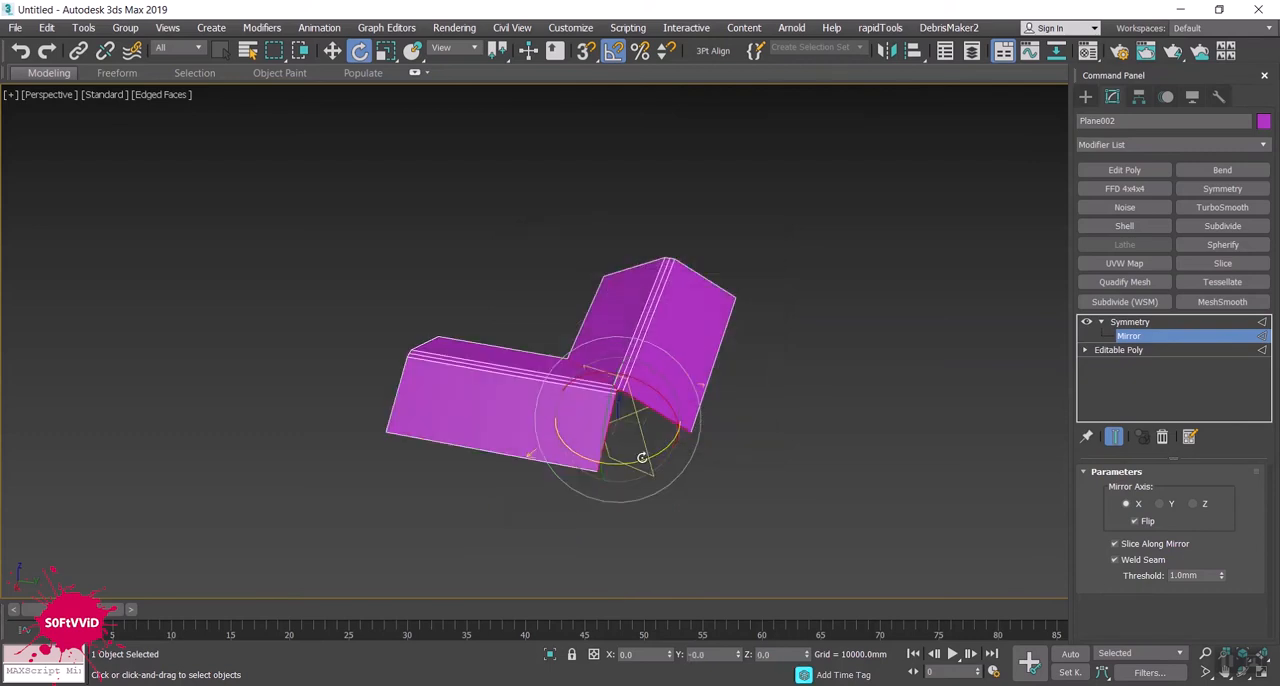
{"action": "key", "text": "w"}
{"action": "left_click_drag", "start_coordinate": [669, 427], "coordinate": [757, 422]}
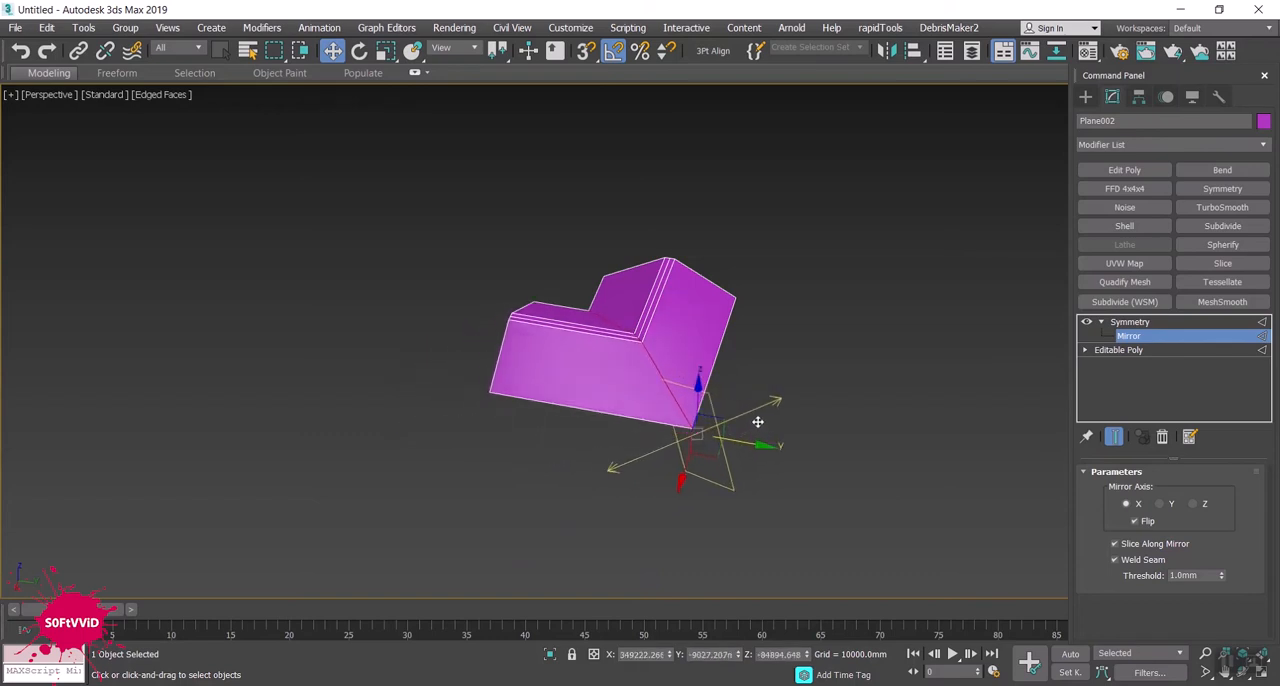
- Add an Edit Poly modifier and move one wing's gable-end edges along Y to about -999,350 mm to lengthen that wing
{"action": "left_click", "coordinate": [1107, 174]}
{"action": "left_click", "coordinate": [1102, 322]}
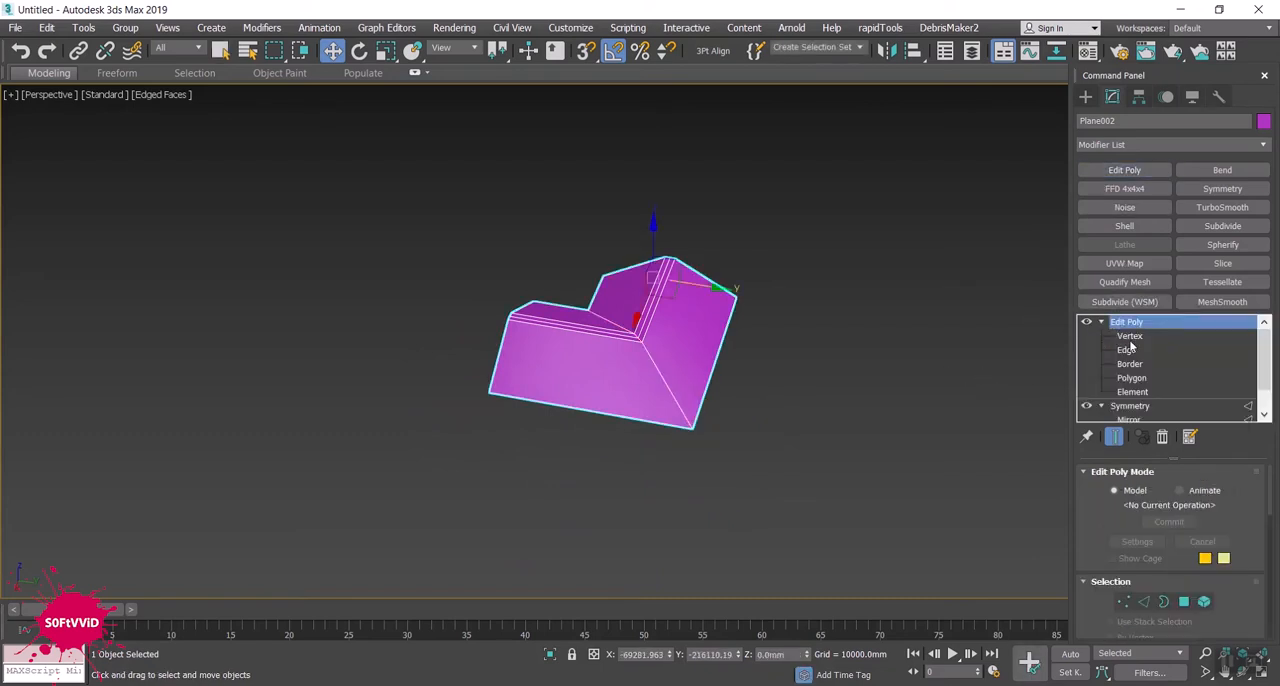
{"action": "left_click", "coordinate": [1129, 351]}
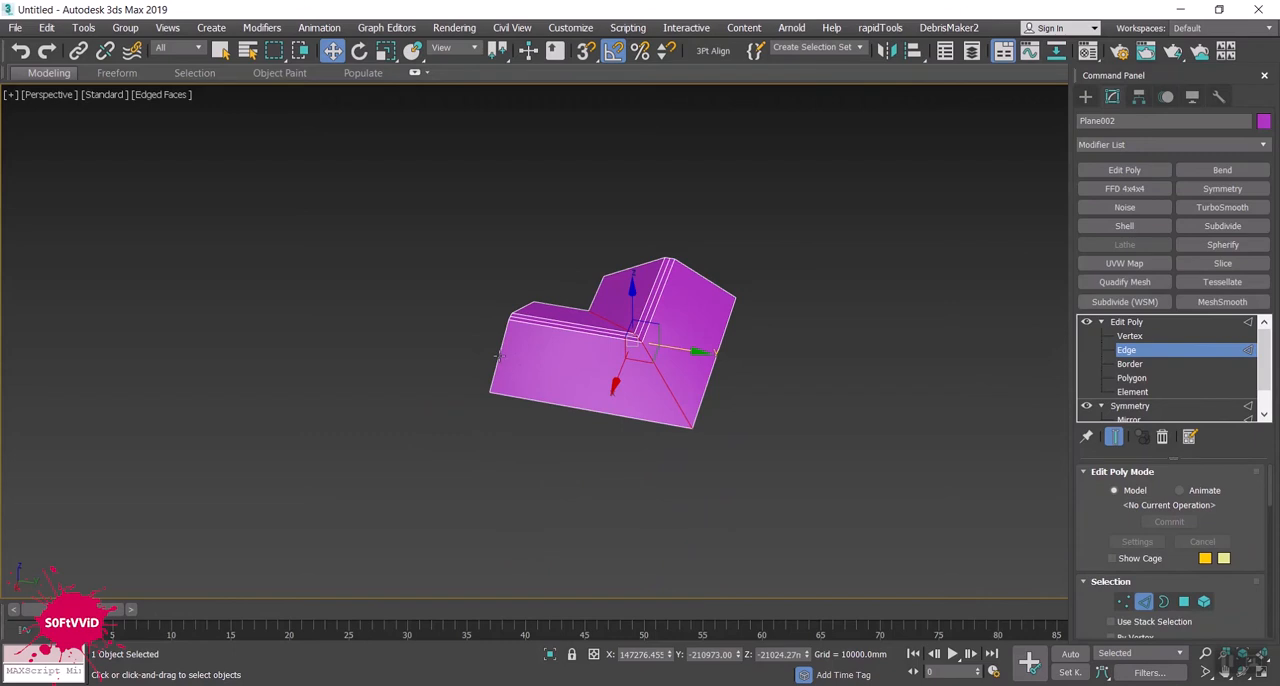
{"action": "left_click", "coordinate": [498, 356]}
{"action": "middle_click_drag", "start_coordinate": [447, 381], "coordinate": [719, 403], "text": "alt"}
{"action": "left_click_drag", "start_coordinate": [457, 332], "coordinate": [678, 318]}
{"action": "middle_click_drag", "start_coordinate": [647, 461], "coordinate": [582, 441], "text": "alt"}
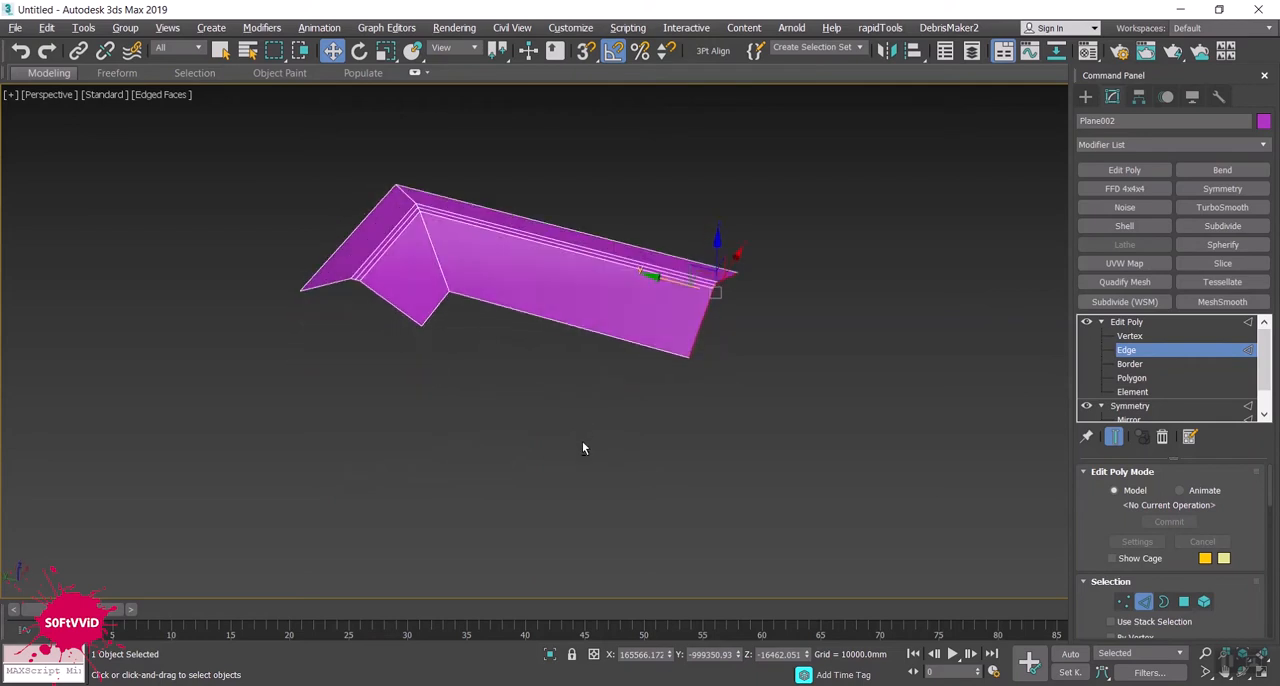
- Set the Symmetry modifier's weld seam threshold to 0.01 mm
{"action": "left_click", "coordinate": [1101, 321]}
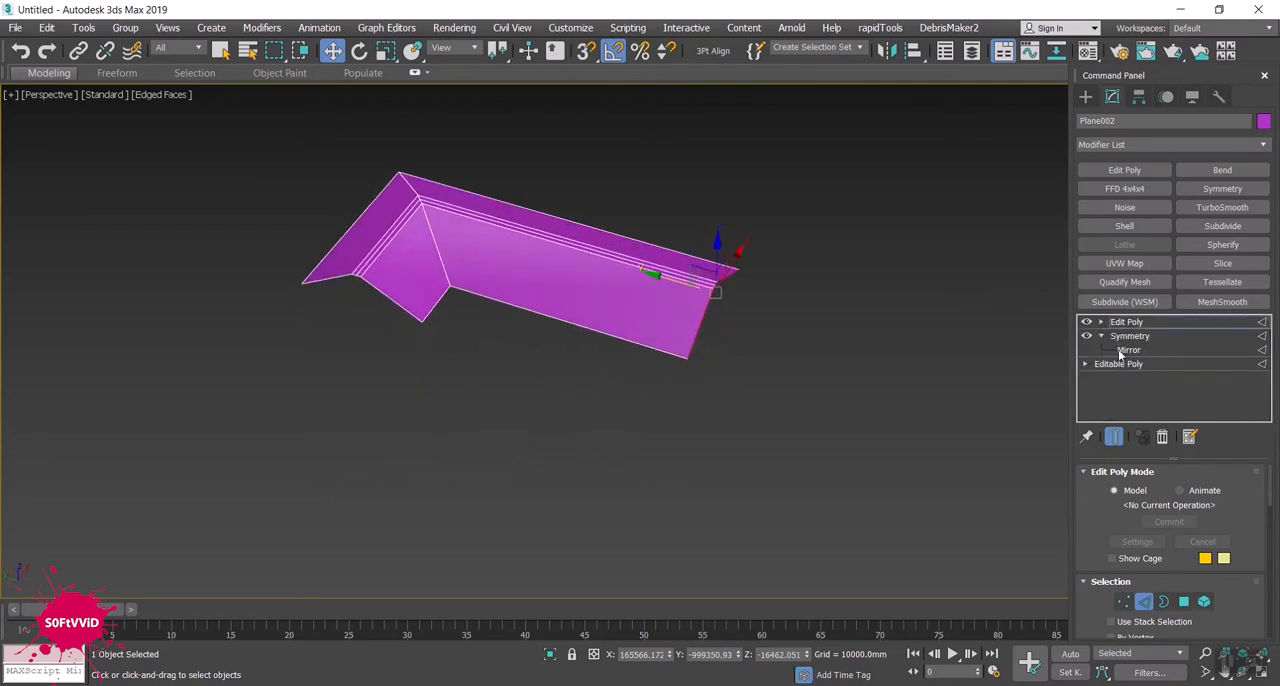
{"action": "left_click", "coordinate": [1128, 336]}
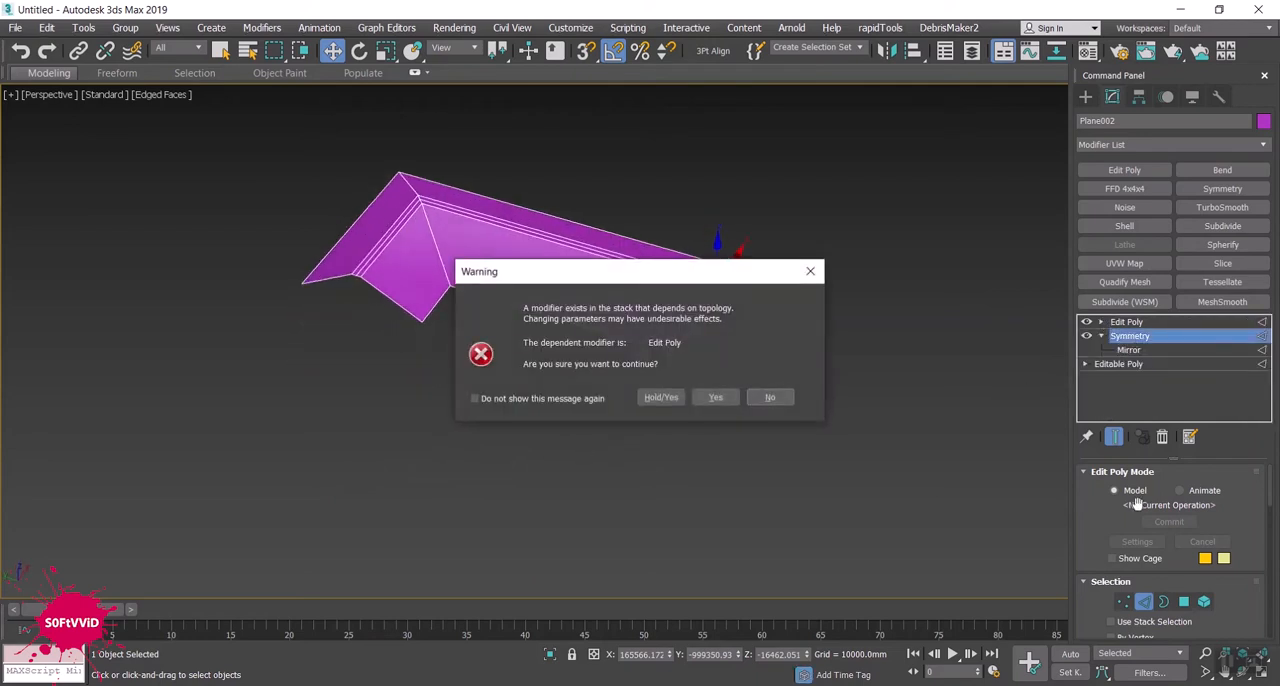
{"action": "left_click", "coordinate": [722, 398]}
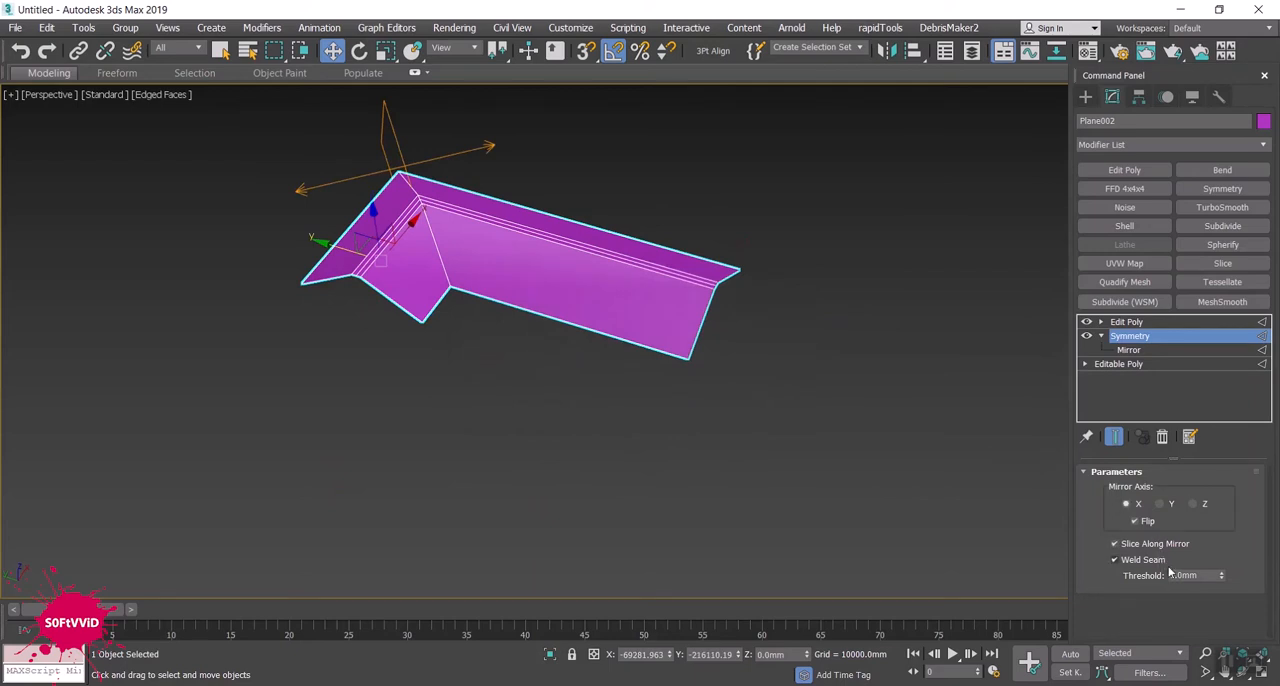
{"action": "type", "text": "0."}
{"action": "left_click", "coordinate": [789, 497]}
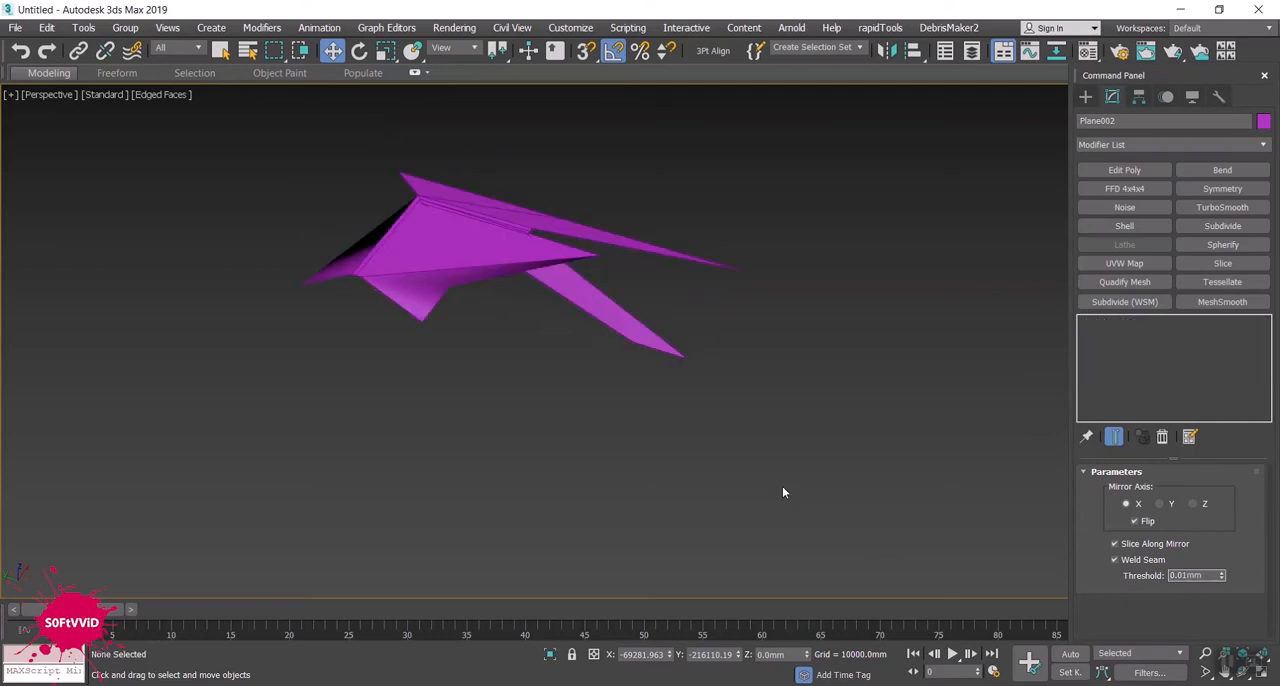
- Raise the Symmetry modifier's weld seam threshold to 0.91 mm to restore the L-shaped roof
{"action": "left_click", "coordinate": [510, 258]}
{"action": "left_click", "coordinate": [1129, 336]}
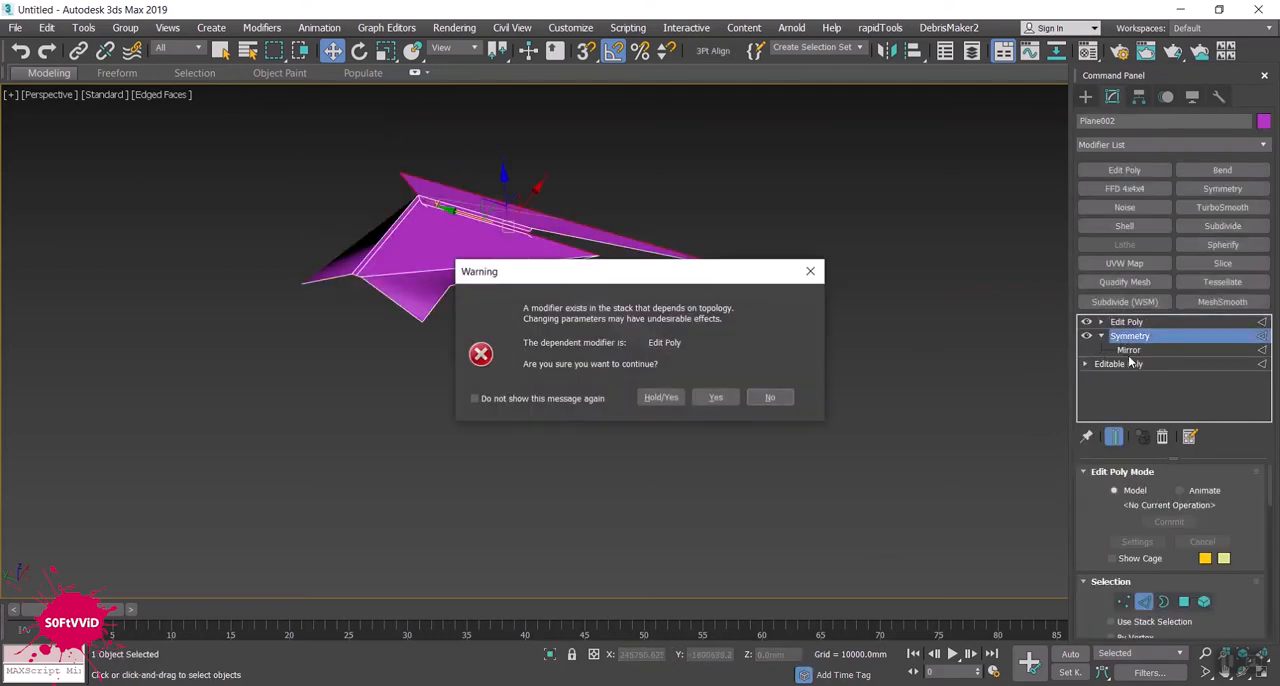
{"action": "left_click", "coordinate": [715, 397]}
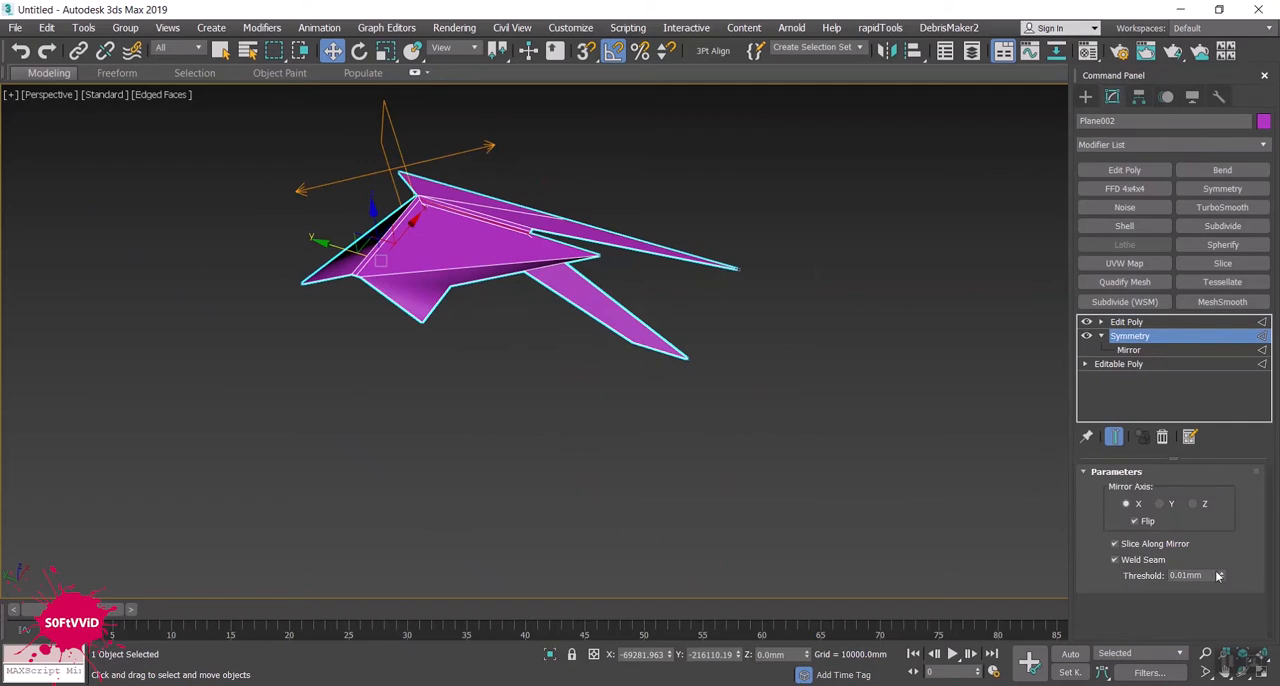
{"action": "mouse_move", "coordinate": [1221, 578]}
{"action": "left_mouse_down"}
{"action": "mouse_move", "coordinate": [1220, 558]}
{"action": "mouse_move", "coordinate": [1224, 601]}
{"action": "mouse_move", "coordinate": [1222, 570]}
{"action": "left_mouse_up"}
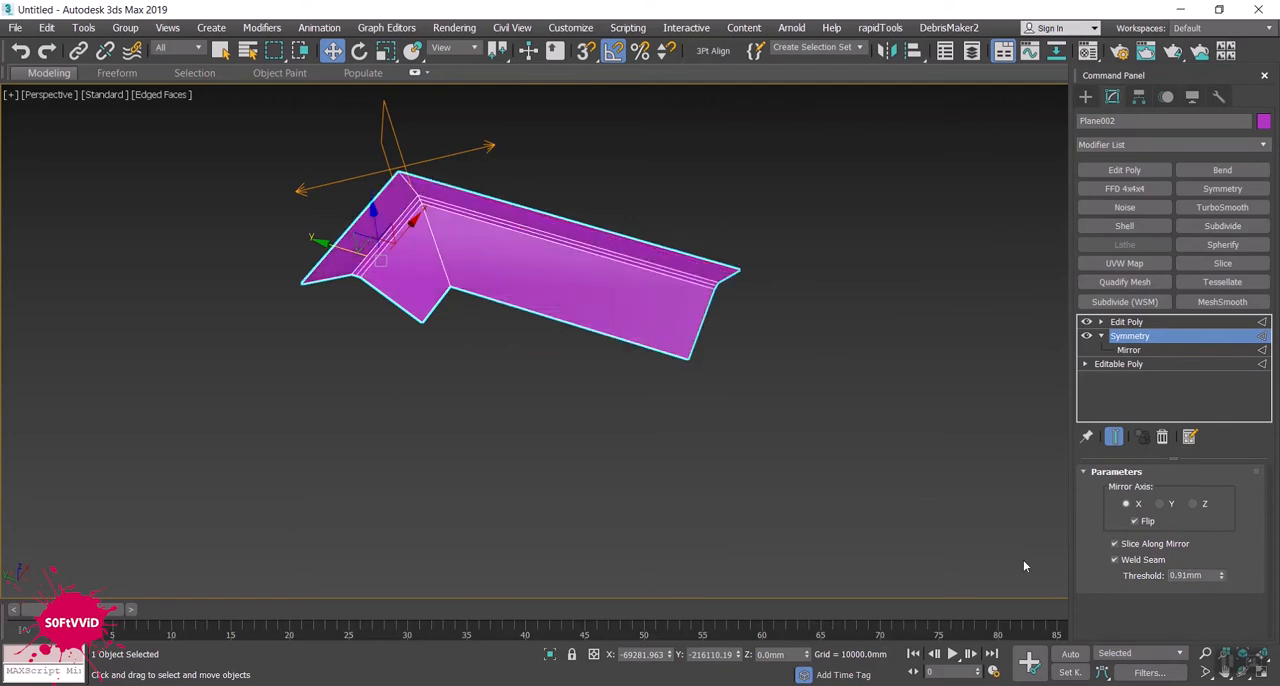
- Return to Edit Poly and move the long wing's end edges along Y to about -726,101 mm to shorten it
{"action": "middle_click_drag", "start_coordinate": [673, 460], "coordinate": [936, 382], "text": "alt"}
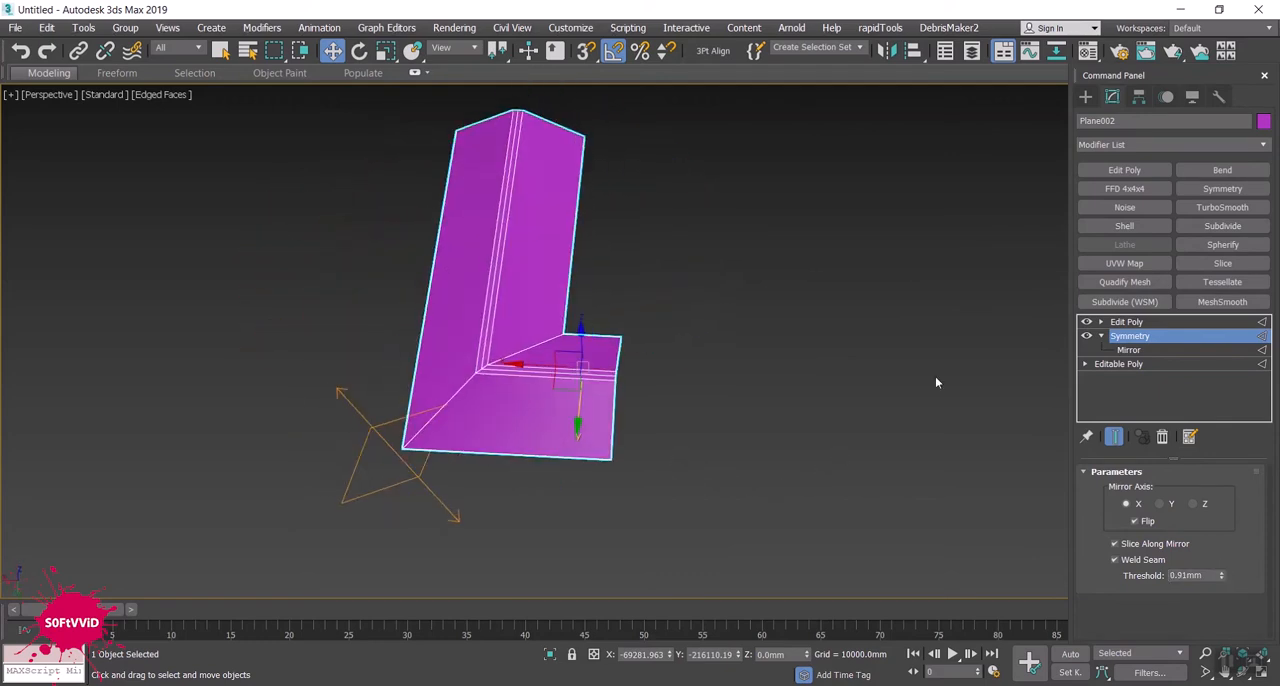
{"action": "left_click", "coordinate": [1124, 322]}
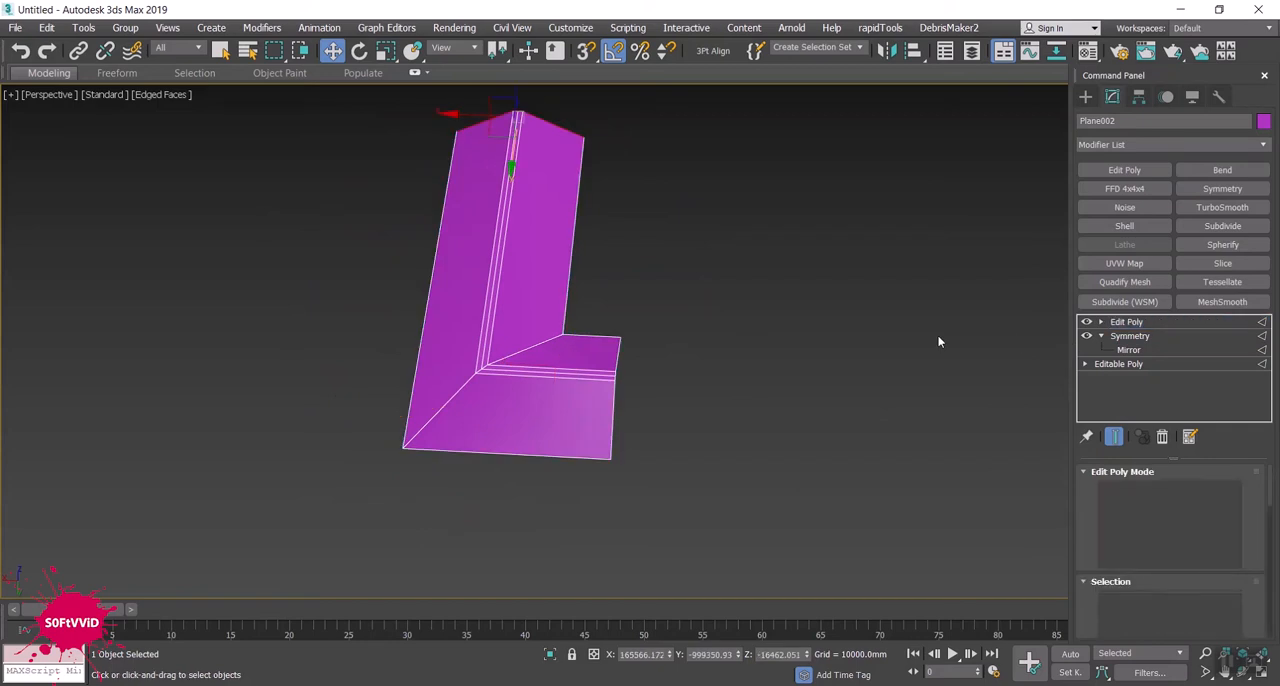
{"action": "mouse_move", "coordinate": [672, 392]}
{"action": "middle_mouse_down", "text": "alt"}
{"action": "mouse_move", "coordinate": [586, 386]}
{"action": "mouse_move", "coordinate": [678, 374]}
{"action": "middle_mouse_up", "text": "alt"}
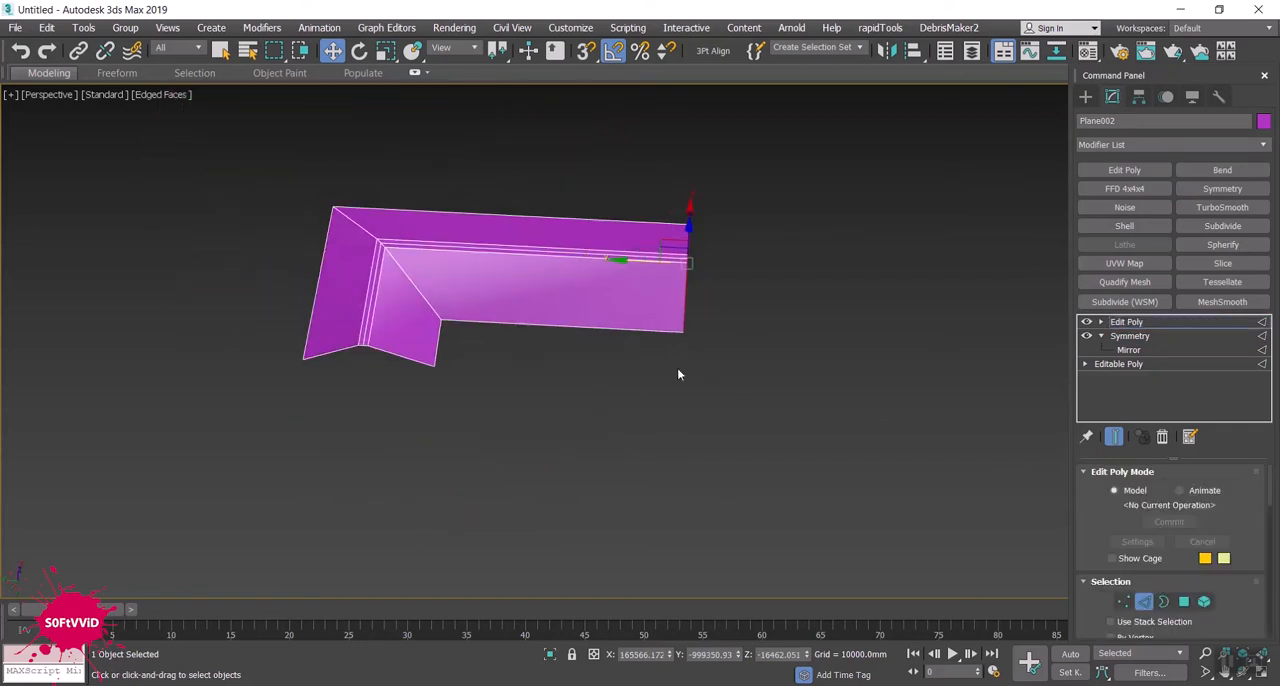
{"action": "left_click_drag", "start_coordinate": [643, 261], "coordinate": [525, 253]}
{"action": "middle_click_drag", "start_coordinate": [508, 352], "coordinate": [532, 318], "text": "alt"}
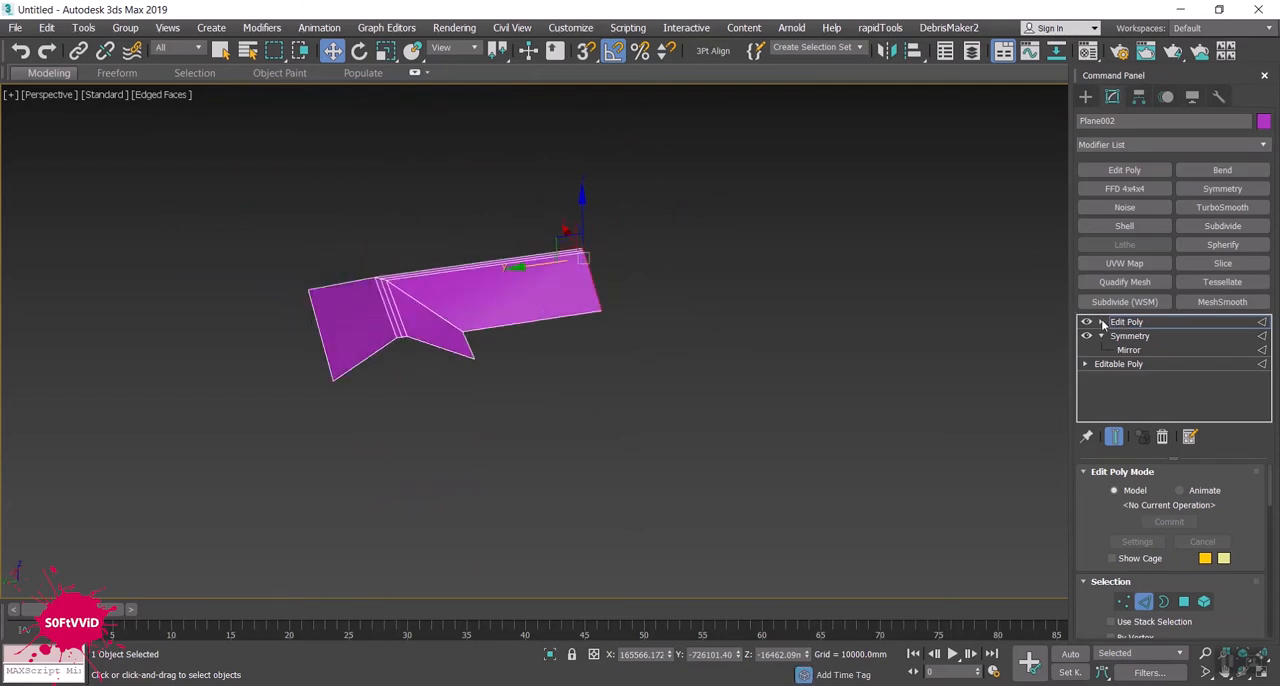
- Select the two sloped edges at the short wing's open gable and bridge them into a closing face
{"action": "scroll", "coordinate": [393, 345], "scroll_direction": "up", "scroll_amount": 5}
{"action": "left_click", "coordinate": [363, 343]}
{"action": "left_click", "coordinate": [533, 308]}
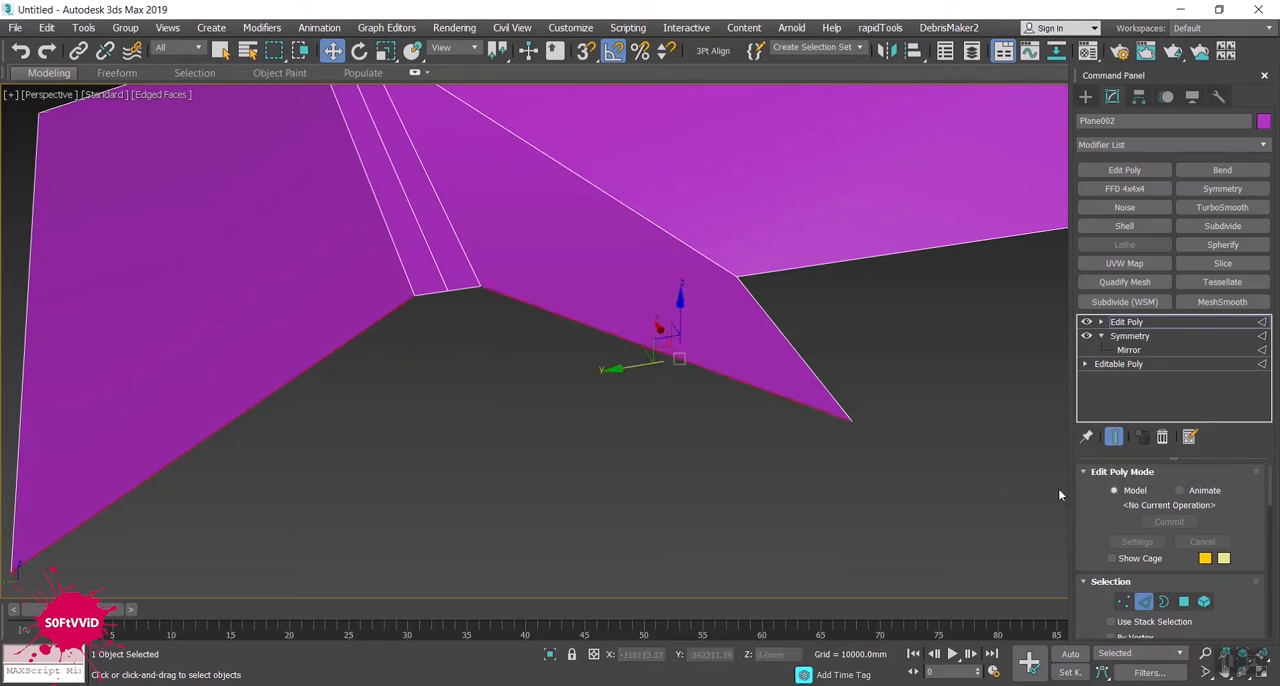
{"action": "left_click", "coordinate": [1090, 478]}
{"action": "scroll", "coordinate": [1108, 518], "scroll_direction": "down", "scroll_amount": 5}
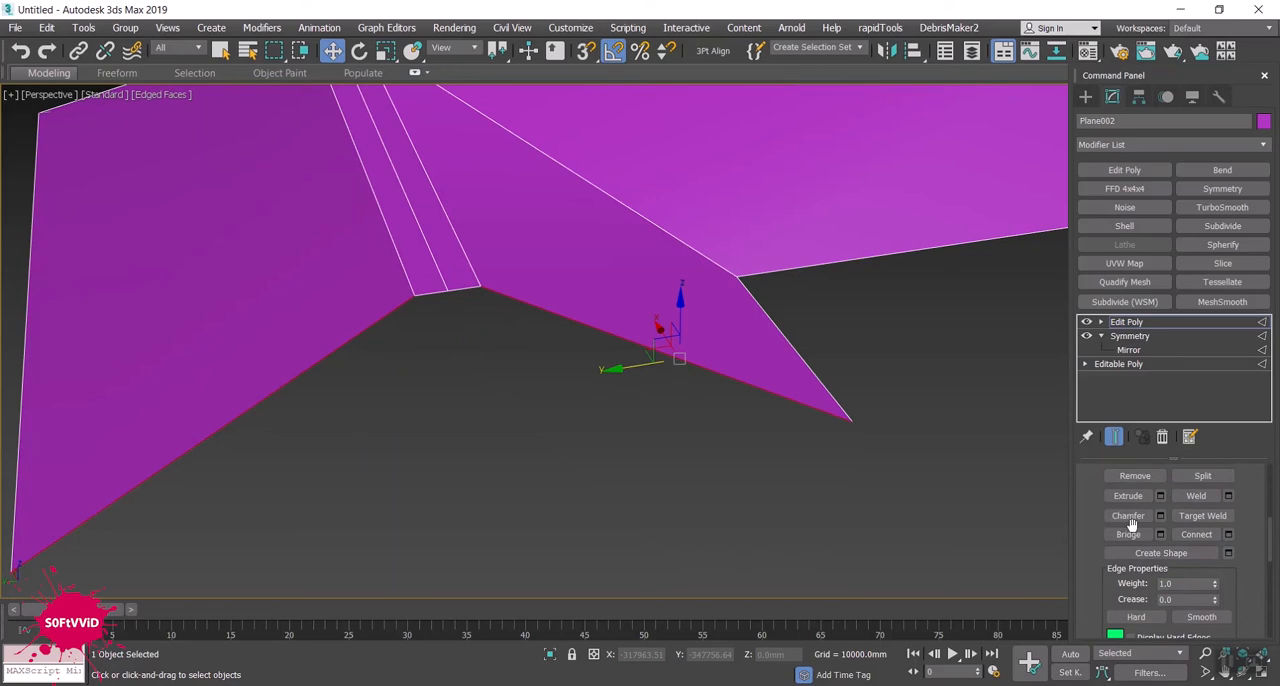
{"action": "left_click", "coordinate": [1128, 534]}
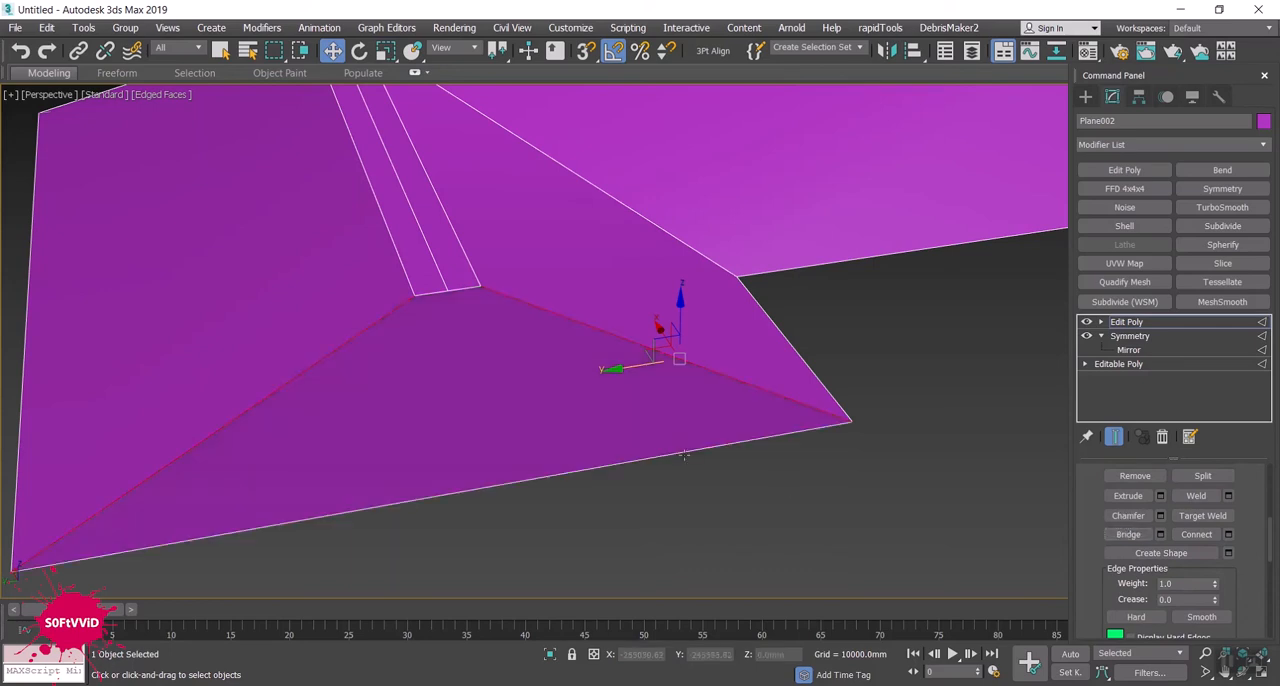
- Move the bottom edge of the short wing's gable face outward along X to form a sloping hip end
{"action": "scroll", "coordinate": [499, 507], "scroll_direction": "down", "scroll_amount": 10}
{"action": "middle_click_drag", "start_coordinate": [499, 507], "coordinate": [528, 457], "text": "alt"}
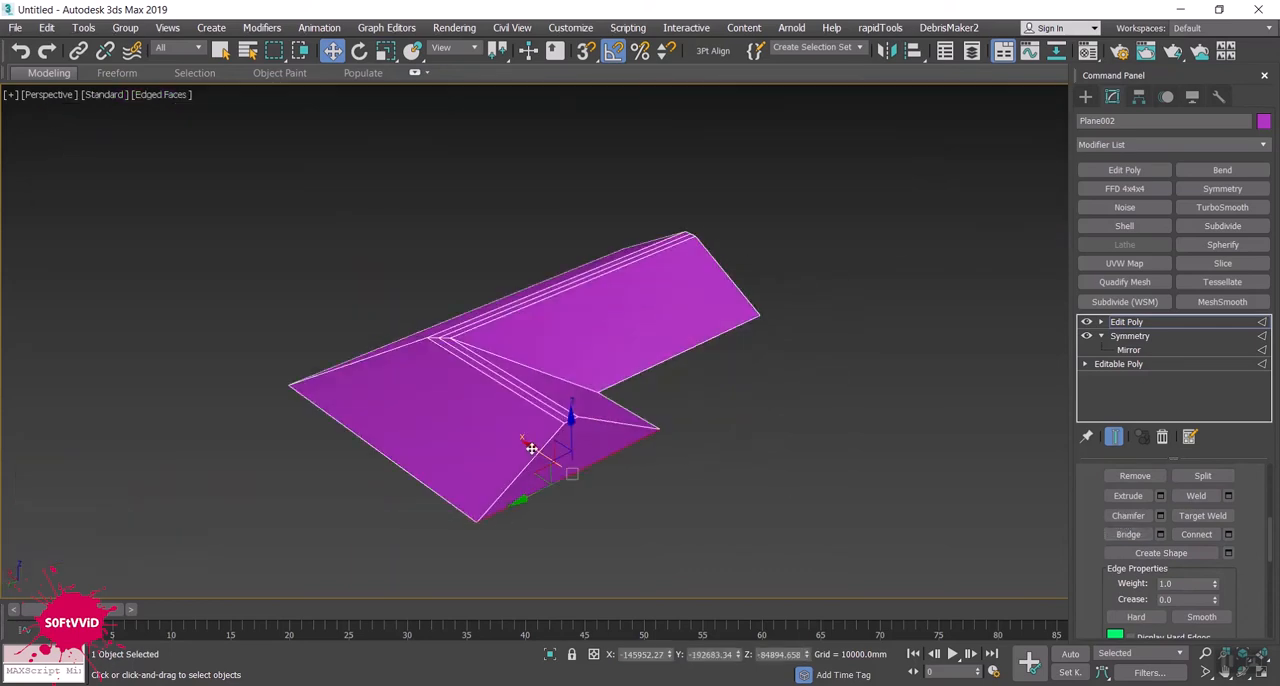
{"action": "left_click_drag", "start_coordinate": [542, 454], "coordinate": [584, 477]}
- Bridge the two sloped edges at the long wing's open gable to close that end
{"action": "middle_click_drag", "start_coordinate": [689, 478], "coordinate": [136, 277], "text": "alt"}
{"action": "left_click", "coordinate": [620, 343]}
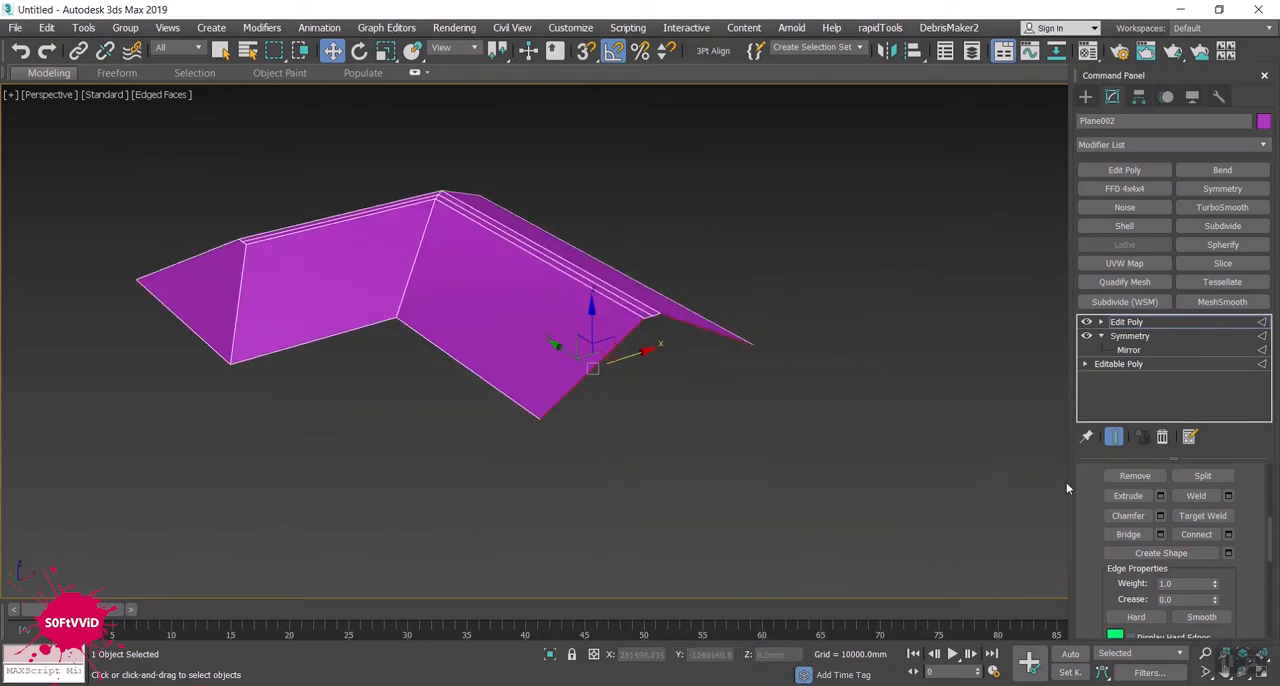
{"action": "left_click", "coordinate": [1128, 534]}
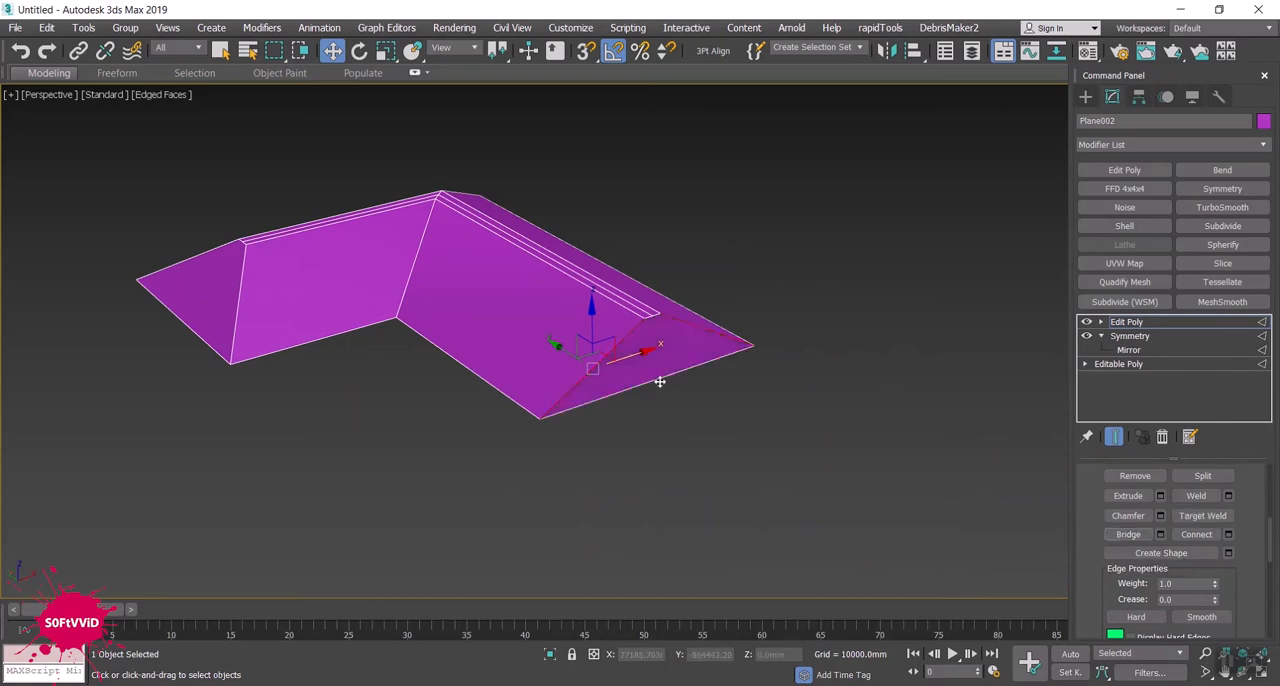
- Move the bottom edge of the long wing's gable face outward along Y to about -817,239 mm to form a hip
{"action": "left_click_drag", "start_coordinate": [649, 375], "coordinate": [677, 392]}
{"action": "middle_click_drag", "start_coordinate": [456, 434], "coordinate": [533, 454]}
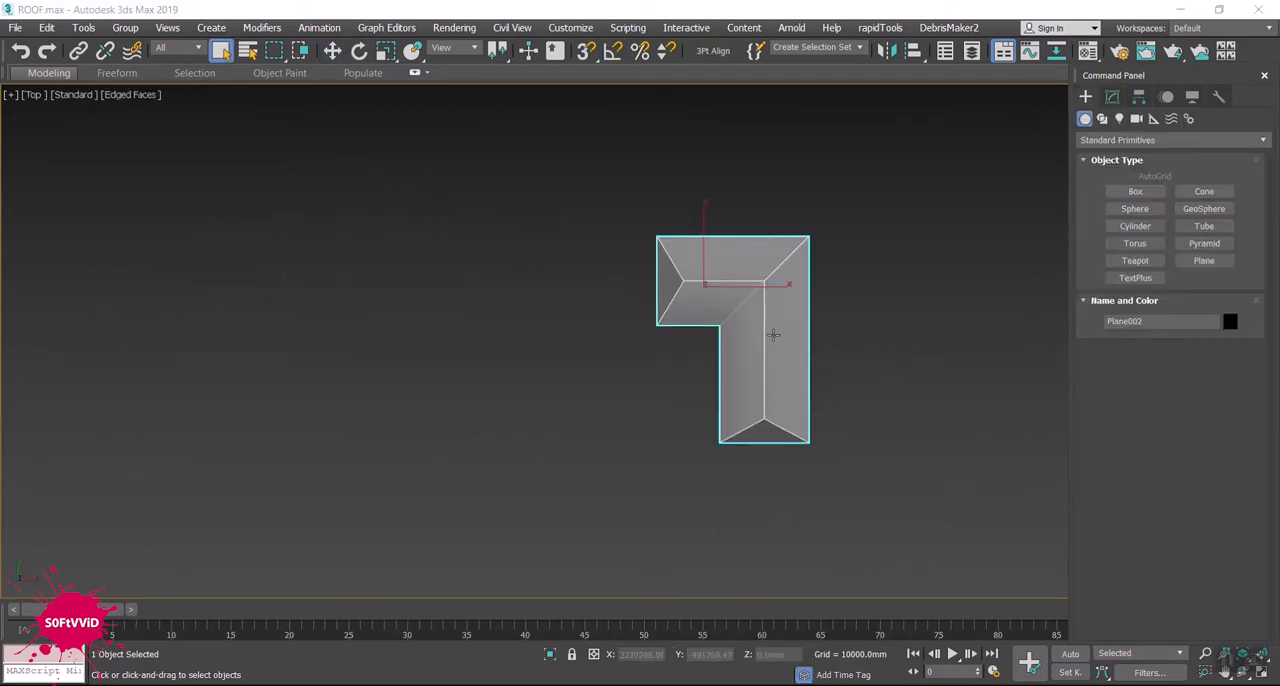
{"action": "scroll", "coordinate": [766, 334], "scroll_direction": "up", "scroll_amount": 3}
{"action": "scroll", "coordinate": [770, 334], "scroll_direction": "down", "scroll_amount": 3}
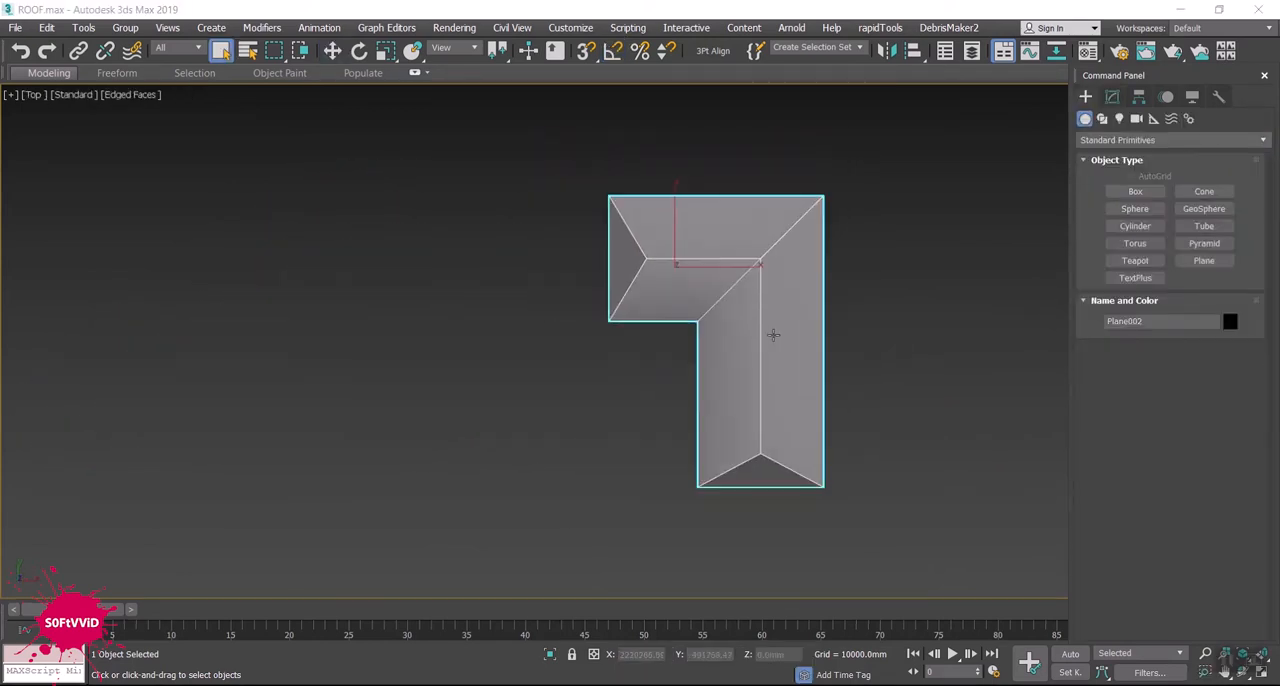
- Add a Symmetry modifier to the L-shaped hip roof in ROOF.max, mirroring it on the X axis
{"action": "middle_click_drag", "start_coordinate": [789, 343], "coordinate": [761, 292], "text": "alt"}
{"action": "scroll", "coordinate": [735, 346], "scroll_direction": "up", "scroll_amount": 2}
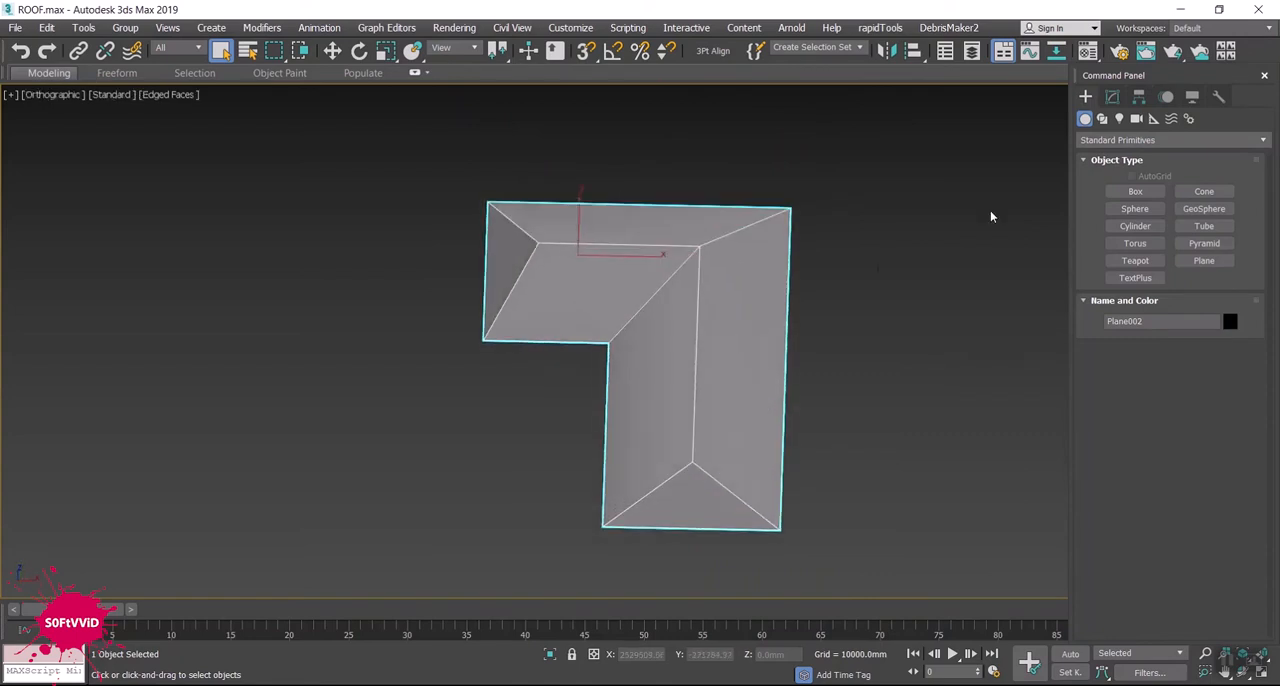
{"action": "left_click", "coordinate": [1116, 98]}
{"action": "key", "text": "2"}
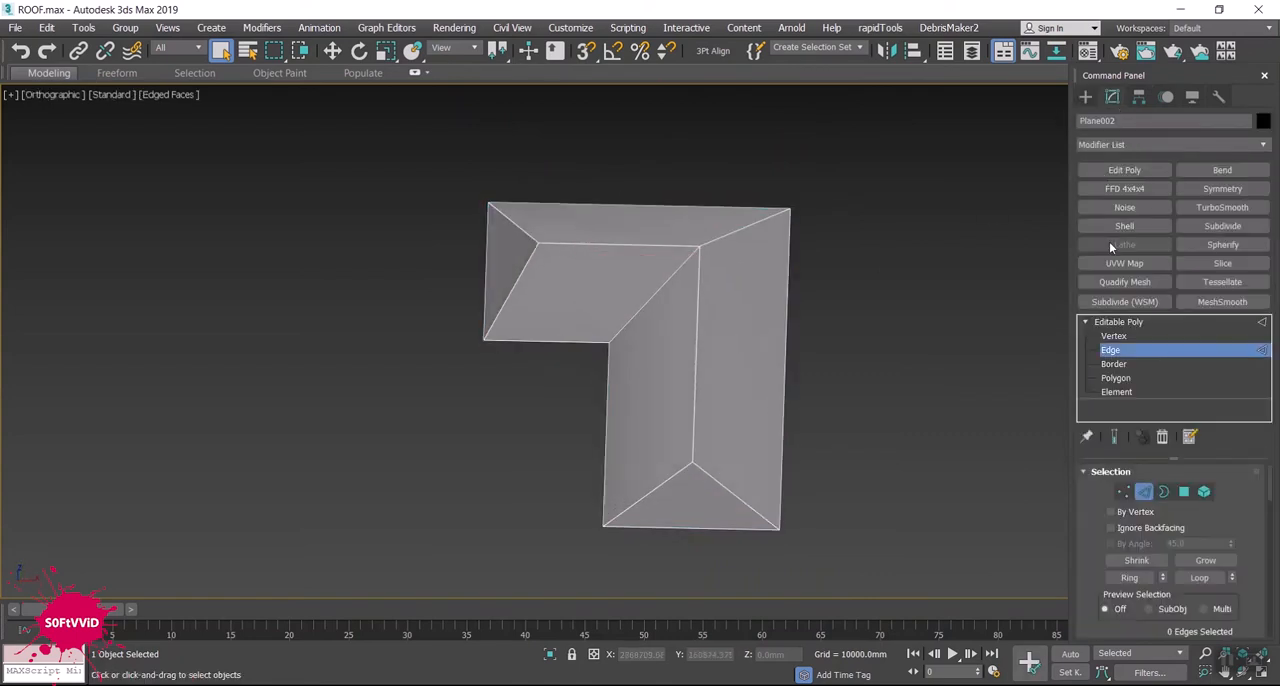
{"action": "left_click", "coordinate": [1085, 322]}
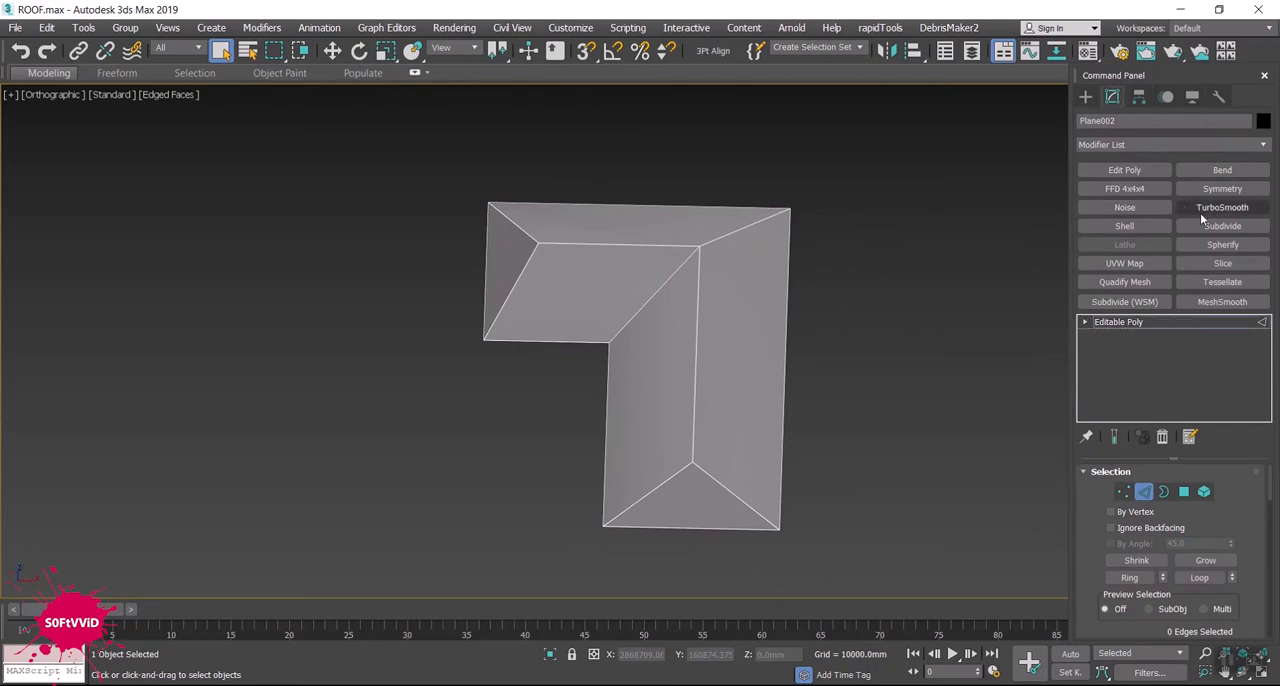
{"action": "left_click", "coordinate": [1209, 187]}
{"action": "scroll", "coordinate": [851, 278], "scroll_direction": "down", "scroll_amount": 3}
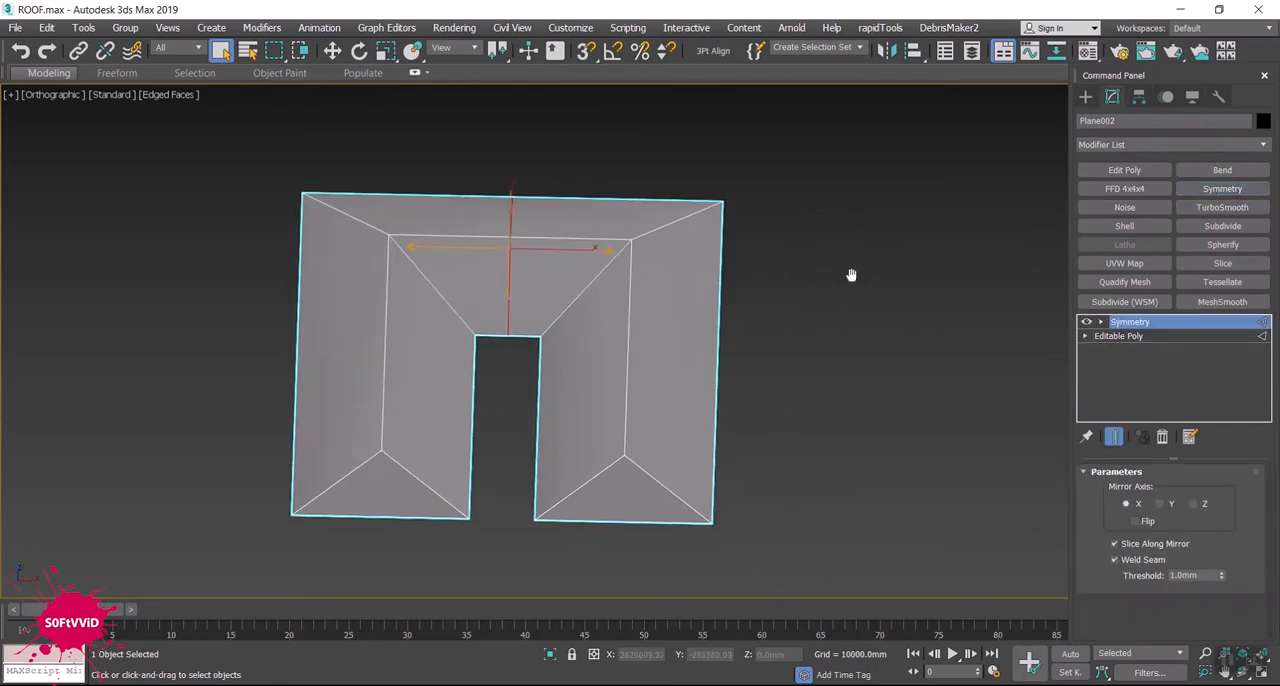
- Change the Symmetry mirror axis to Y and move its gizmo along Y to about -195,098 mm for a T-shaped roof
{"action": "left_click", "coordinate": [1101, 322]}
{"action": "left_click", "coordinate": [1129, 336]}
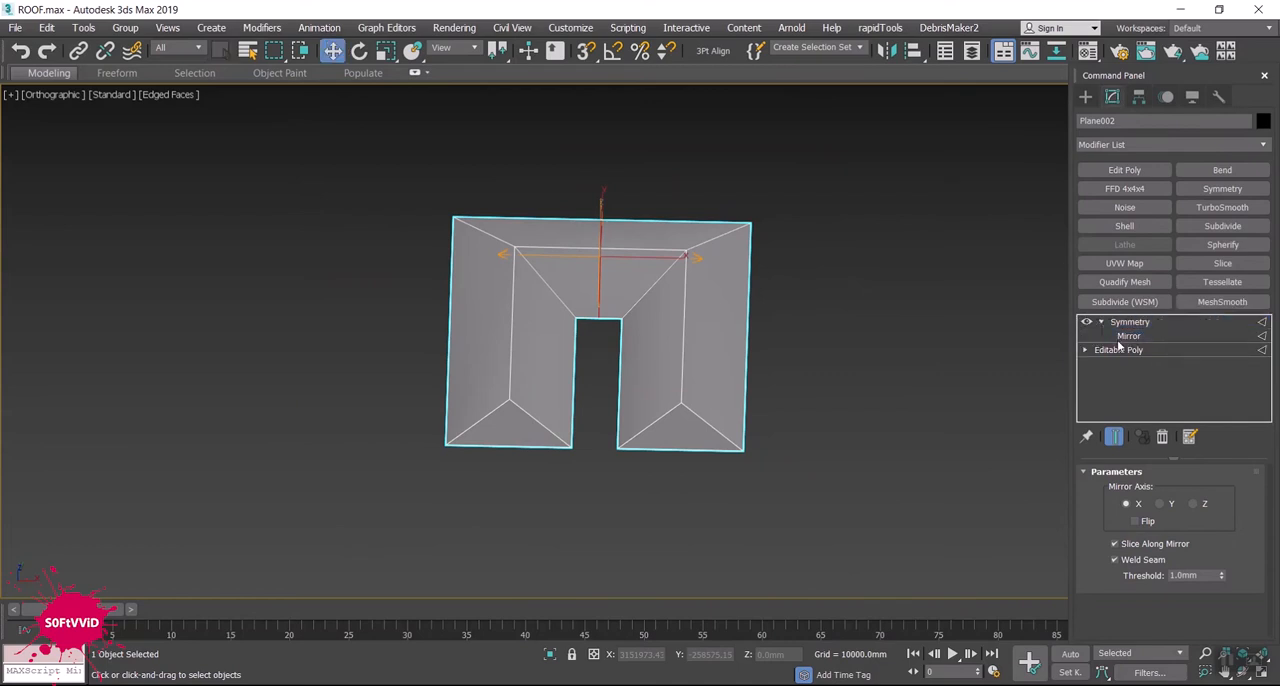
{"action": "left_click", "coordinate": [1160, 504]}
{"action": "middle_click_drag", "start_coordinate": [814, 328], "coordinate": [790, 376]}
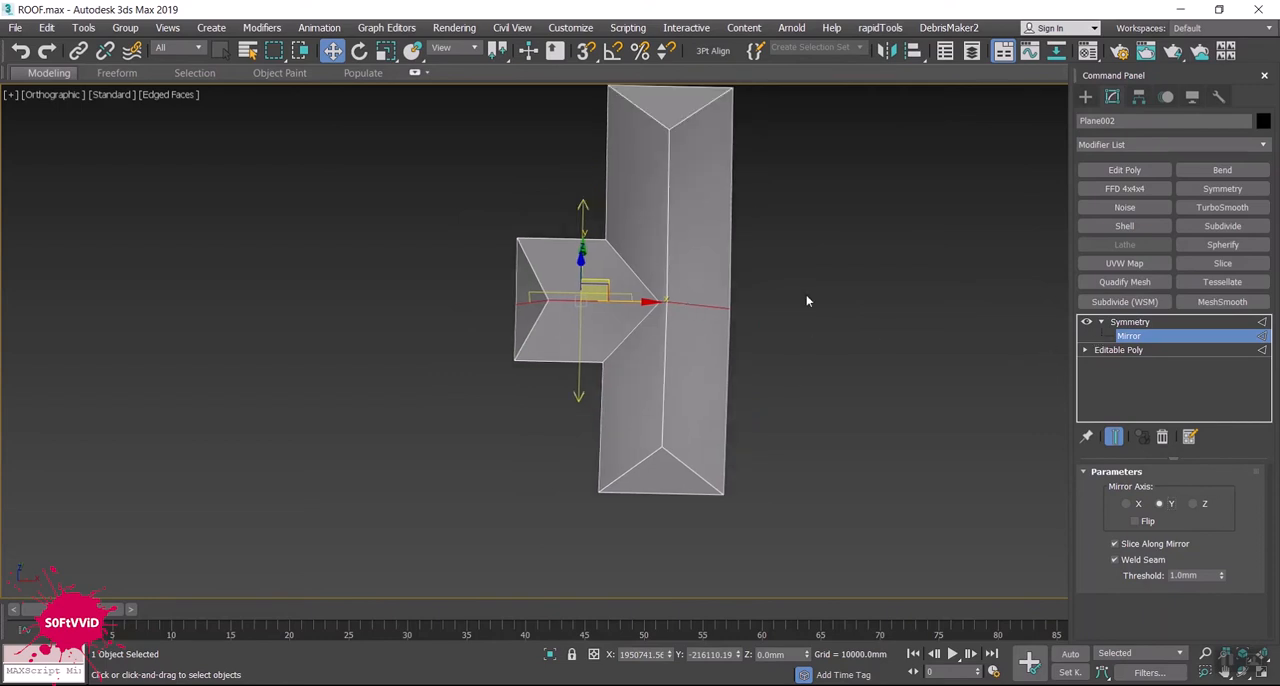
{"action": "left_click_drag", "start_coordinate": [586, 233], "coordinate": [581, 228]}
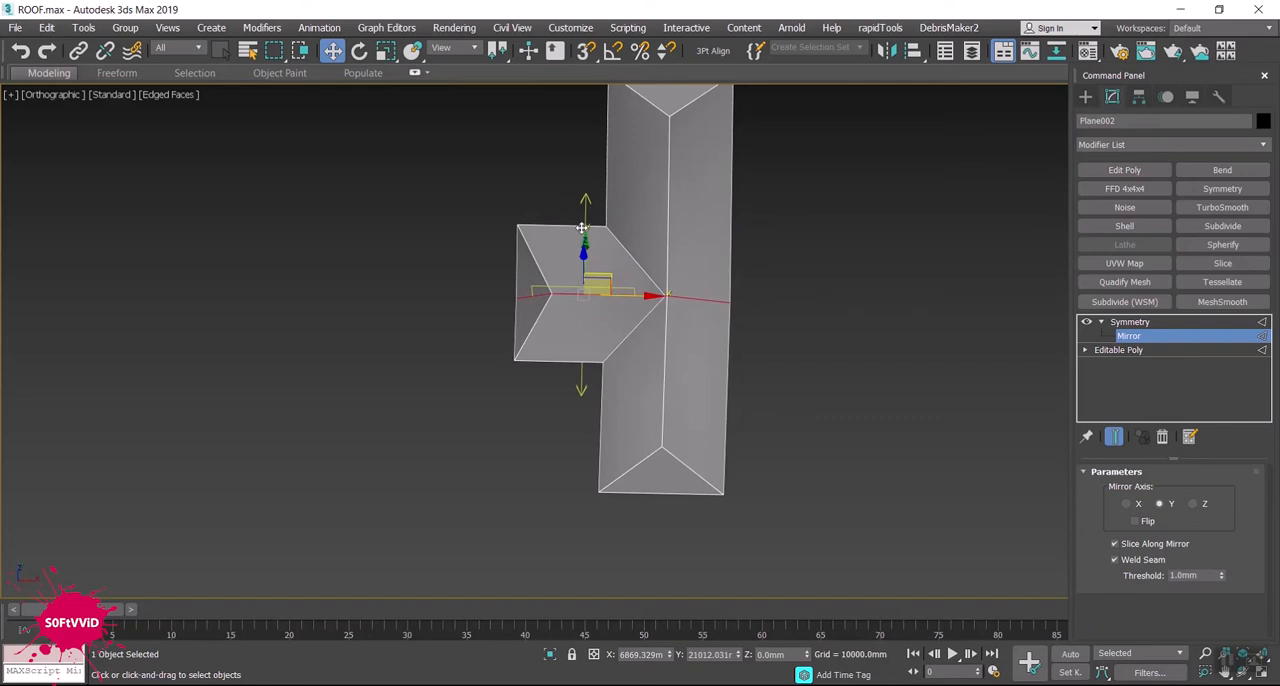
{"action": "scroll", "coordinate": [854, 296], "scroll_direction": "down", "scroll_amount": 2}
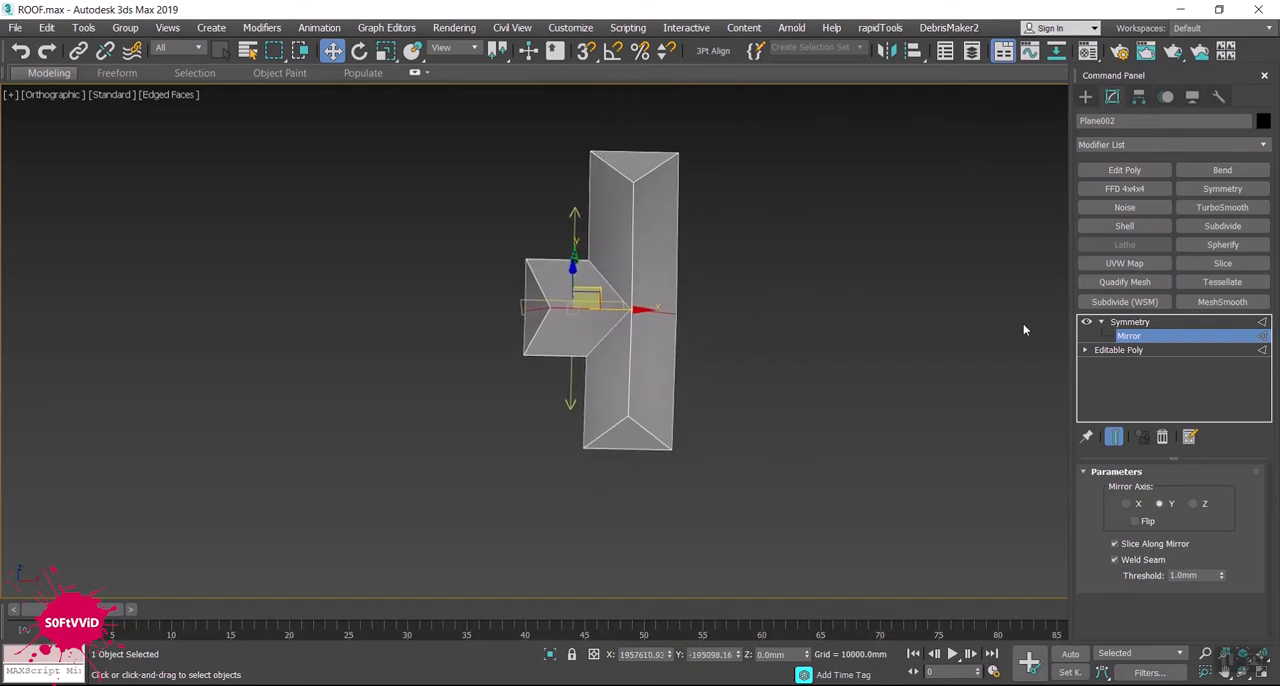
- Stack an Edit Poly and a second Symmetry modifier on the T-shaped roof, mirroring on X with Flip enabled
{"action": "left_click", "coordinate": [1105, 324]}
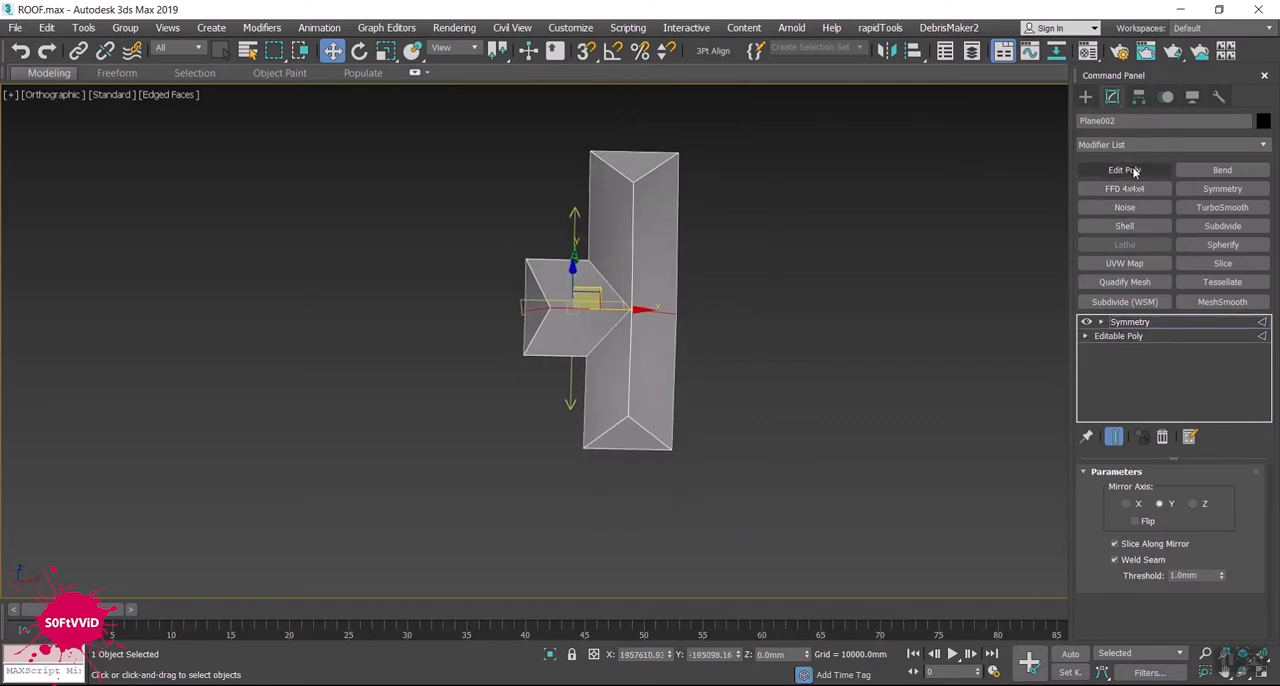
{"action": "left_click", "coordinate": [1222, 188]}
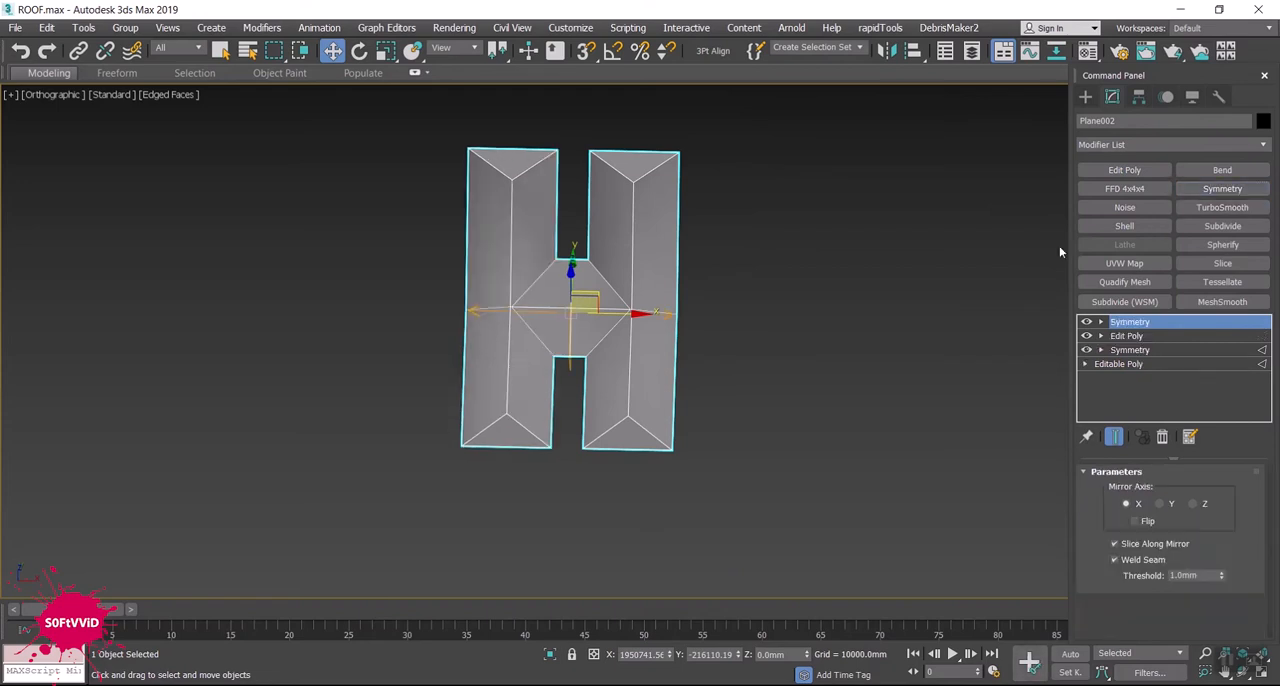
{"action": "left_click", "coordinate": [1134, 520]}
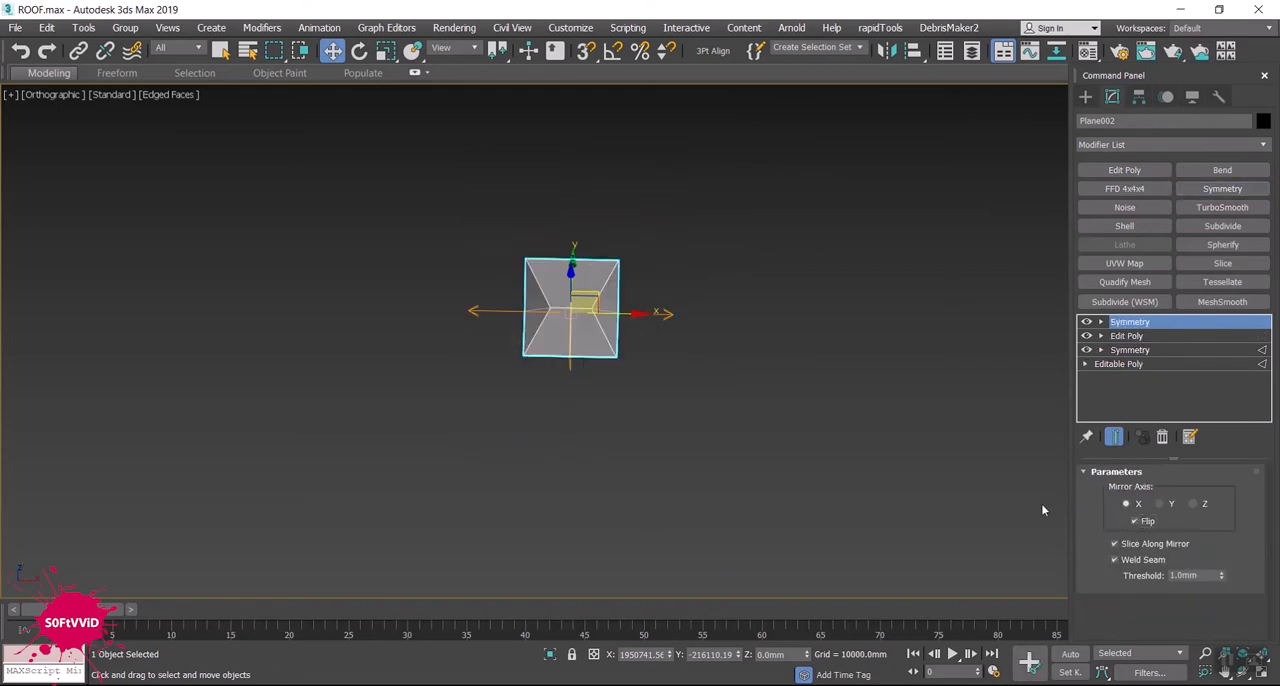
- Move the second Symmetry's mirror gizmo along X to about 2,178,712 mm to turn the roof into a cross shape
{"action": "left_click", "coordinate": [1101, 322]}
{"action": "left_click", "coordinate": [1124, 336]}
{"action": "left_click_drag", "start_coordinate": [630, 311], "coordinate": [689, 319]}
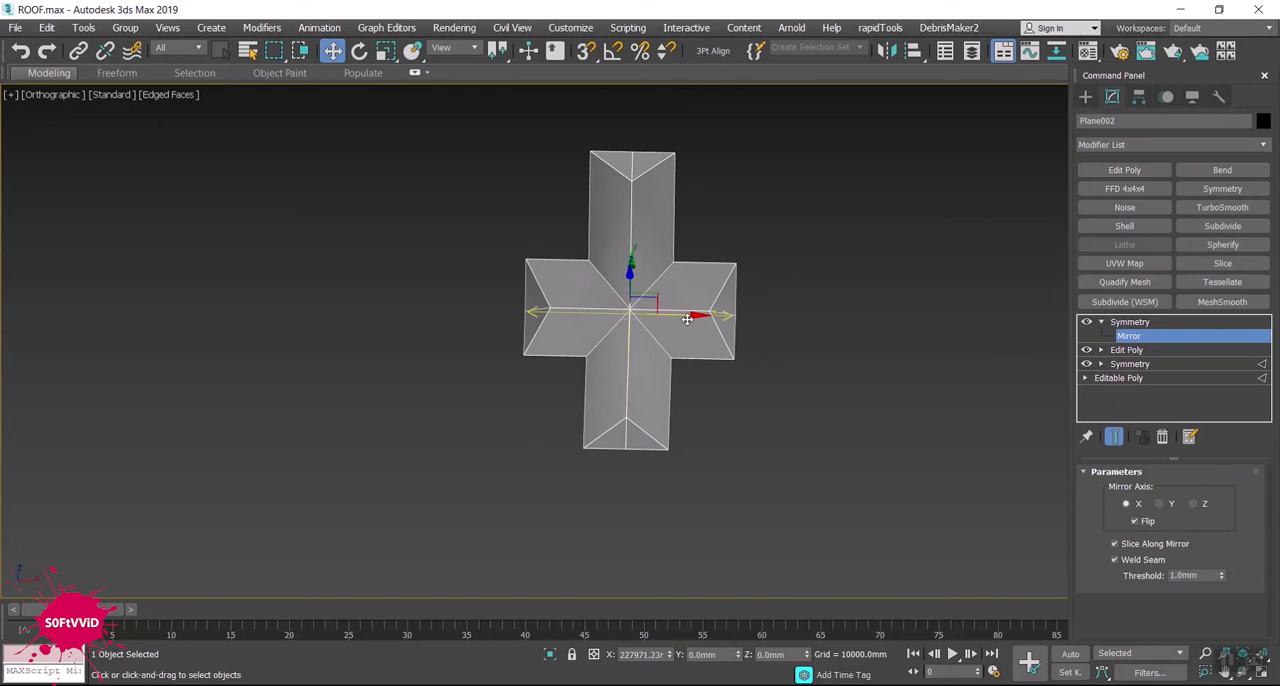
{"action": "middle_click_drag", "start_coordinate": [680, 371], "coordinate": [875, 317], "text": "alt"}
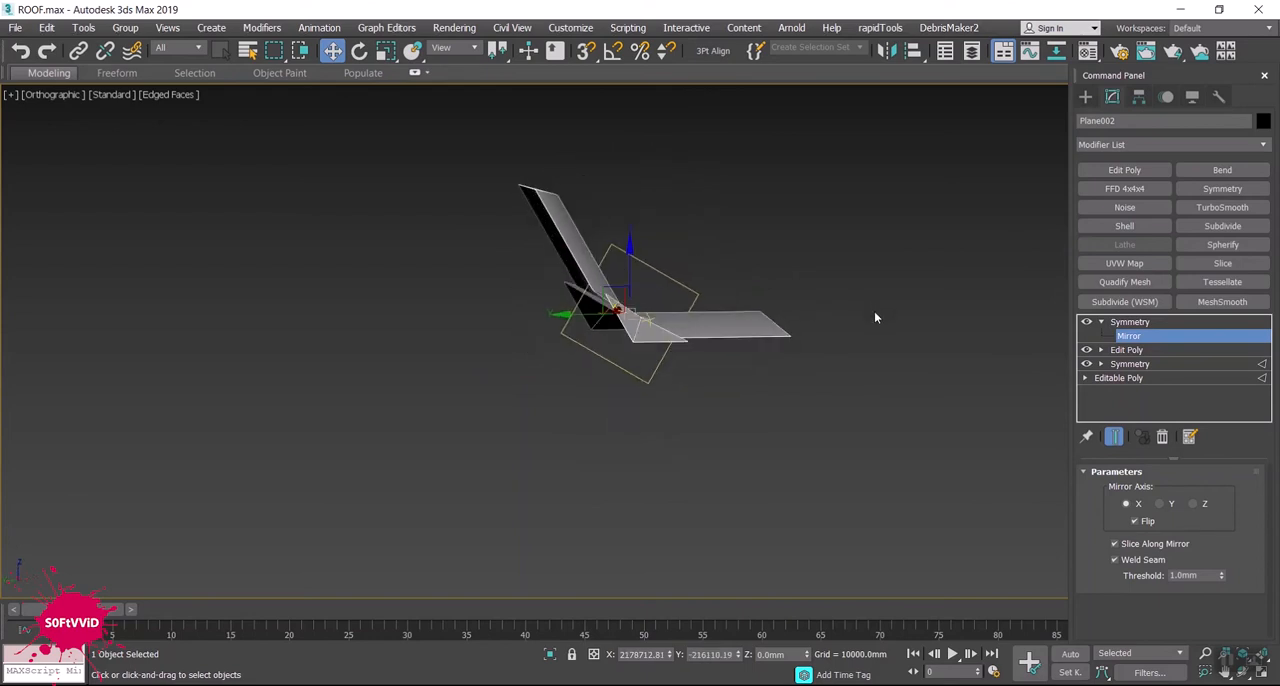
- Try the second Symmetry's mirror axis on Y and Z, moving its gizmo to about X 2,432,038 mm, Y -1,153,091 mm
{"action": "middle_click_drag", "start_coordinate": [907, 380], "coordinate": [1009, 432], "text": "alt"}
{"action": "left_click", "coordinate": [1172, 505]}
{"action": "left_click", "coordinate": [1201, 505]}
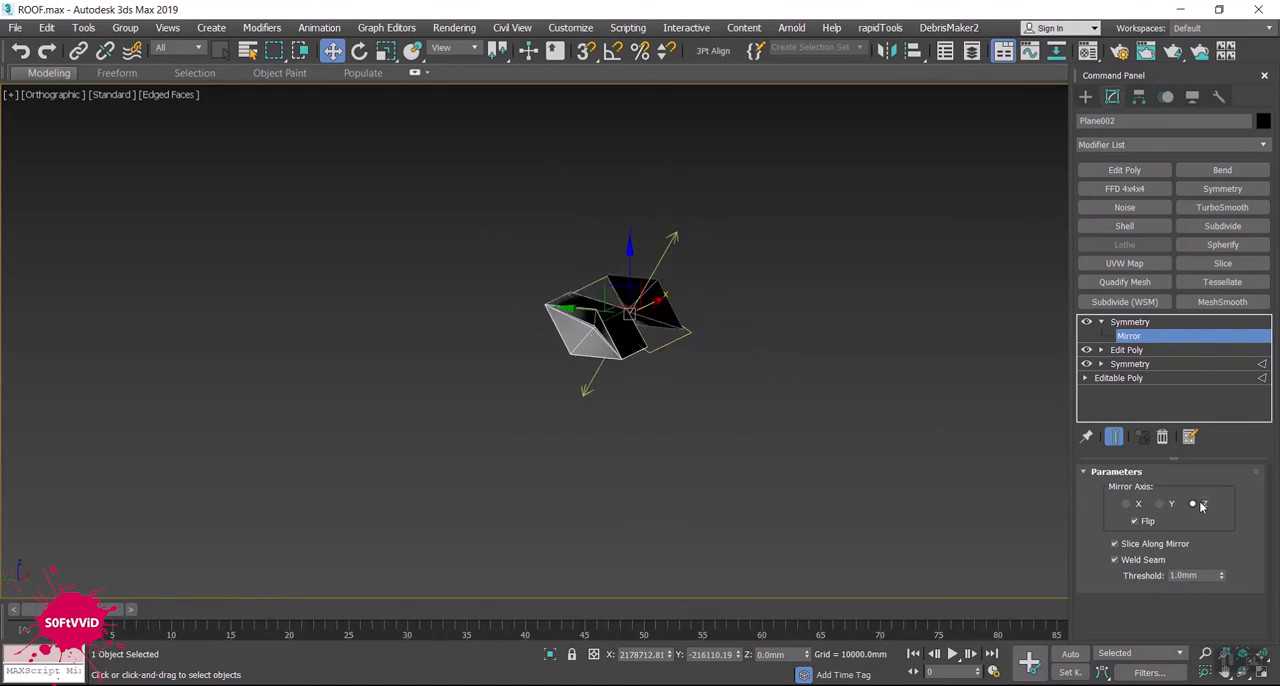
{"action": "middle_click_drag", "start_coordinate": [903, 378], "coordinate": [838, 368], "text": "alt"}
{"action": "left_click_drag", "start_coordinate": [683, 303], "coordinate": [811, 407]}
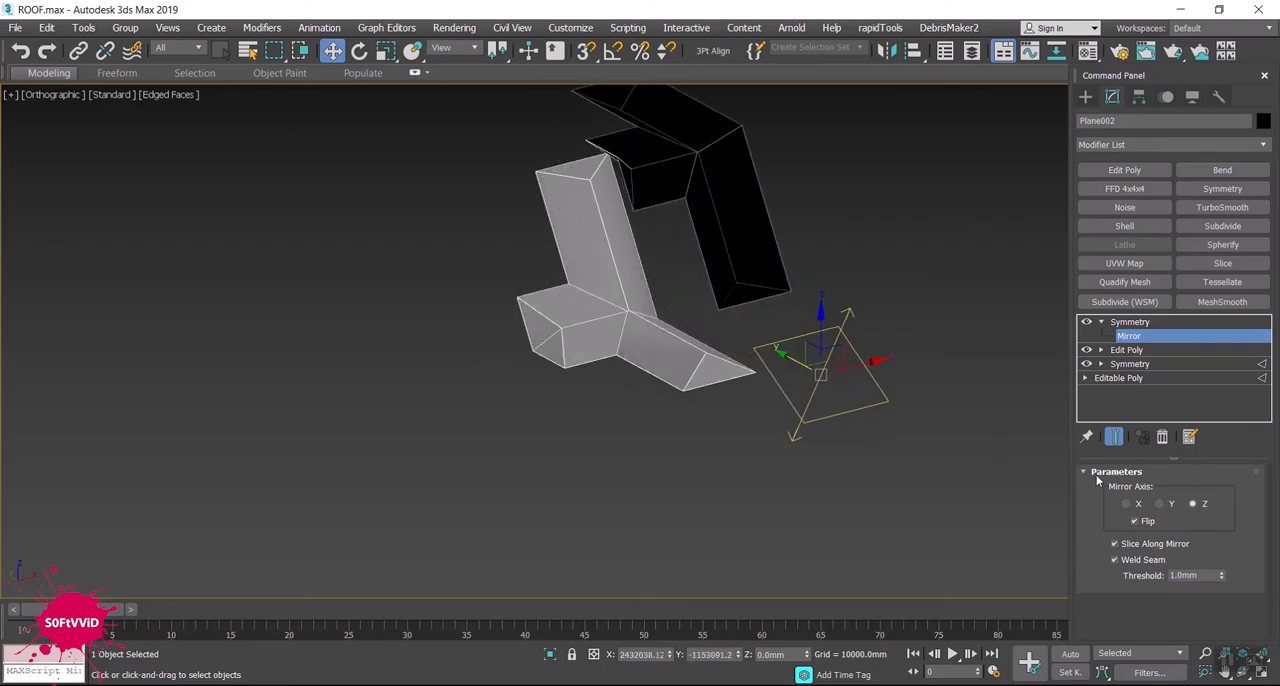
- Remove both Symmetry modifiers and the Edit Poly from the stack, leaving the L-shaped Editable Poly roof
{"action": "left_click", "coordinate": [1101, 322]}
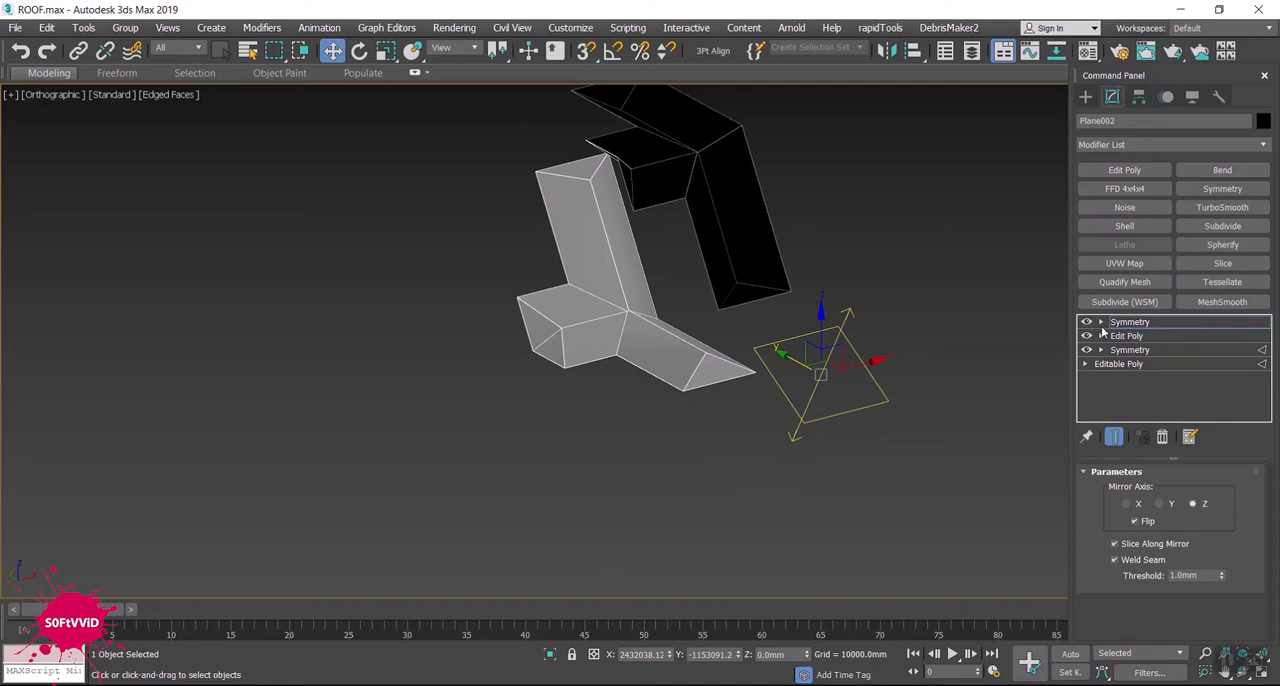
{"action": "left_click", "coordinate": [1162, 438]}
{"action": "left_click", "coordinate": [1162, 438]}
{"action": "middle_click_drag", "start_coordinate": [827, 334], "coordinate": [833, 277]}
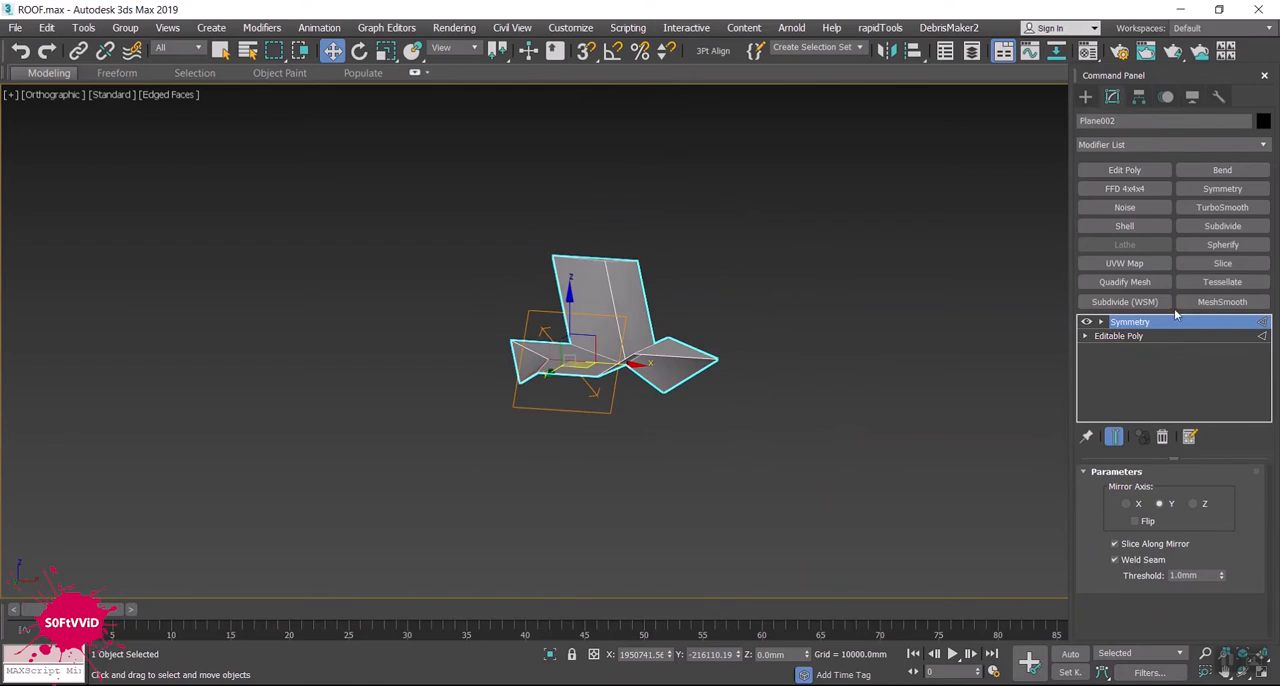
{"action": "left_click", "coordinate": [1086, 322]}
{"action": "middle_click_drag", "start_coordinate": [830, 345], "coordinate": [795, 430], "text": "alt"}
{"action": "left_click", "coordinate": [1162, 437]}
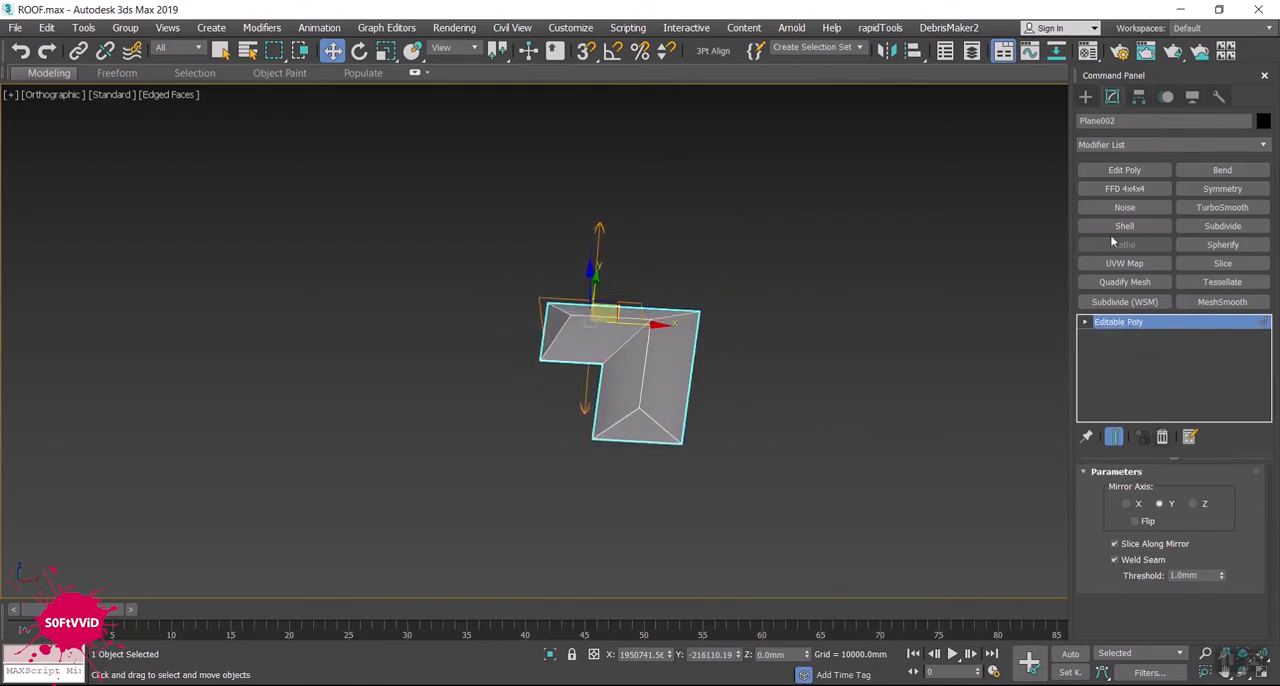
- Add a fresh Symmetry modifier to the L-shaped roof with the mirror axis set to Y
{"action": "left_click", "coordinate": [1193, 187]}
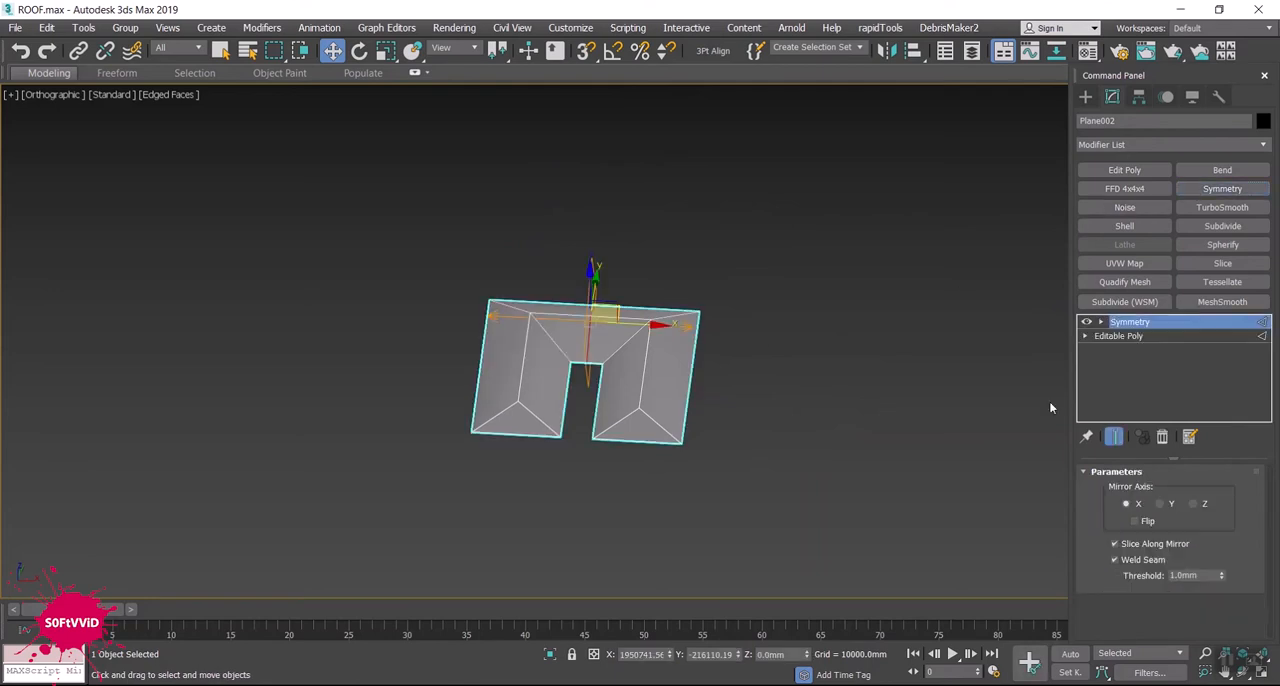
{"action": "left_click", "coordinate": [1162, 503]}
{"action": "middle_click_drag", "start_coordinate": [736, 379], "coordinate": [811, 374], "text": "alt"}
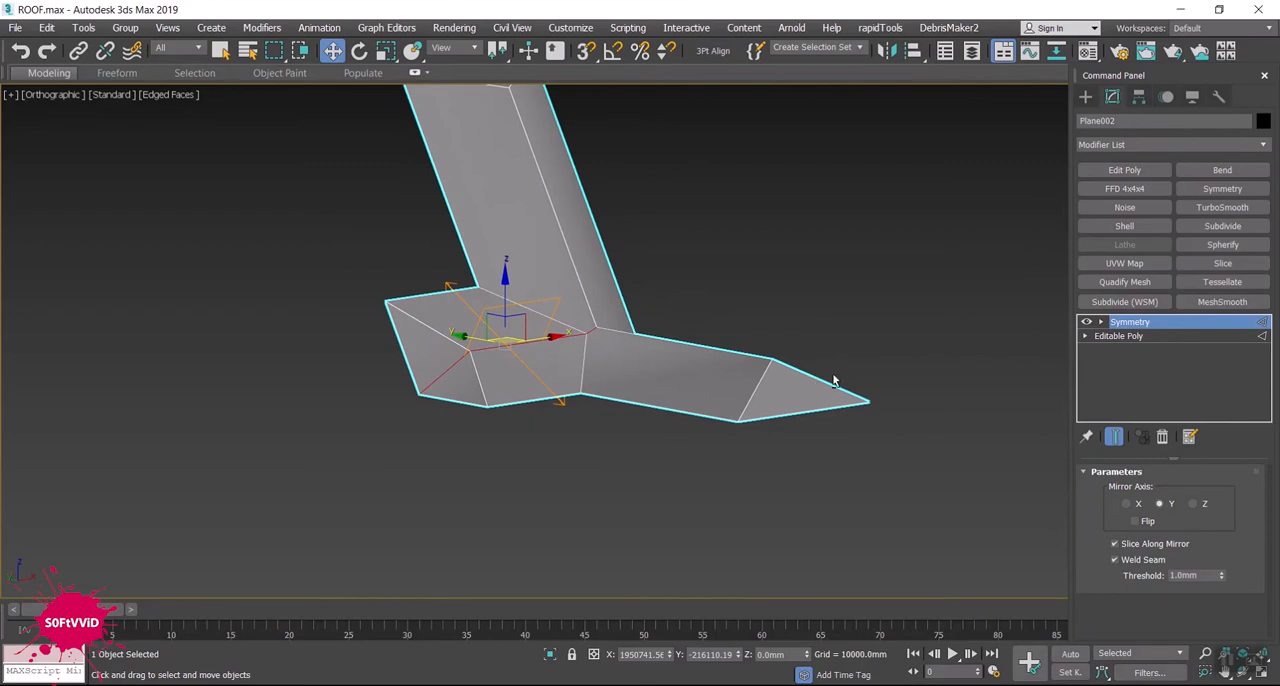
{"action": "middle_click_drag", "start_coordinate": [891, 362], "coordinate": [763, 231], "text": "alt"}
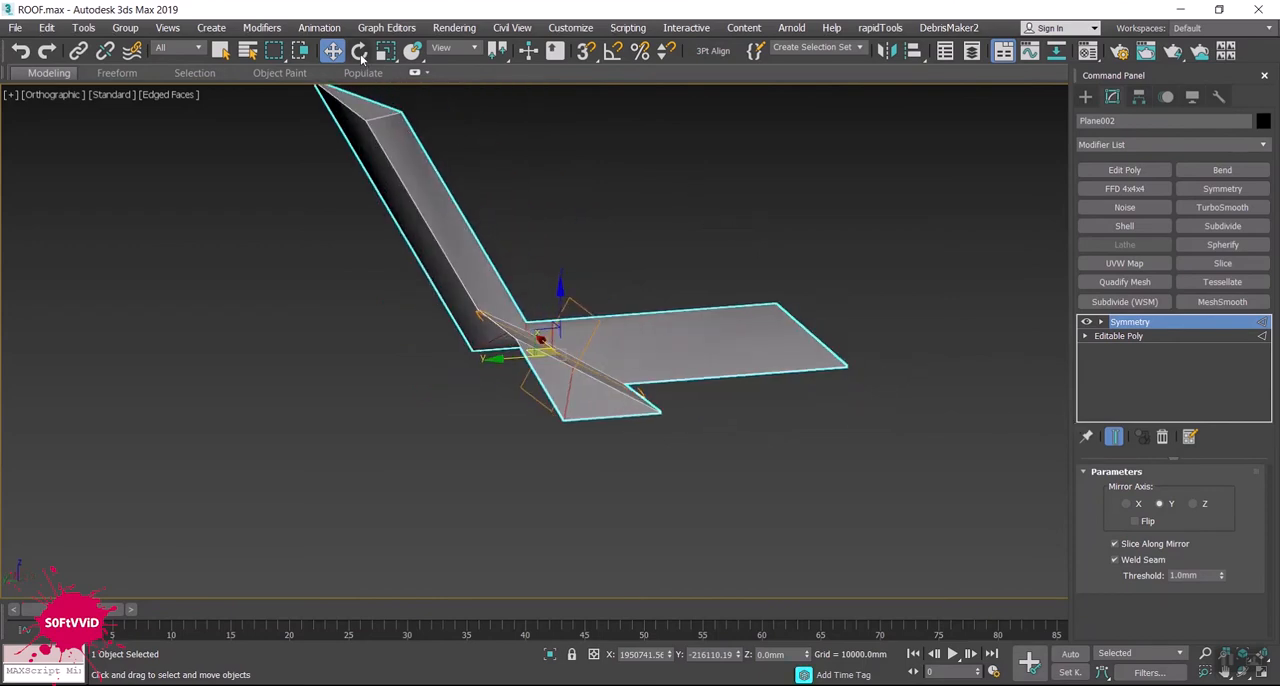
- Rotate the Symmetry's Mirror gizmo about the X axis by about -30.6 degrees to lay the mirrored wing flat
{"action": "key", "text": "e"}
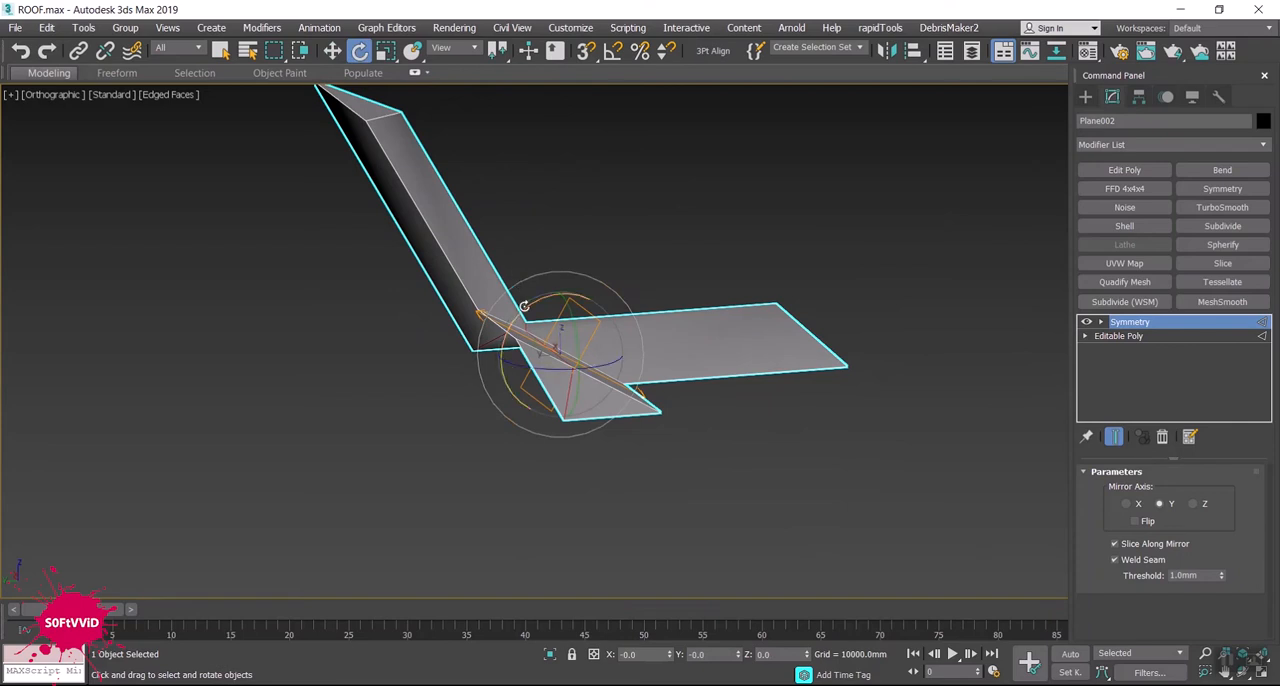
{"action": "left_click_drag", "start_coordinate": [525, 307], "coordinate": [514, 316]}
{"action": "key", "text": "ctrl+z"}
{"action": "left_click", "coordinate": [1100, 322]}
{"action": "left_click", "coordinate": [1128, 336]}
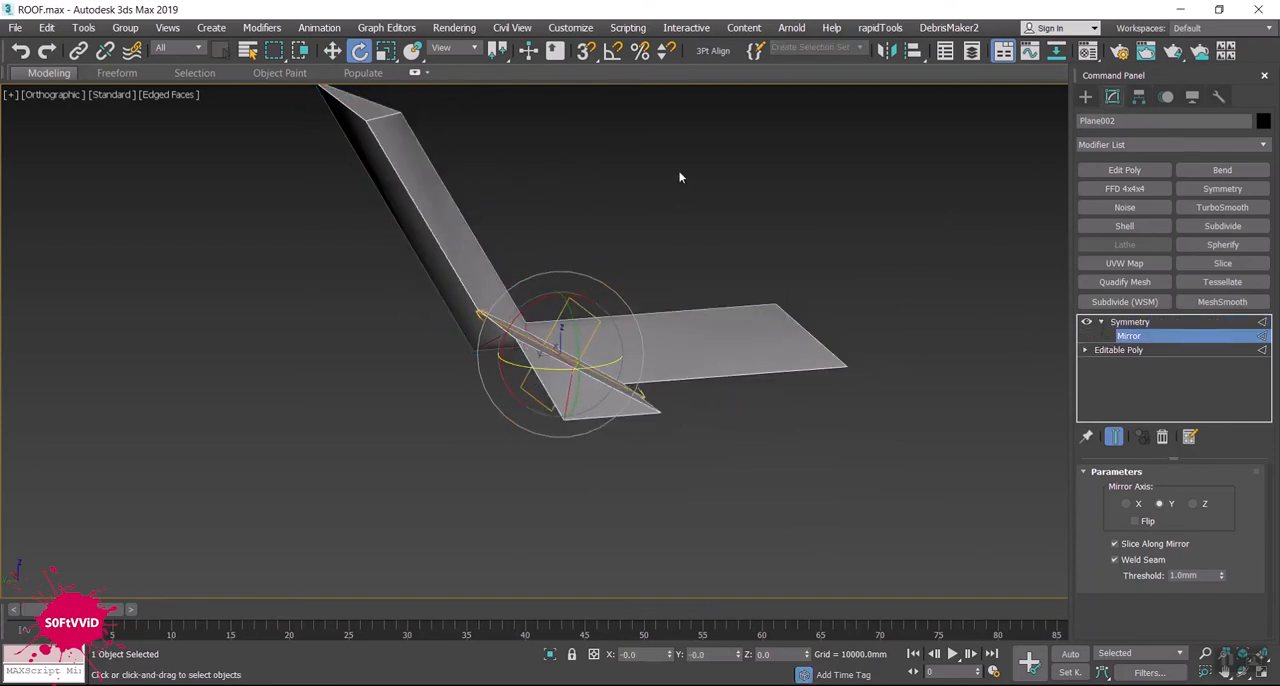
{"action": "left_click", "coordinate": [613, 50]}
{"action": "left_click_drag", "start_coordinate": [529, 296], "coordinate": [530, 296]}
{"action": "left_click", "coordinate": [613, 50]}
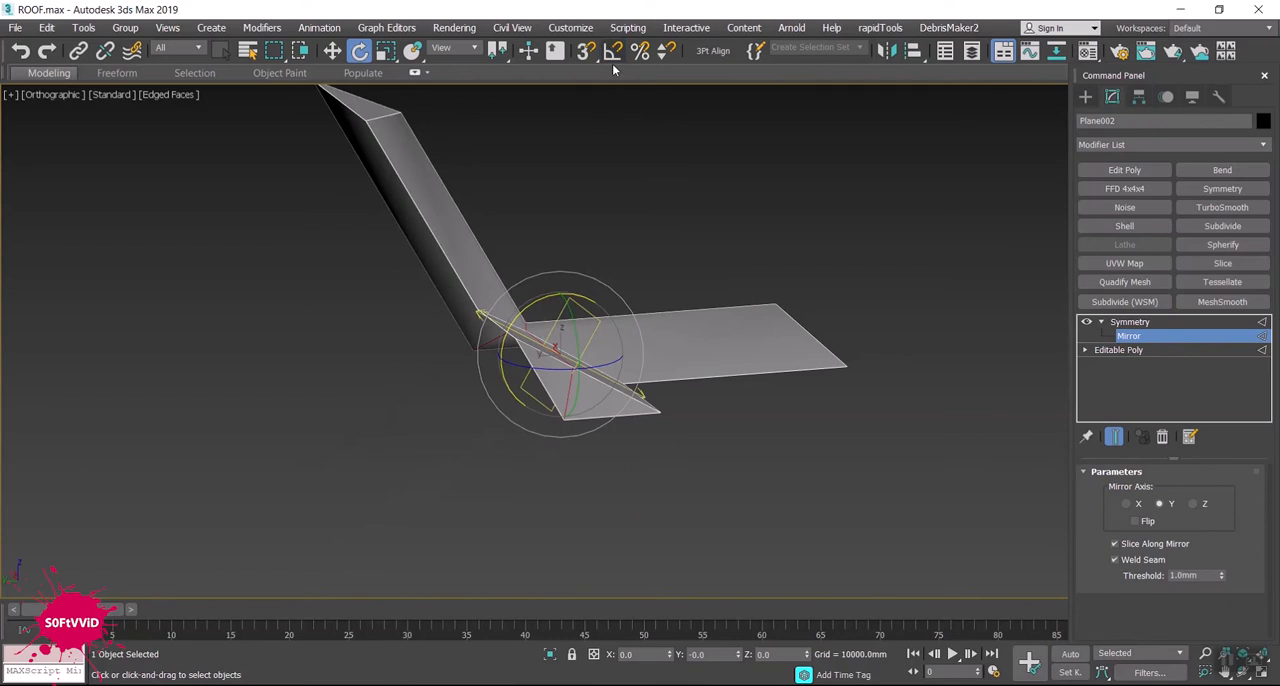
{"action": "left_click_drag", "start_coordinate": [521, 309], "coordinate": [497, 346]}
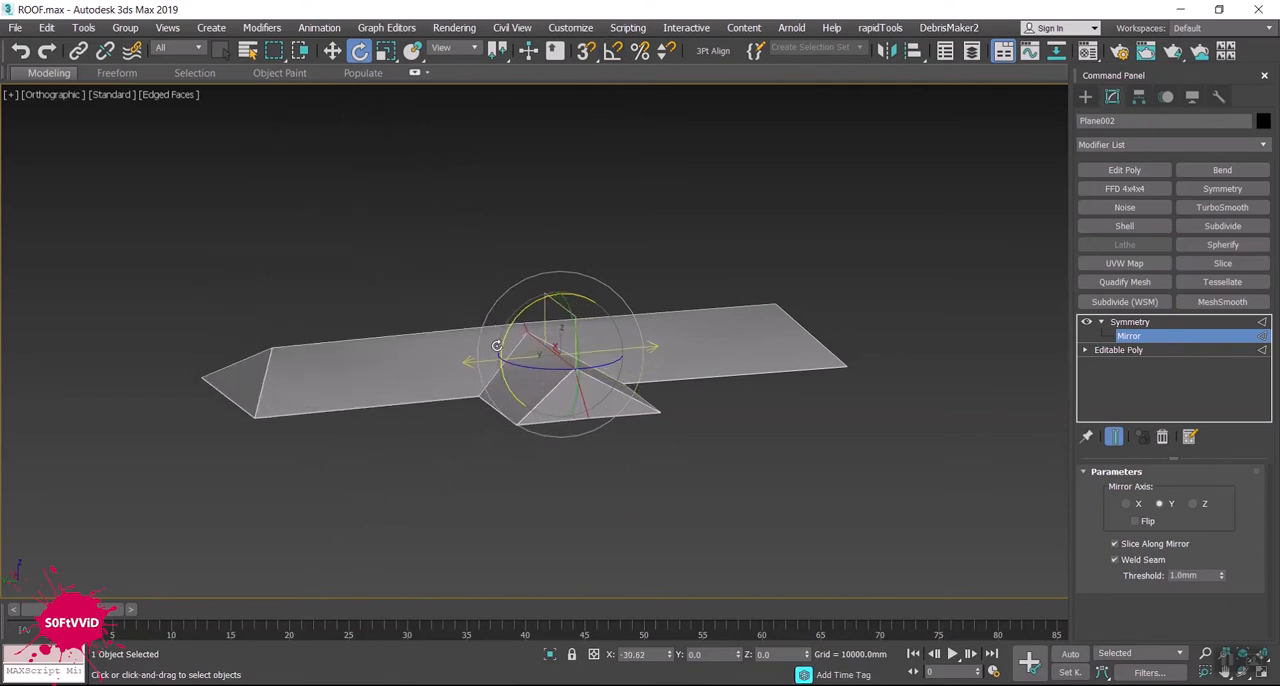
- Fine-tune the Mirror gizmo's rotation in the Left view to bring the mirrored wing closer to level
{"action": "key", "text": "f"}
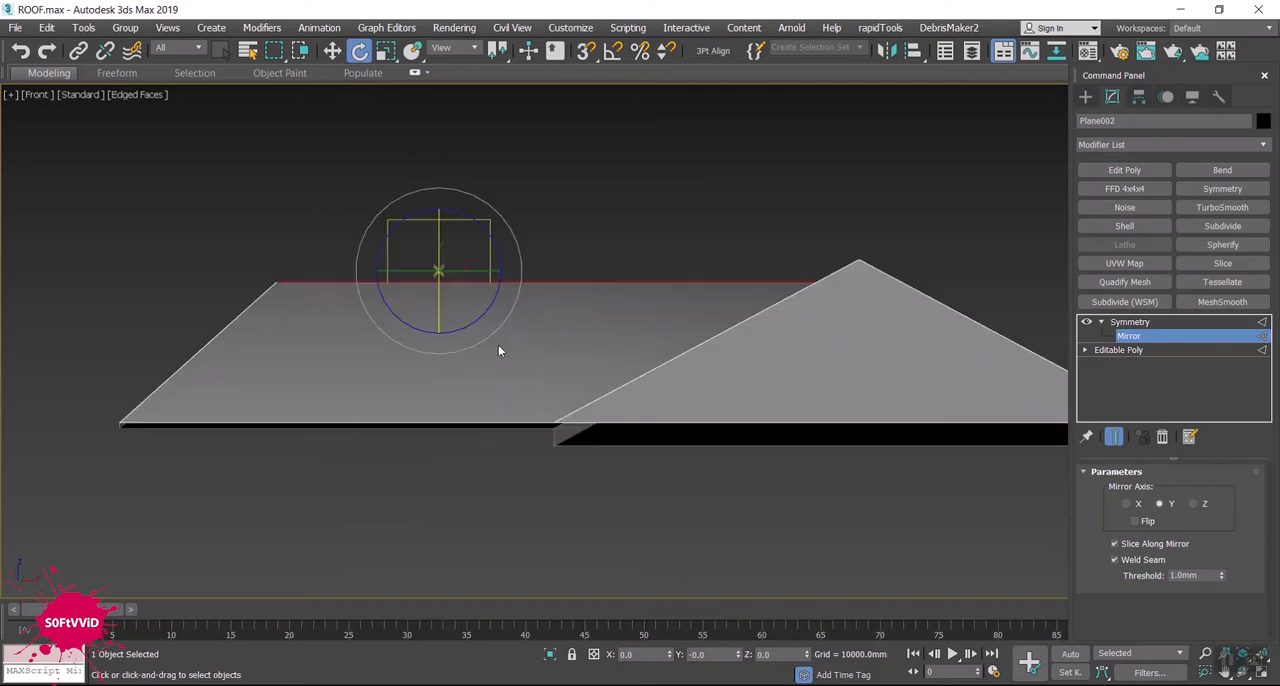
{"action": "scroll", "coordinate": [501, 347], "scroll_direction": "down", "scroll_amount": 3}
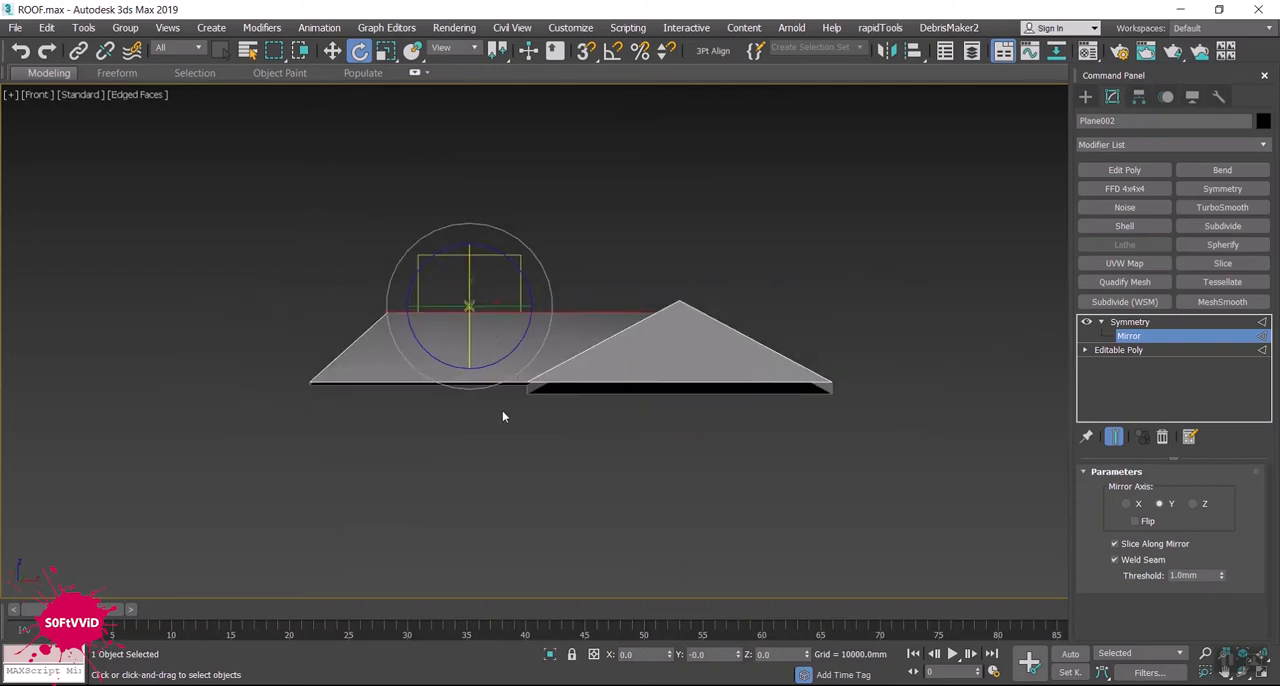
{"action": "key", "text": "l"}
{"action": "scroll", "coordinate": [497, 400], "scroll_direction": "down", "scroll_amount": 4}
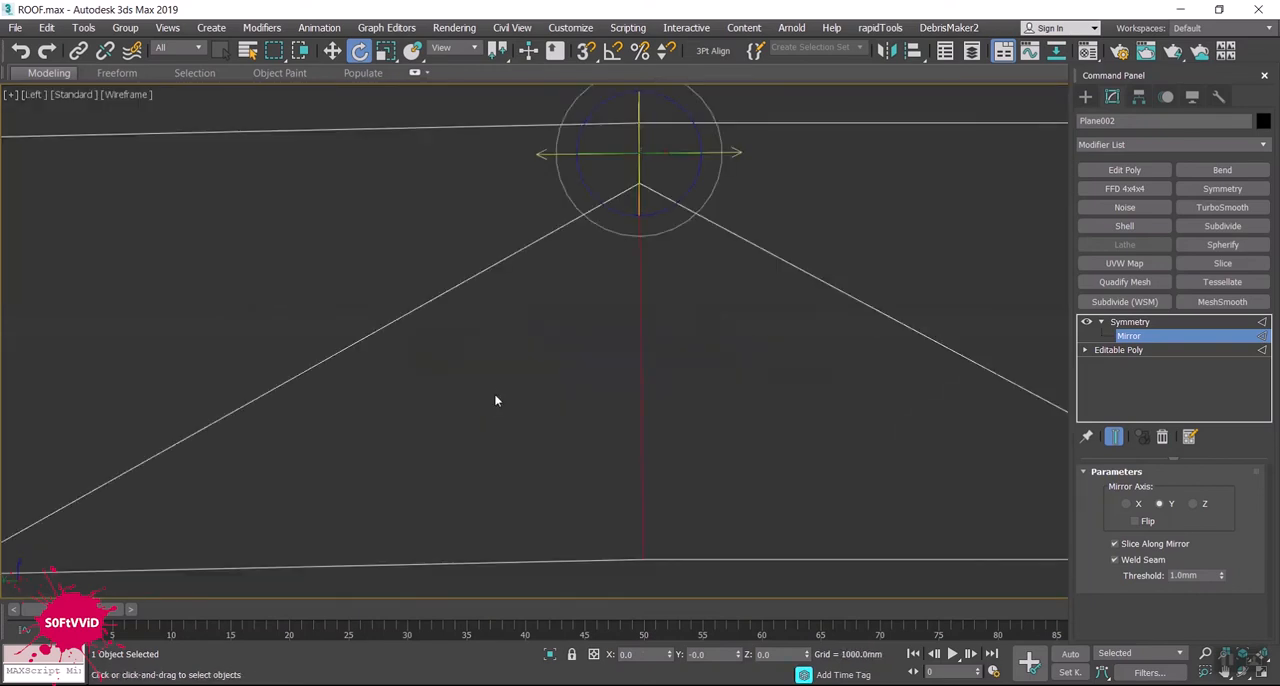
{"action": "scroll", "coordinate": [503, 374], "scroll_direction": "down", "scroll_amount": 2}
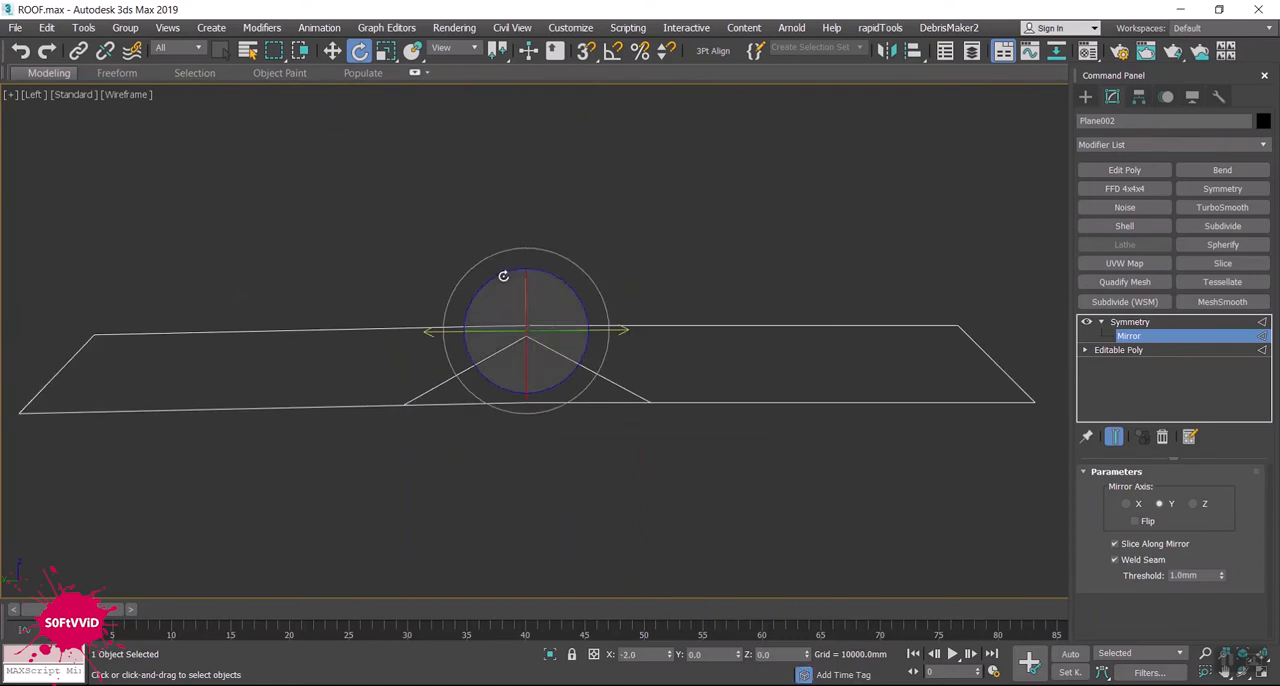
{"action": "left_click_drag", "start_coordinate": [498, 275], "coordinate": [499, 278]}
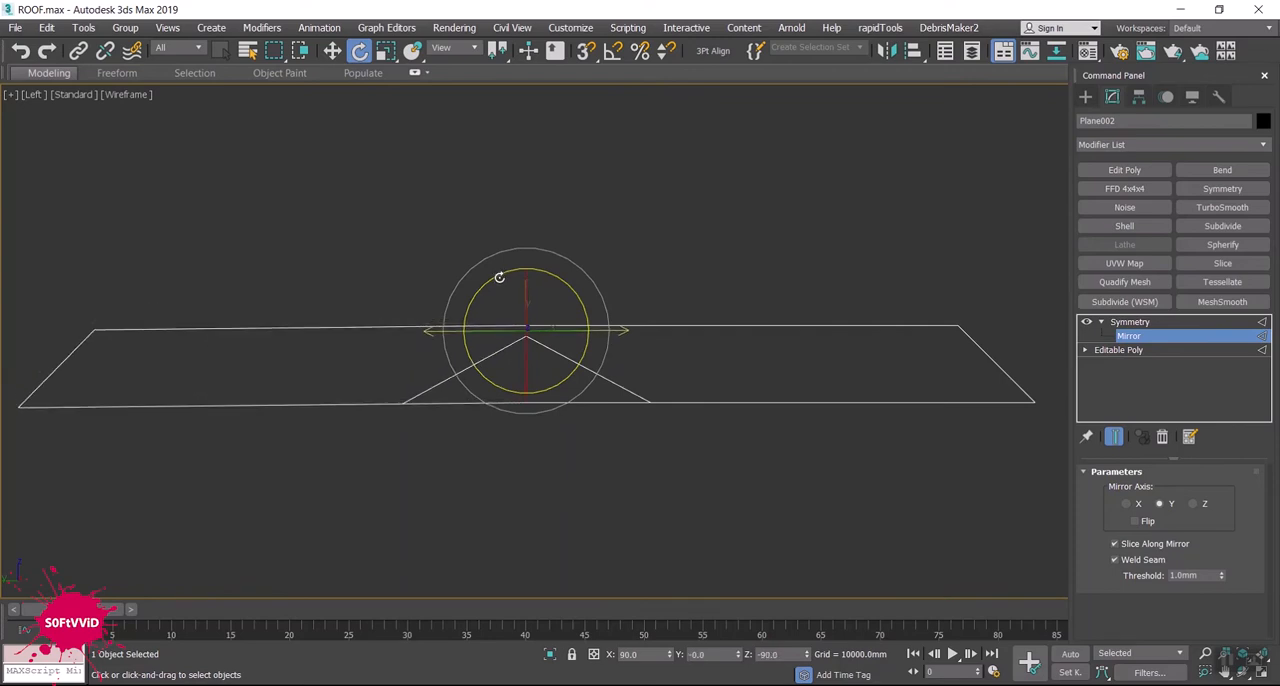
- Examine the roof's side profile in the Left view to compare how level the two wings are
{"action": "scroll", "coordinate": [342, 330], "scroll_direction": "up", "scroll_amount": 5}
{"action": "scroll", "coordinate": [450, 327], "scroll_direction": "down", "scroll_amount": 3}
{"action": "scroll", "coordinate": [585, 325], "scroll_direction": "down", "scroll_amount": 5}
{"action": "scroll", "coordinate": [576, 316], "scroll_direction": "down", "scroll_amount": 2}
{"action": "middle_click_drag", "start_coordinate": [576, 316], "coordinate": [546, 358]}
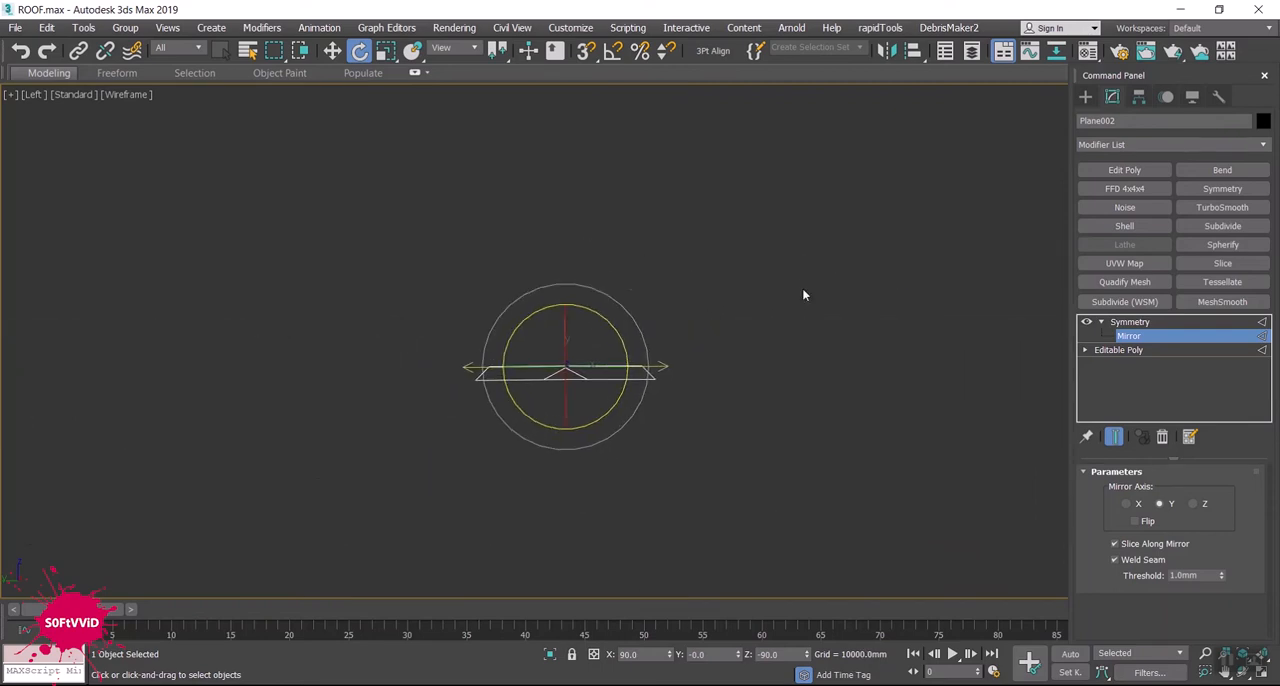
{"action": "scroll", "coordinate": [752, 250], "scroll_direction": "down", "scroll_amount": 8}
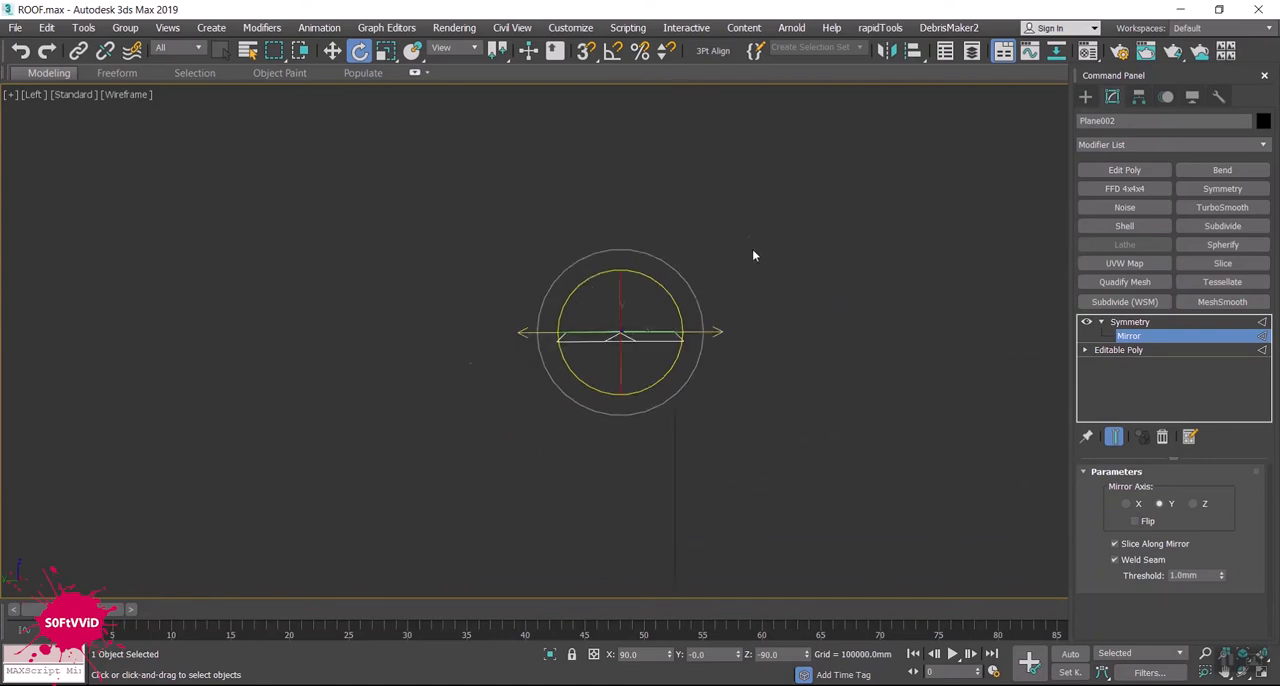
{"action": "scroll", "coordinate": [752, 239], "scroll_direction": "up", "scroll_amount": 5}
{"action": "scroll", "coordinate": [680, 274], "scroll_direction": "up", "scroll_amount": 5}
{"action": "scroll", "coordinate": [640, 250], "scroll_direction": "down", "scroll_amount": 4}
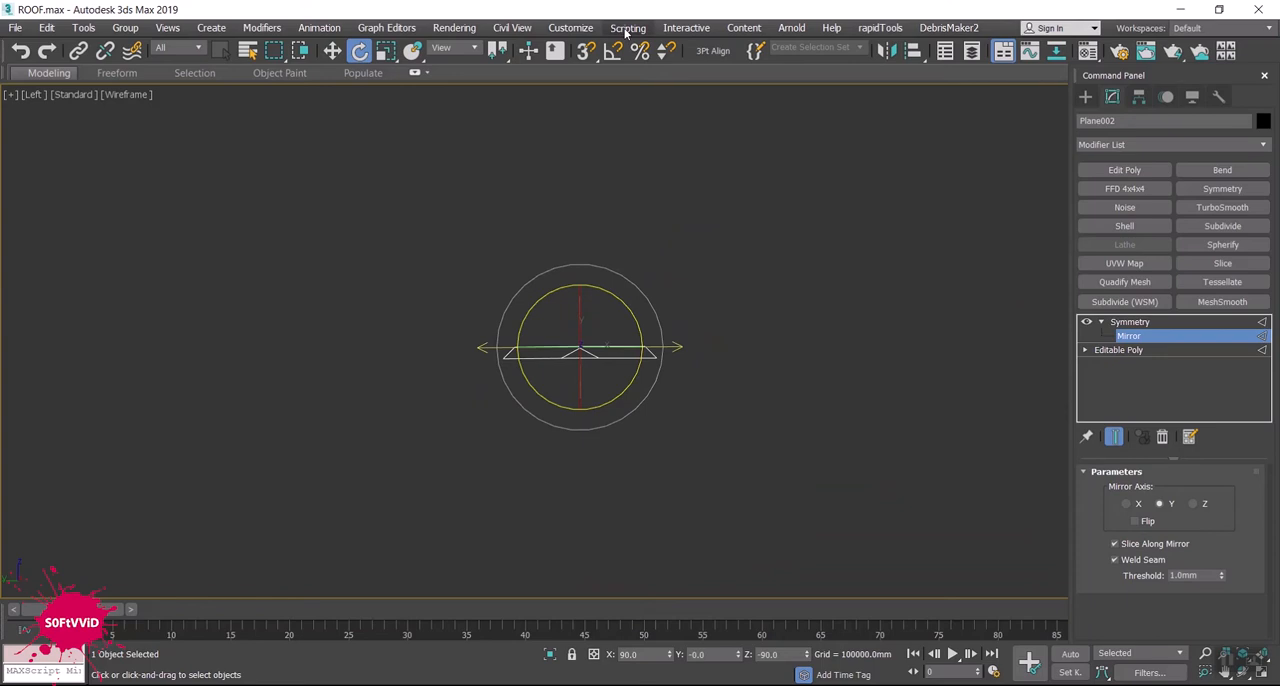
- Reduce the home grid spacing slightly in the Grid and Snap Settings
{"action": "right_click", "coordinate": [586, 50]}
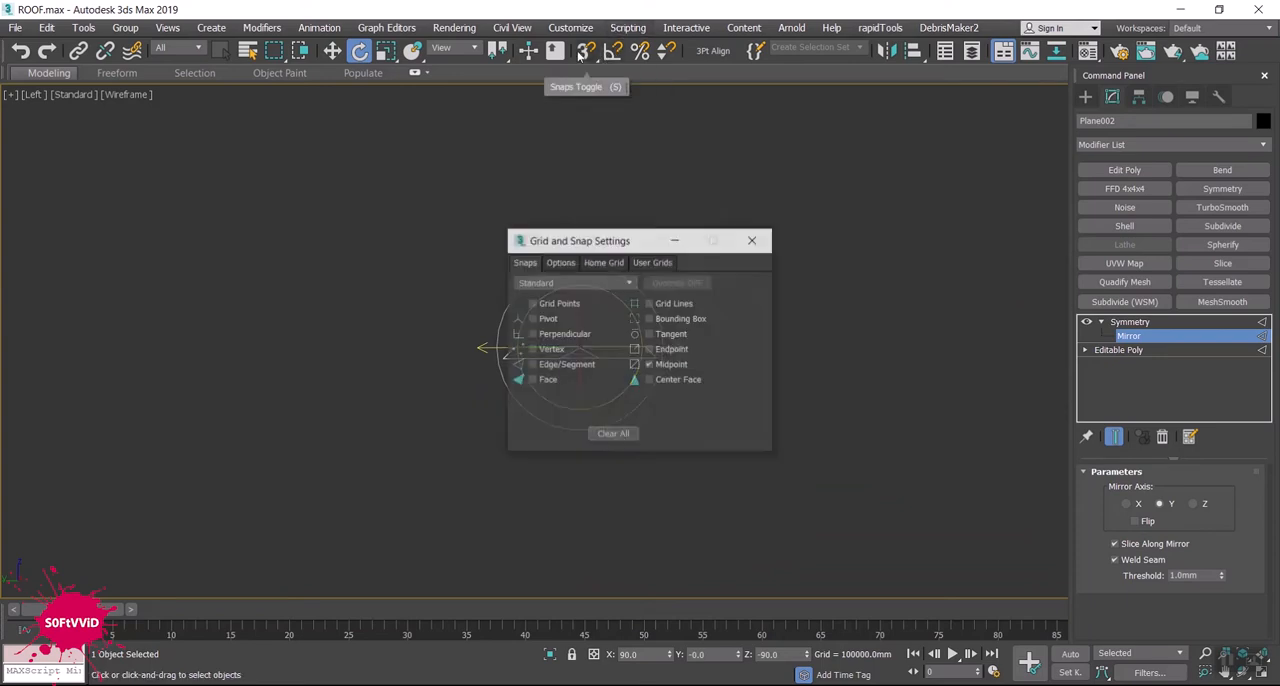
{"action": "left_click", "coordinate": [603, 261]}
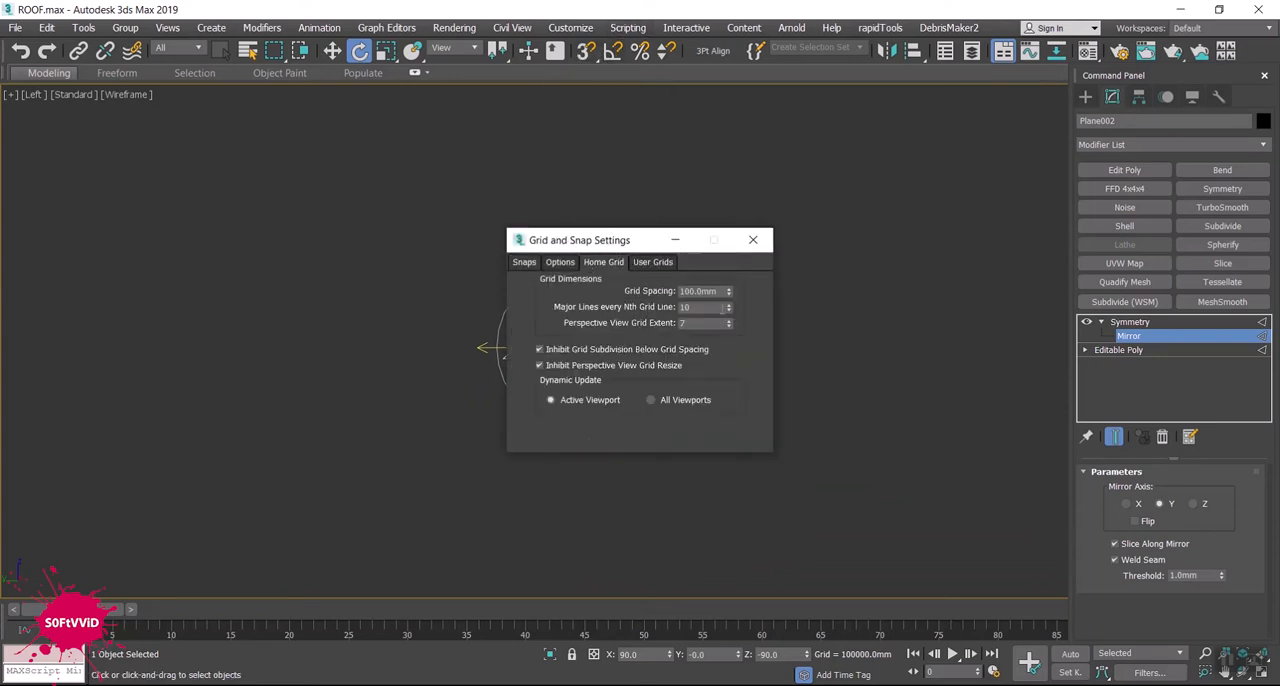
{"action": "left_click_drag", "start_coordinate": [726, 291], "coordinate": [726, 353]}
{"action": "left_click", "coordinate": [755, 240]}
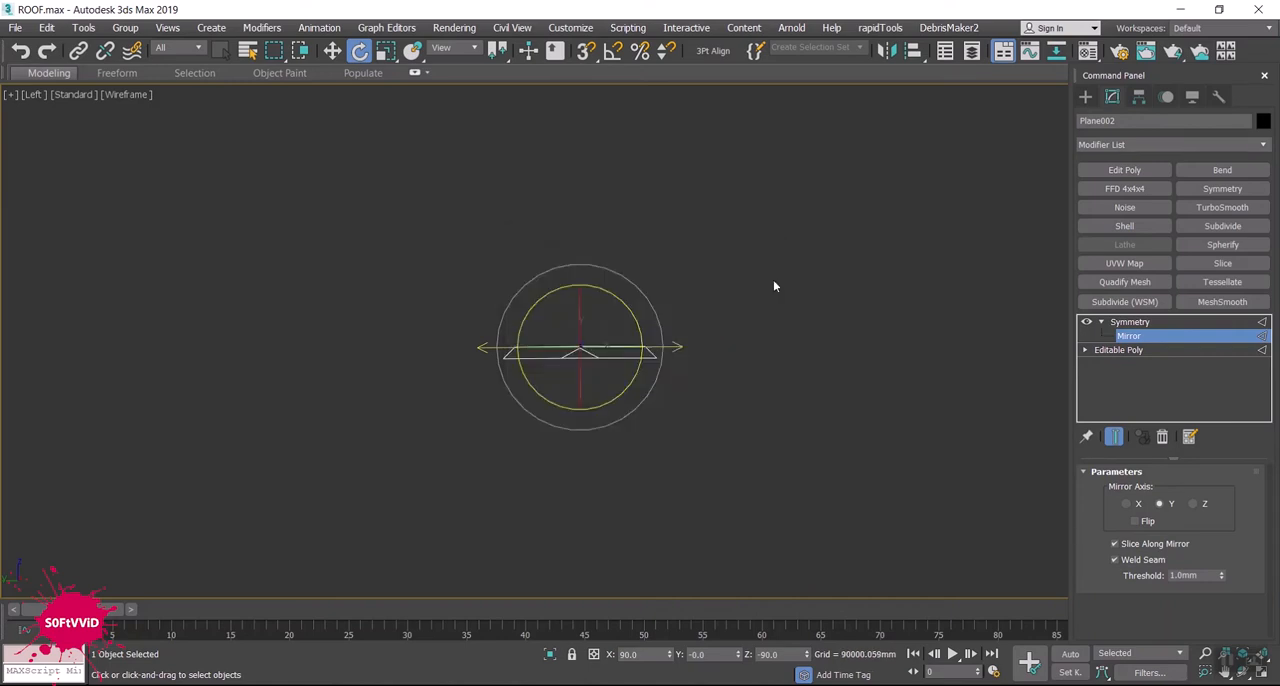
- Rotate the Mirror gizmo slightly further in the Left view to level the mirrored wing with the original
{"action": "middle_click_drag", "start_coordinate": [746, 299], "coordinate": [661, 329]}
{"action": "scroll", "coordinate": [690, 322], "scroll_direction": "down", "scroll_amount": 6}
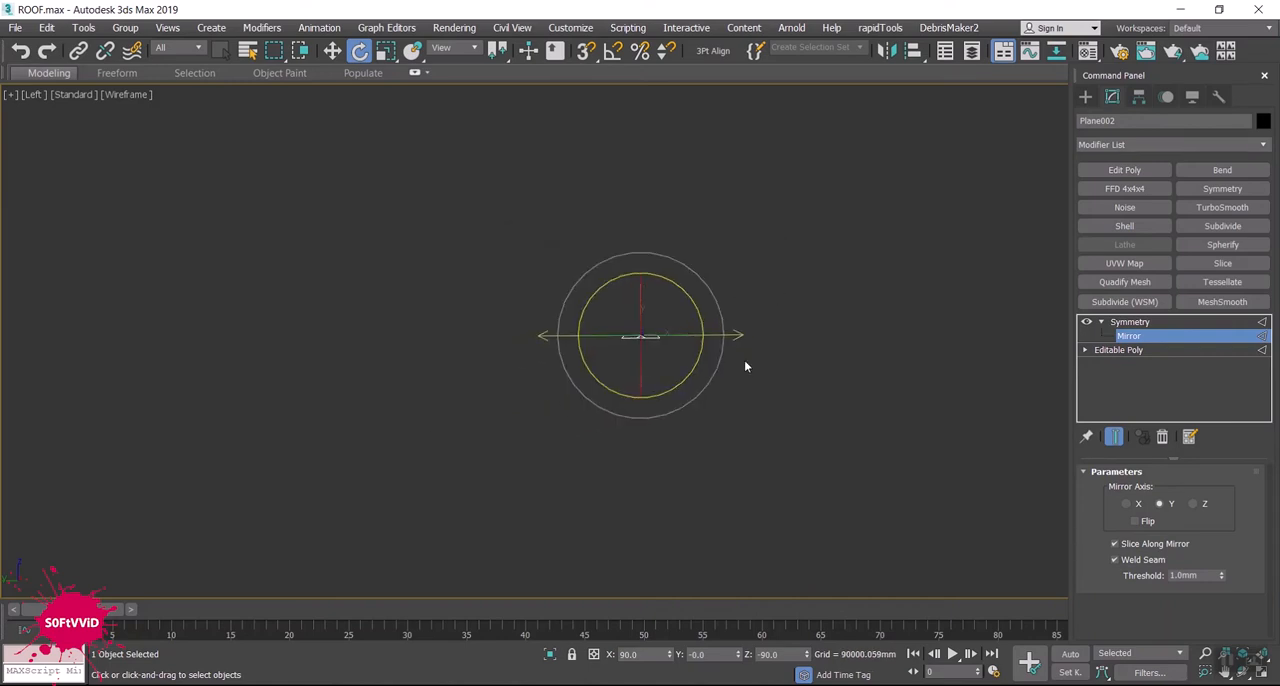
{"action": "middle_click_drag", "start_coordinate": [696, 416], "coordinate": [641, 433]}
{"action": "scroll", "coordinate": [654, 405], "scroll_direction": "up", "scroll_amount": 10}
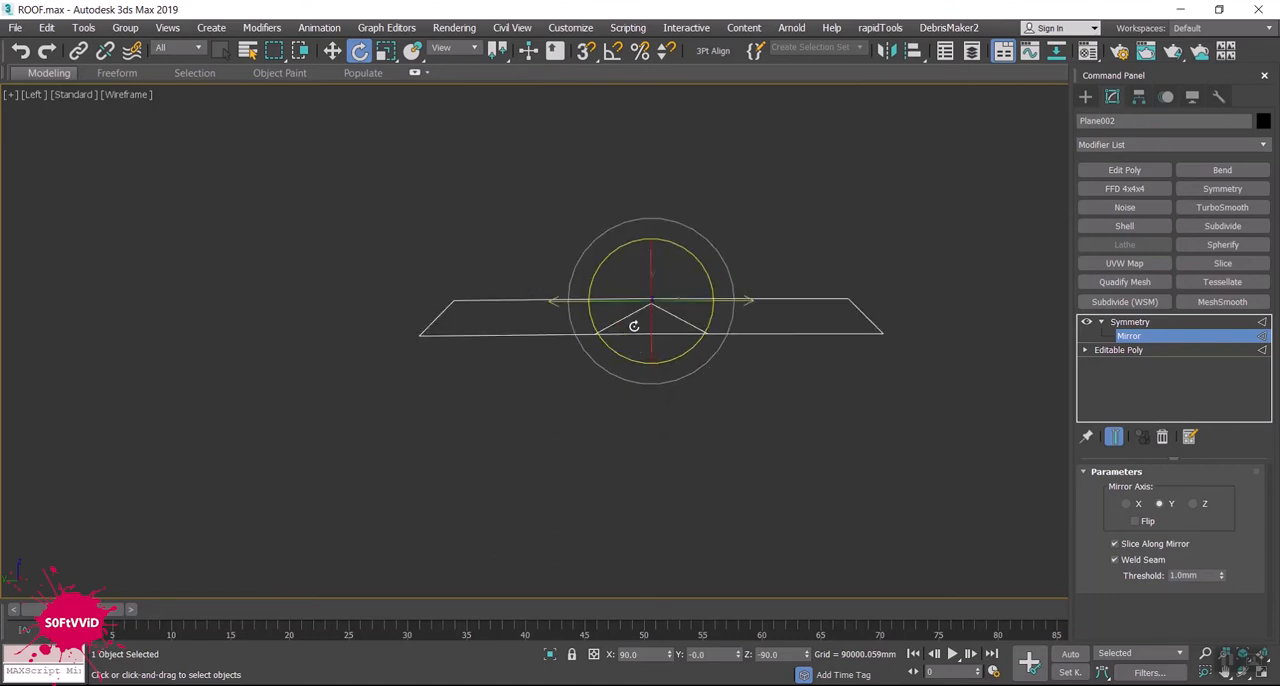
{"action": "scroll", "coordinate": [634, 318], "scroll_direction": "up", "scroll_amount": 3}
{"action": "middle_click_drag", "start_coordinate": [740, 419], "coordinate": [583, 446]}
{"action": "scroll", "coordinate": [583, 446], "scroll_direction": "down", "scroll_amount": 3}
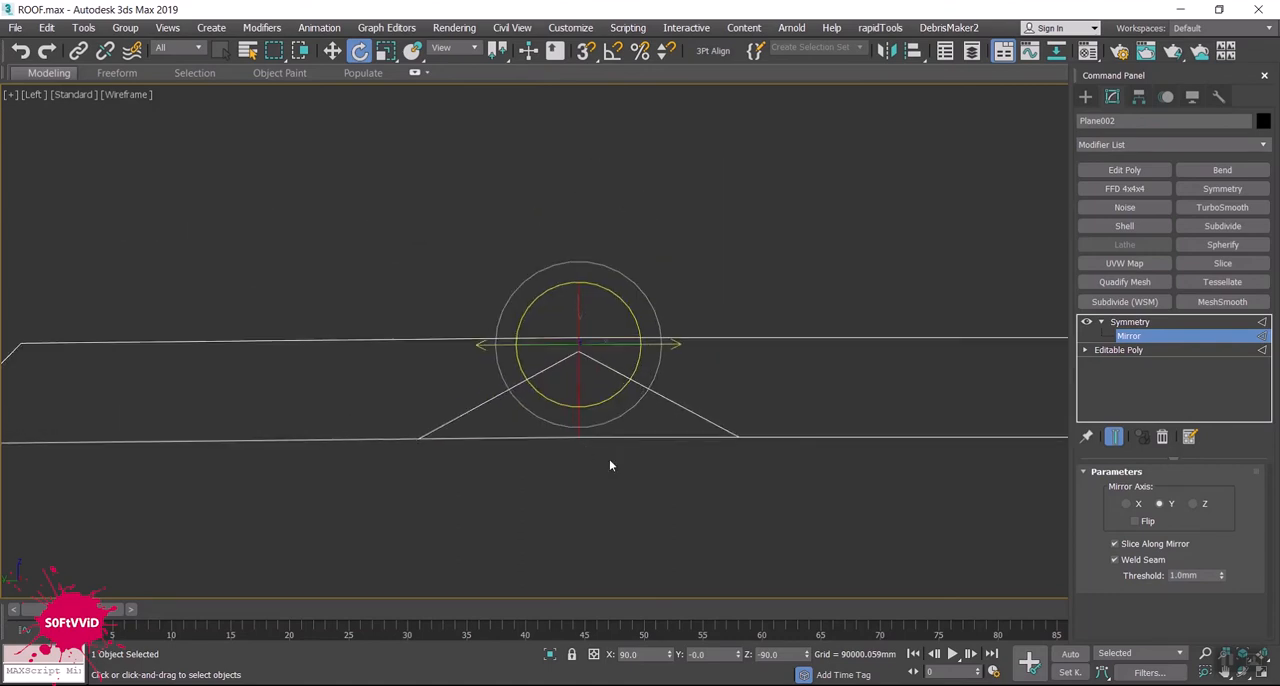
{"action": "middle_click_drag", "start_coordinate": [656, 489], "coordinate": [597, 484]}
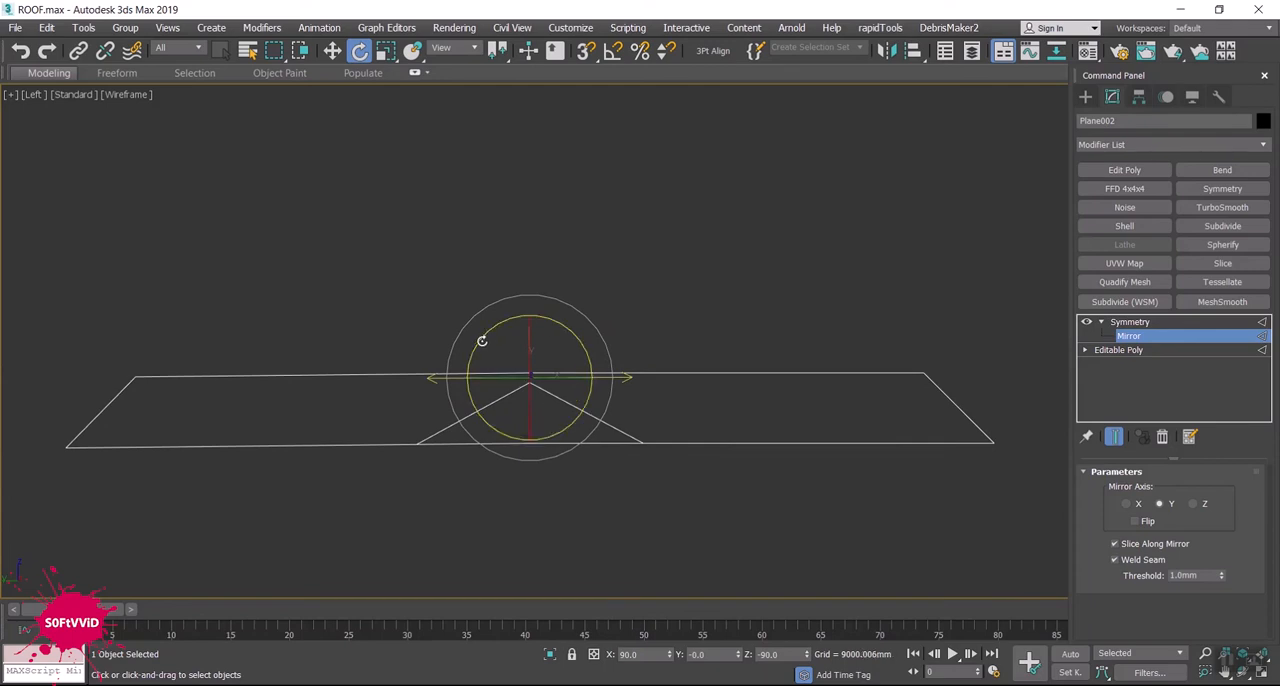
{"action": "left_click_drag", "start_coordinate": [481, 344], "coordinate": [476, 346]}
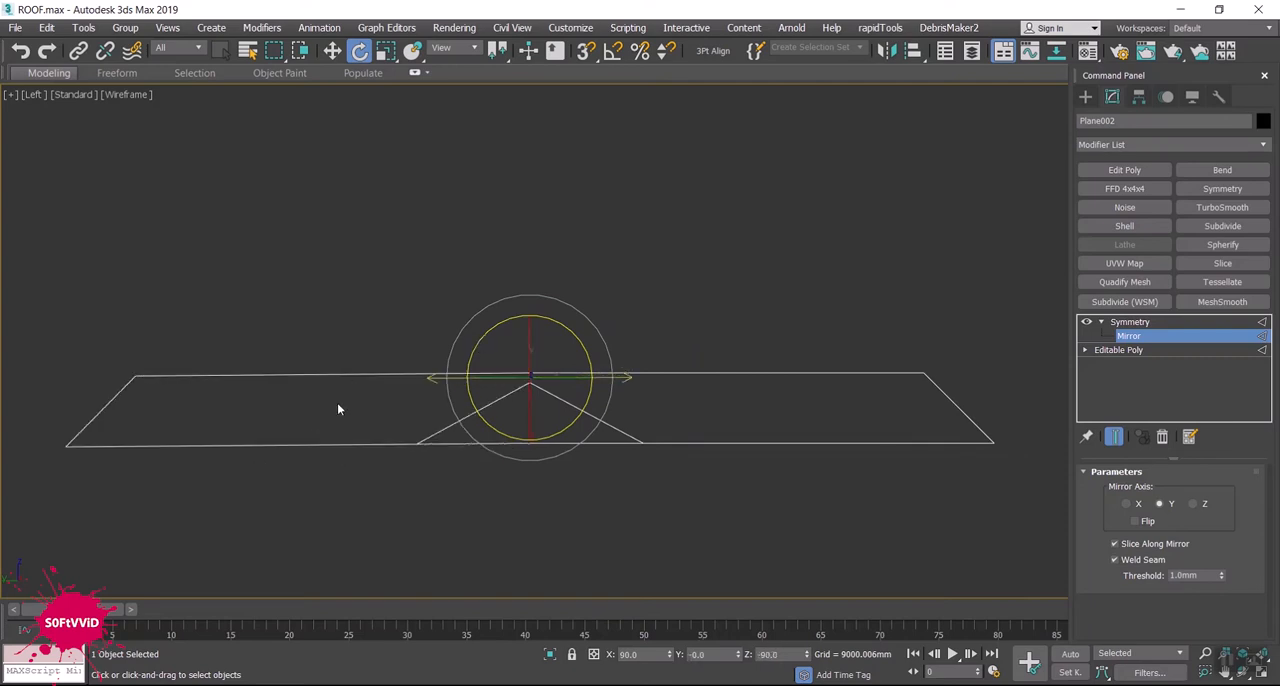
- Leave the Mirror gizmo and show the T-shaped roof in a shaded Perspective view with edged faces
{"action": "key", "text": "w"}
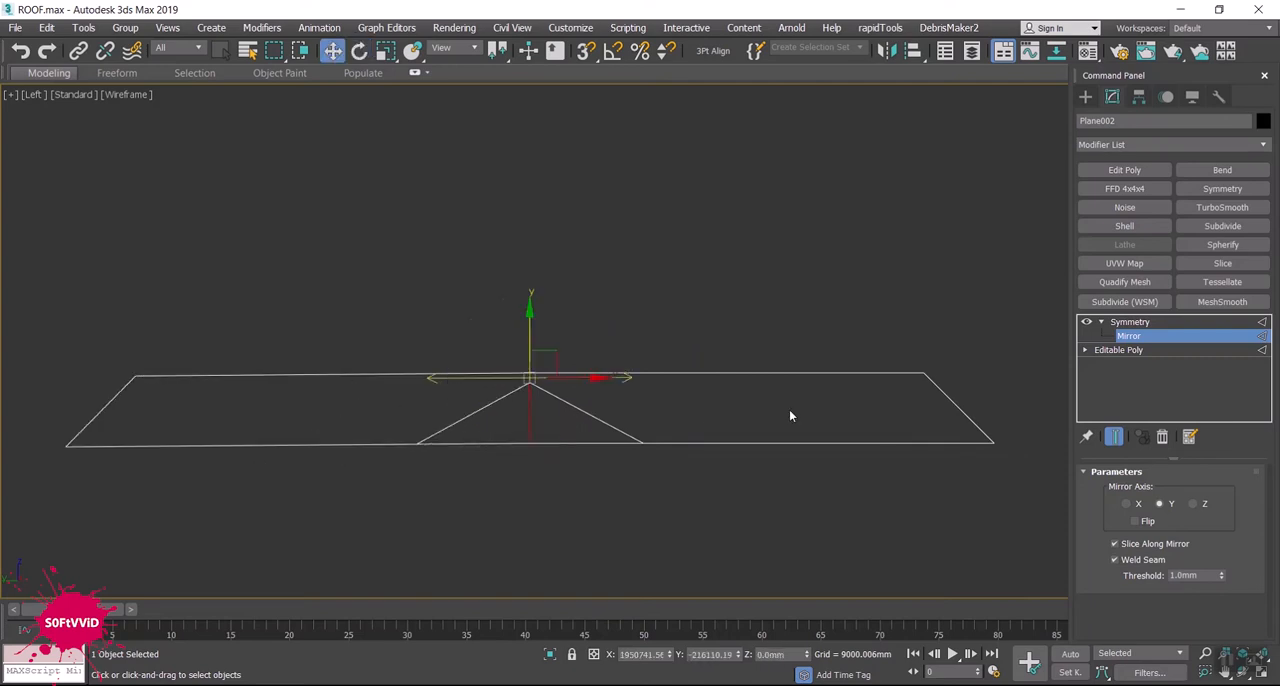
{"action": "key", "text": "F3"}
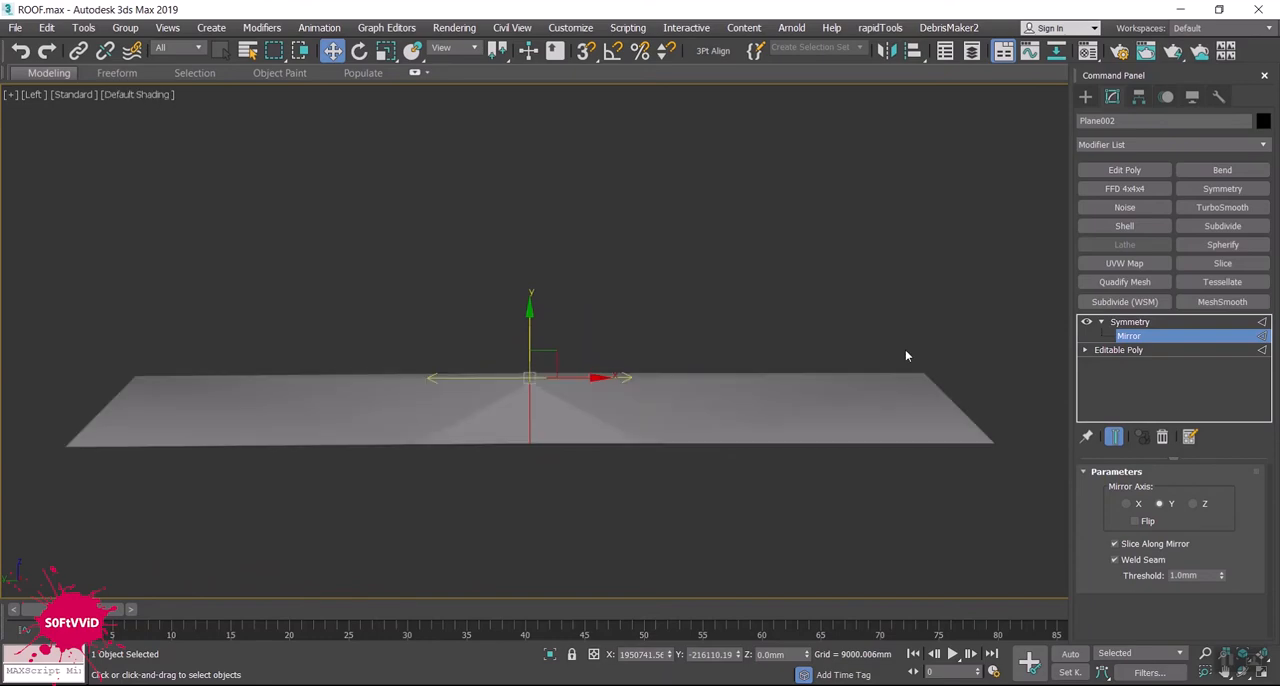
{"action": "left_click", "coordinate": [1085, 96]}
{"action": "middle_click_drag", "start_coordinate": [420, 470], "coordinate": [480, 470], "text": "alt"}
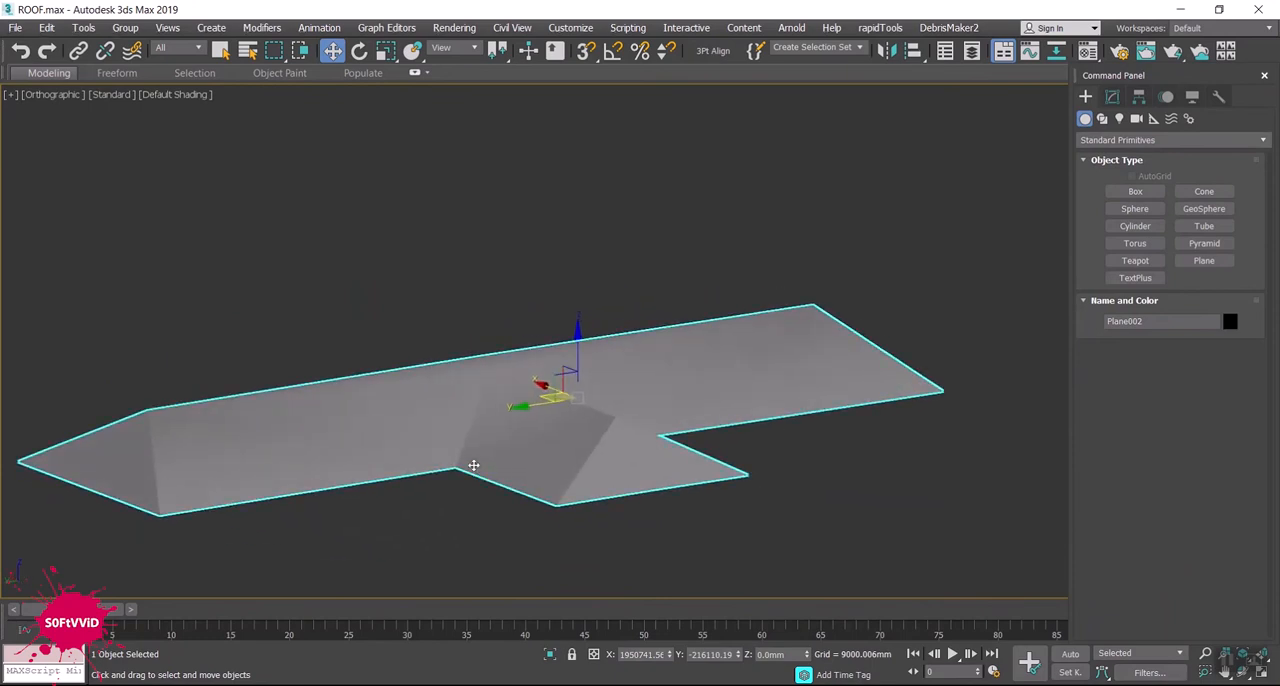
{"action": "key", "text": "p"}
{"action": "middle_click_drag", "start_coordinate": [533, 446], "coordinate": [580, 426], "text": "alt"}
{"action": "key", "text": "F4"}
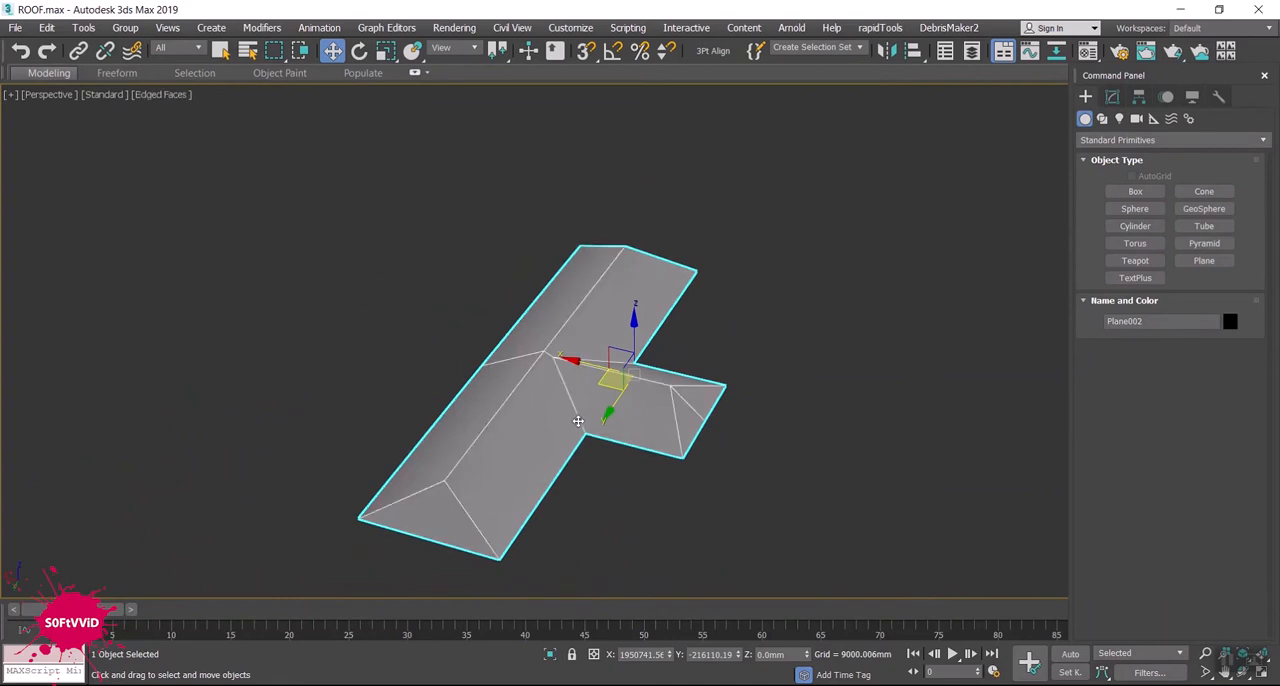
- Stack an Edit Poly and another Symmetry on the T-shaped roof, mirroring on X with Flip enabled
{"action": "left_click", "coordinate": [1112, 97]}
{"action": "left_click", "coordinate": [1122, 172]}
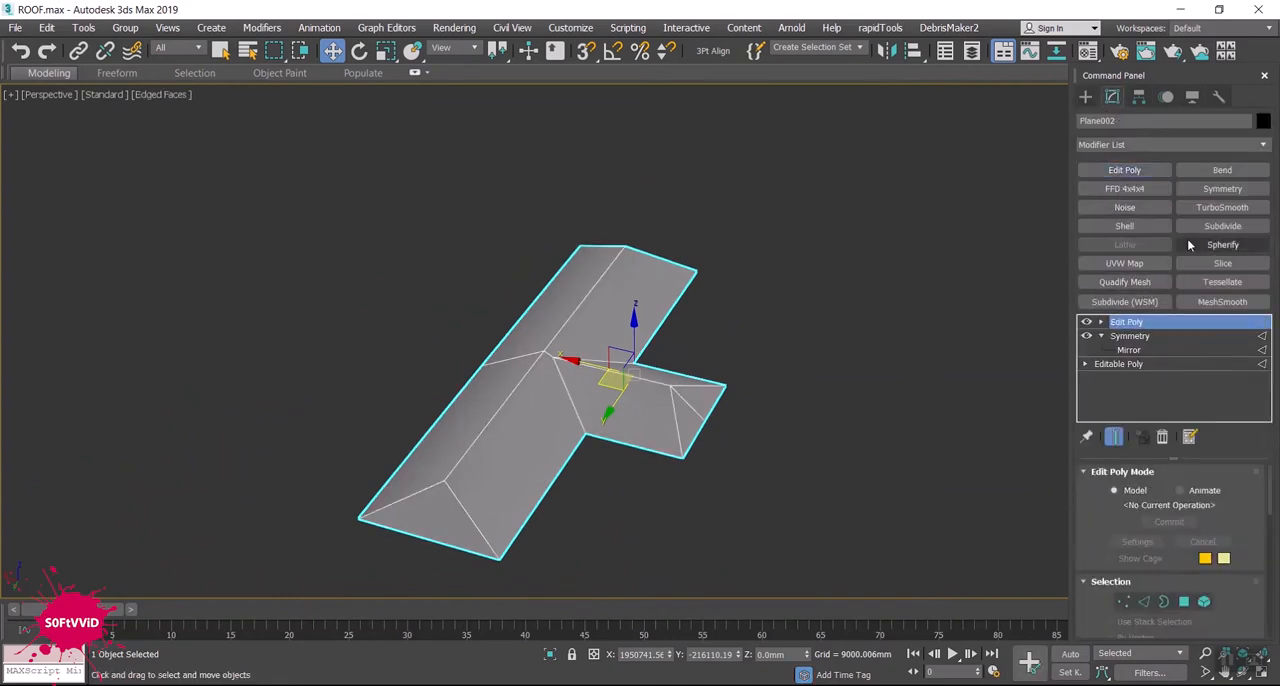
{"action": "left_click", "coordinate": [1222, 188]}
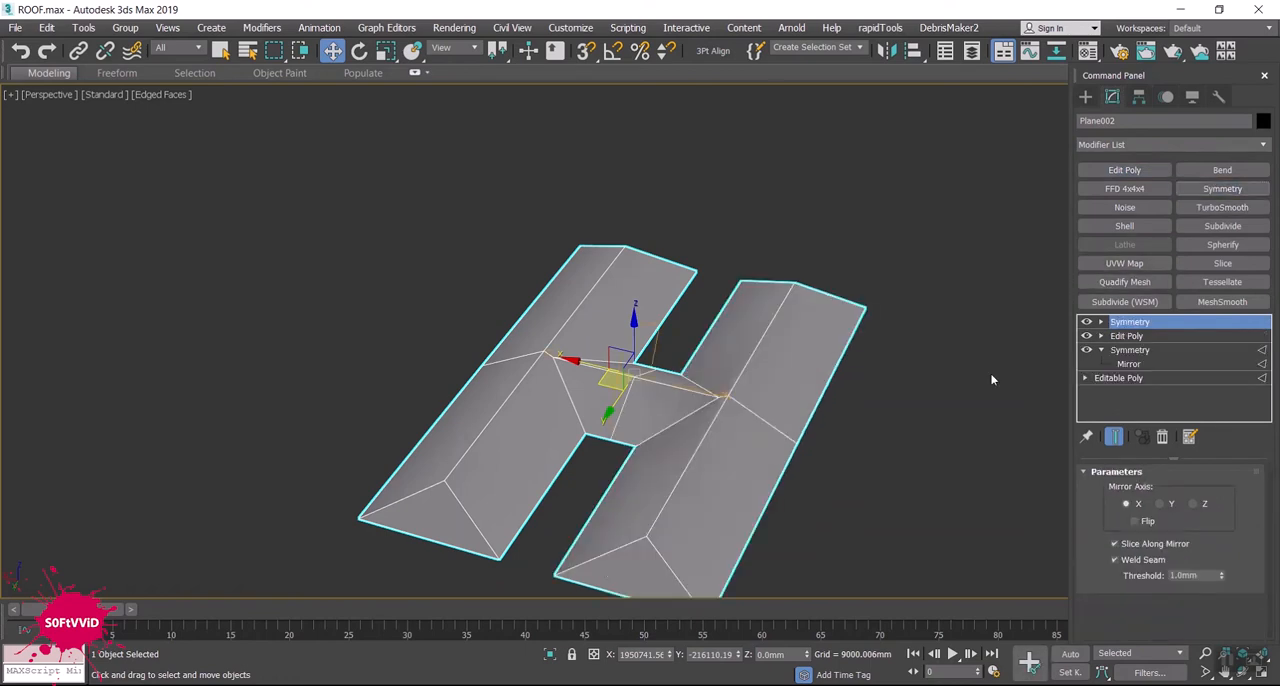
{"action": "left_click", "coordinate": [1135, 521]}
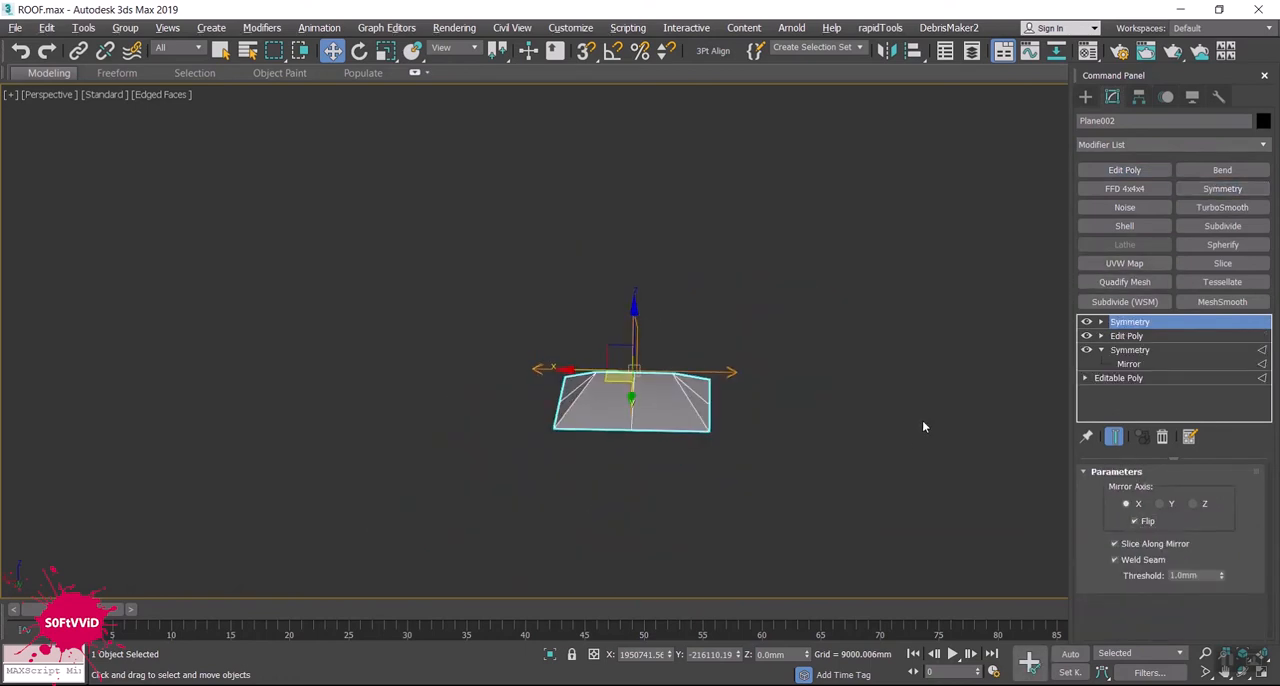
- Move the top Symmetry's Mirror gizmo along X to the ridge line so the T-shaped roof mirrors into a cross-shaped roof
{"action": "left_click", "coordinate": [1101, 322]}
{"action": "left_click", "coordinate": [1128, 336]}
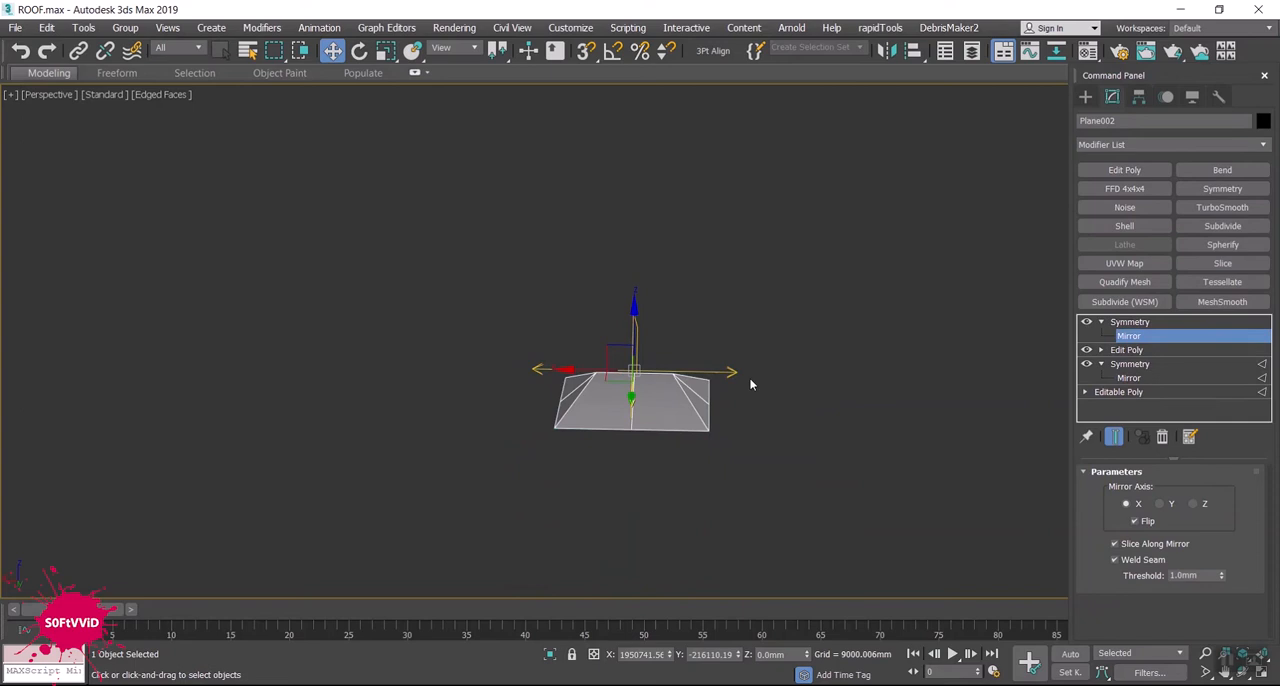
{"action": "left_click_drag", "start_coordinate": [610, 372], "coordinate": [505, 372]}
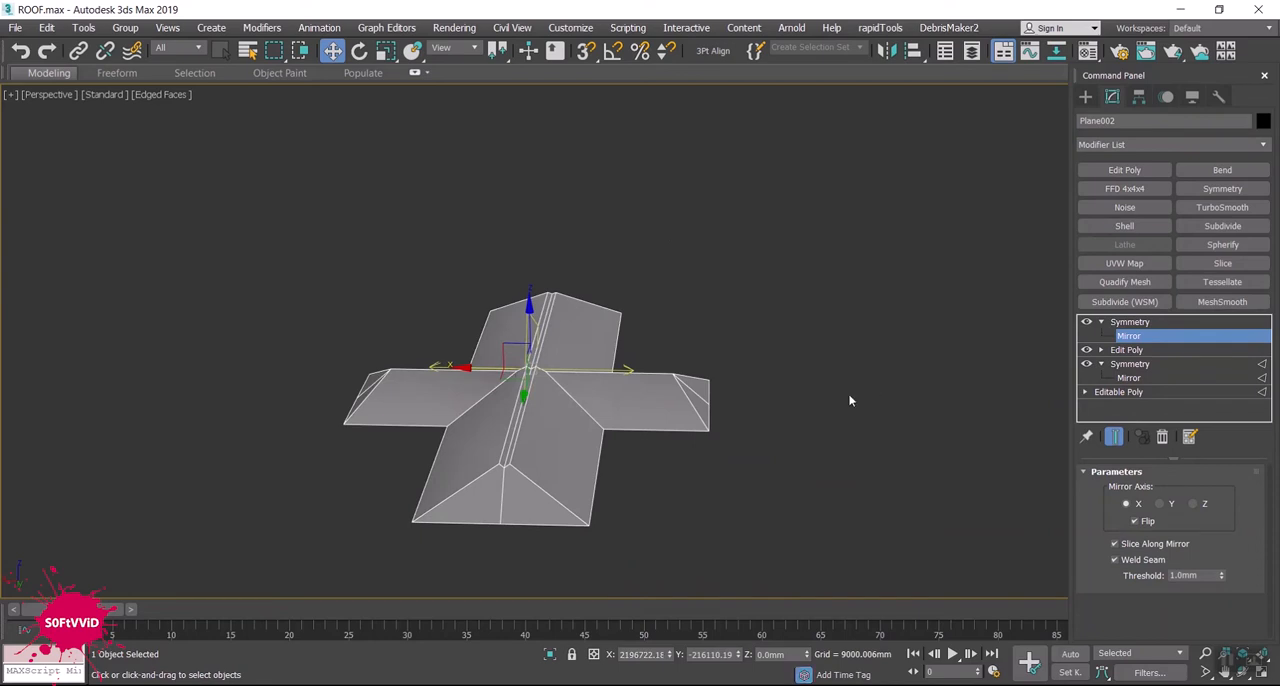
{"action": "middle_click_drag", "start_coordinate": [848, 393], "coordinate": [791, 340], "text": "alt"}
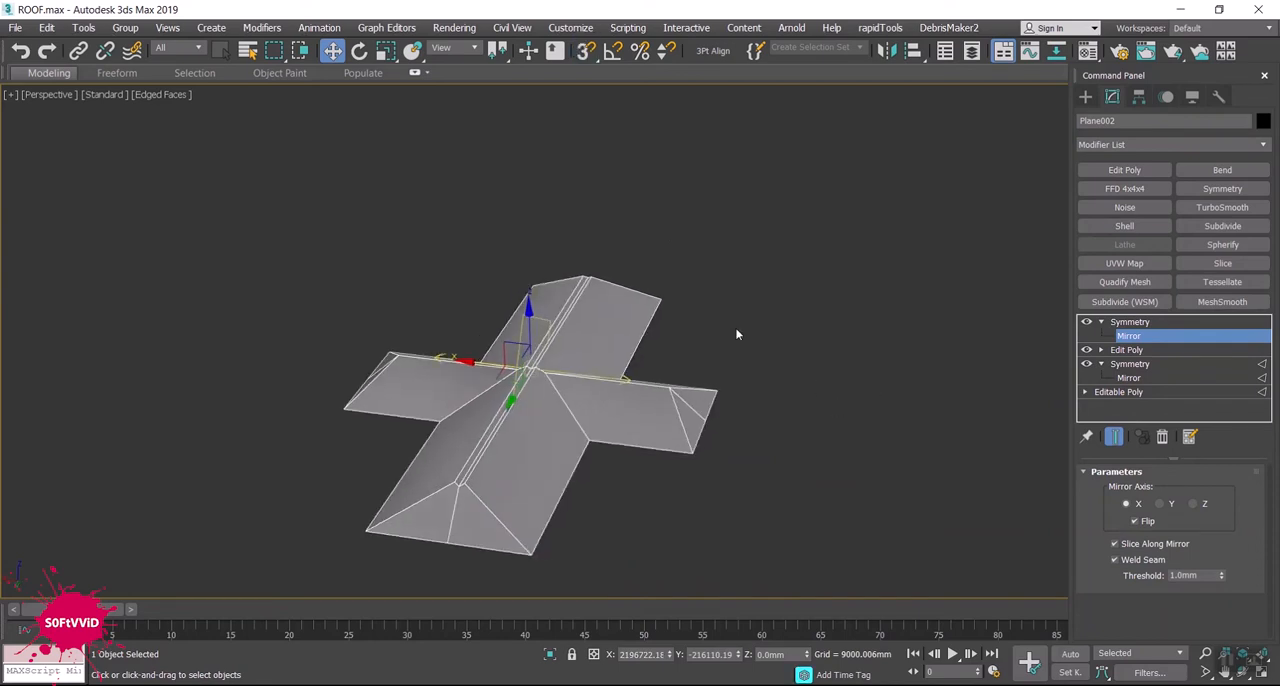
{"action": "left_click_drag", "start_coordinate": [484, 363], "coordinate": [491, 364]}
{"action": "mouse_move", "coordinate": [631, 441]}
{"action": "middle_mouse_down", "text": "alt"}
{"action": "mouse_move", "coordinate": [751, 488]}
{"action": "mouse_move", "coordinate": [763, 460]}
{"action": "mouse_move", "coordinate": [749, 340]}
{"action": "mouse_move", "coordinate": [760, 466]}
{"action": "mouse_move", "coordinate": [639, 443]}
{"action": "middle_mouse_up", "text": "alt"}
- Add an Edit Poly modifier above the second Symmetry and inspect the finished cross-shaped roof from several angles
{"action": "left_click", "coordinate": [1124, 170]}
{"action": "left_click", "coordinate": [803, 370]}
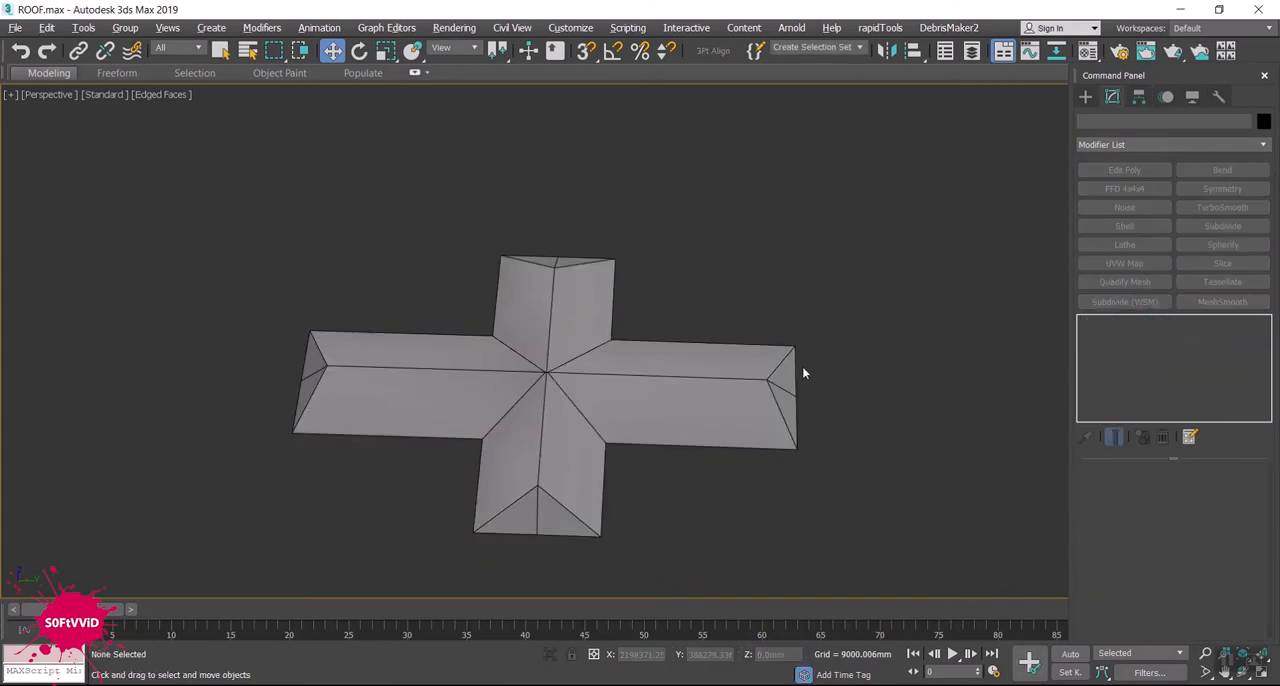
{"action": "middle_click_drag", "start_coordinate": [803, 373], "coordinate": [820, 343], "text": "alt"}
{"action": "left_click", "coordinate": [820, 343]}
{"action": "middle_click_drag", "start_coordinate": [929, 420], "coordinate": [747, 358], "text": "alt"}
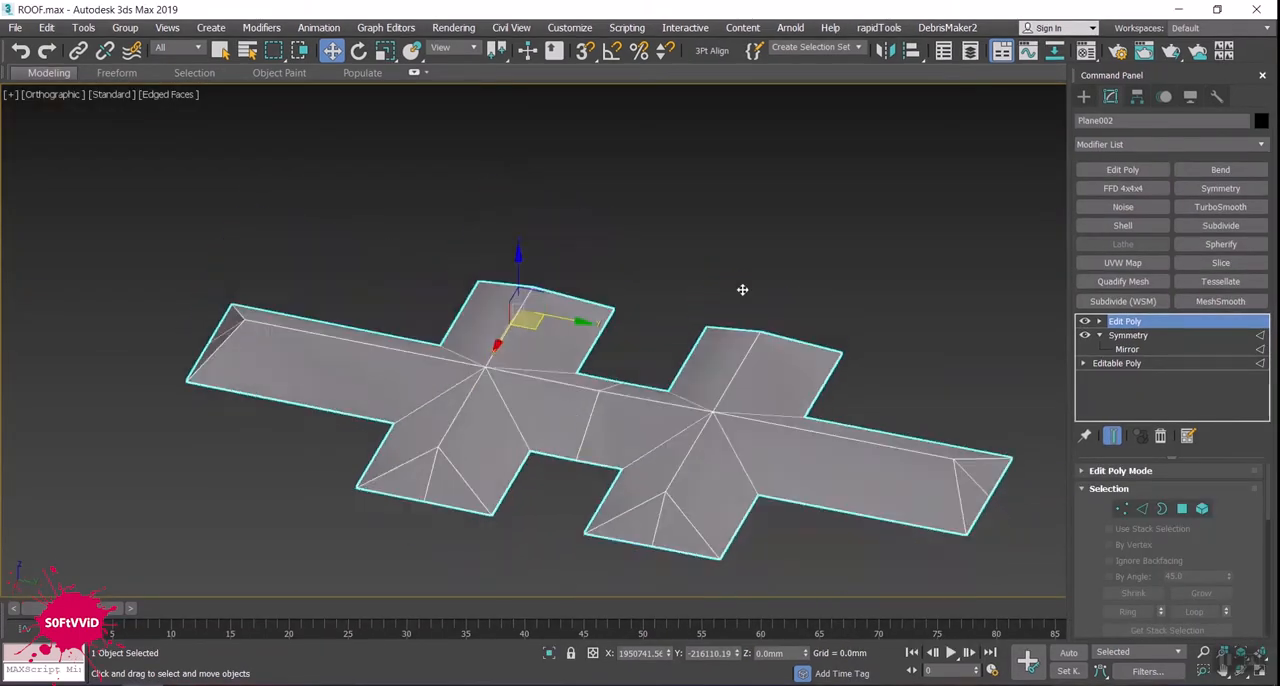
{"action": "middle_click_drag", "start_coordinate": [742, 289], "coordinate": [746, 331], "text": "alt"}
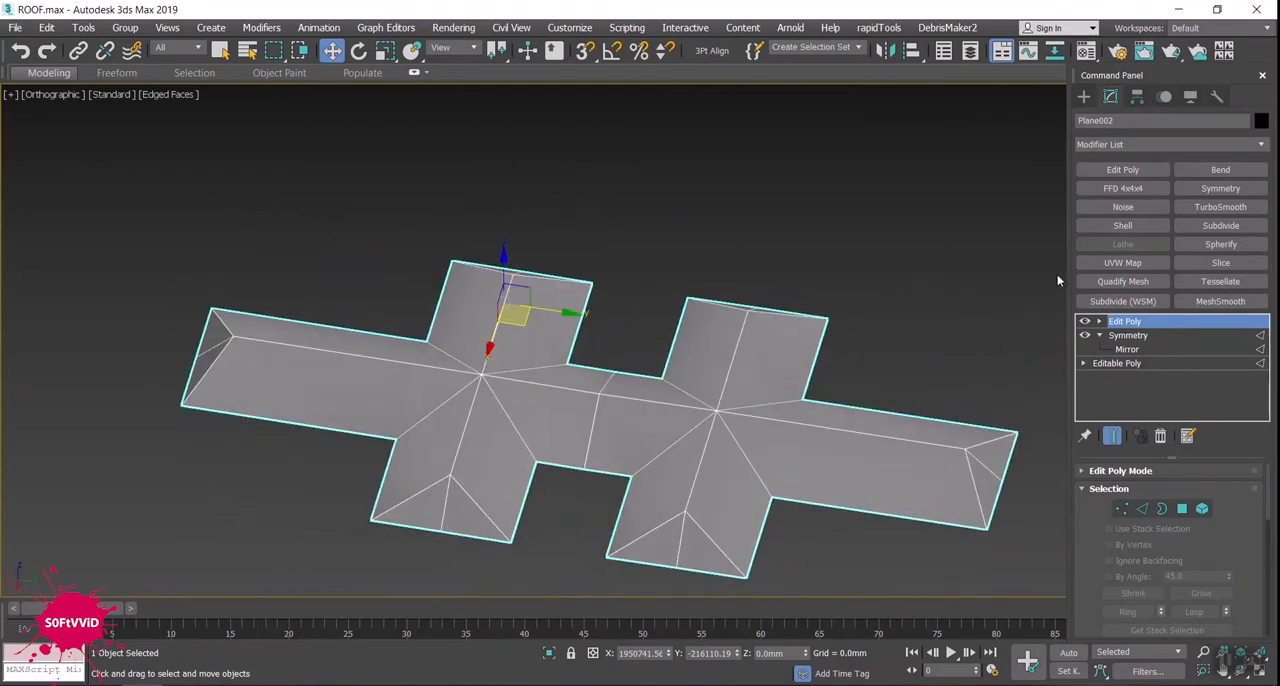
- Select the whole open boundary edge loop around the eaves of the double-cross roof at Edge level
{"action": "left_click", "coordinate": [1142, 508]}
{"action": "middle_click_drag", "start_coordinate": [765, 470], "coordinate": [779, 305], "text": "alt"}
{"action": "left_click", "coordinate": [789, 303]}
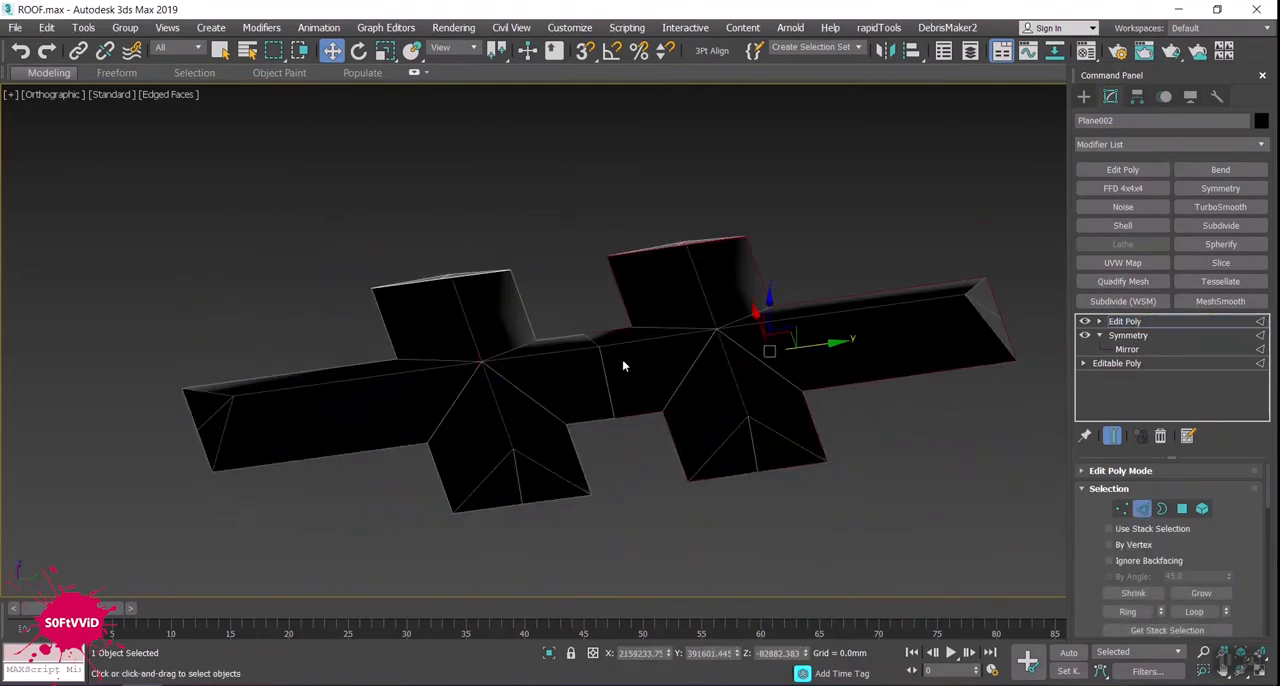
{"action": "double_click", "coordinate": [571, 338], "text": "ctrl"}
{"action": "mouse_move", "coordinate": [565, 348]}
{"action": "middle_mouse_down", "text": "alt"}
{"action": "mouse_move", "coordinate": [549, 429]}
{"action": "mouse_move", "coordinate": [596, 477]}
{"action": "mouse_move", "coordinate": [551, 449]}
{"action": "mouse_move", "coordinate": [558, 360]}
{"action": "middle_mouse_up", "text": "alt"}
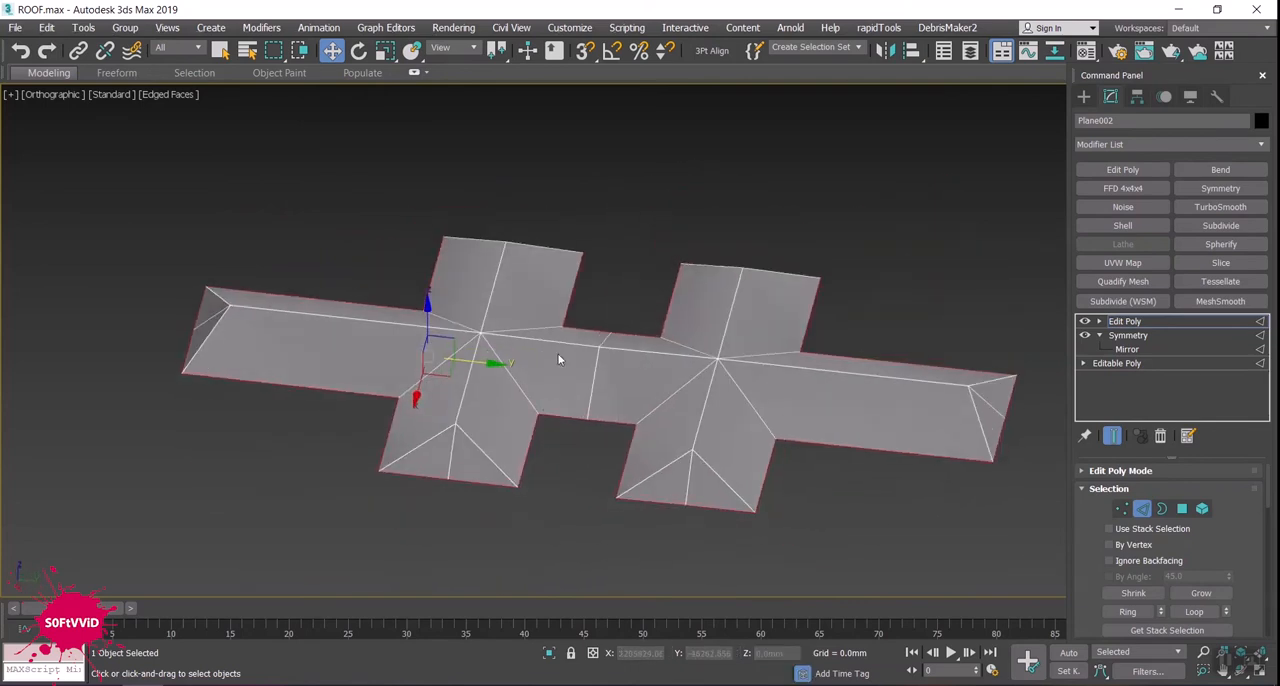
{"action": "scroll", "coordinate": [566, 372], "scroll_direction": "down", "scroll_amount": 2}
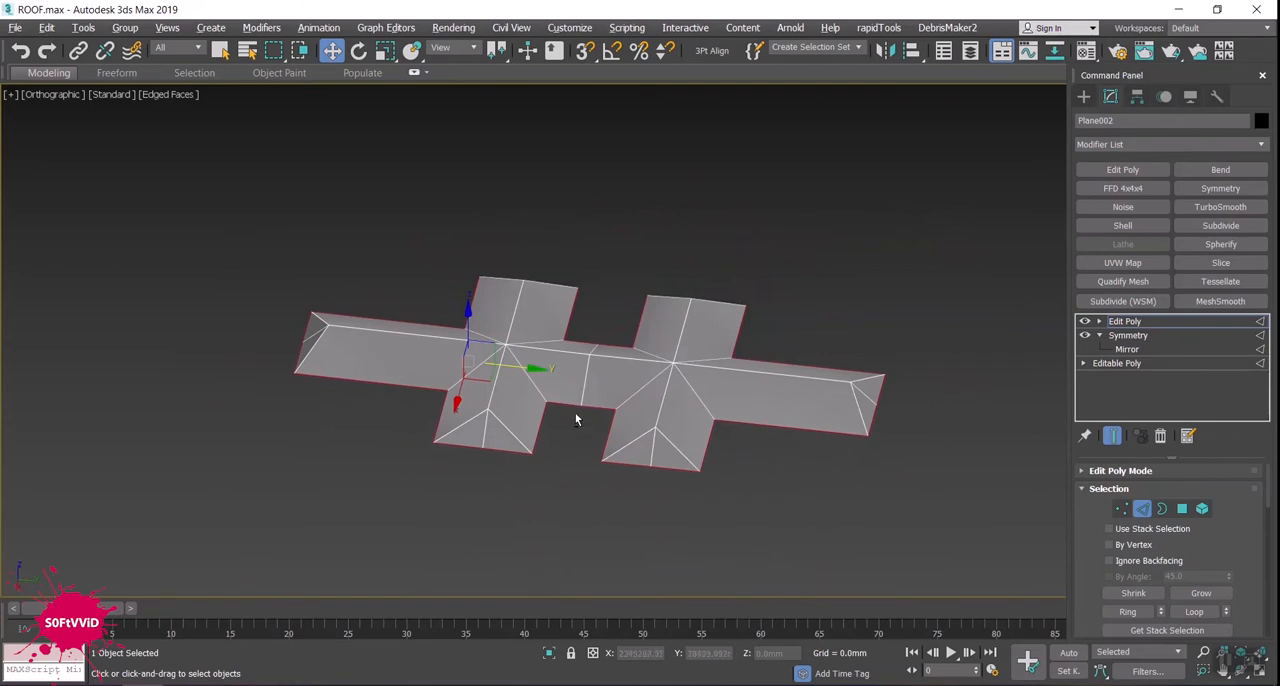
{"action": "middle_click_drag", "start_coordinate": [577, 403], "coordinate": [468, 395]}
{"action": "scroll", "coordinate": [416, 387], "scroll_direction": "down", "scroll_amount": 2}
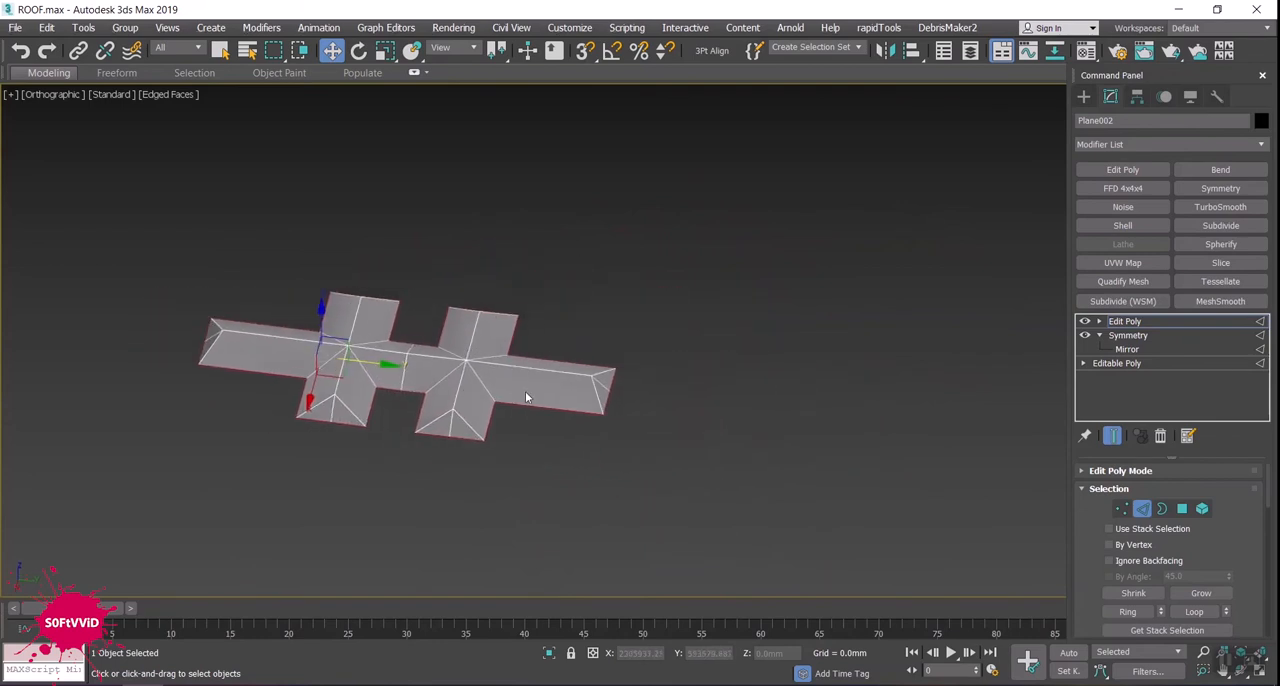
{"action": "middle_click_drag", "start_coordinate": [539, 420], "coordinate": [500, 394], "text": "alt"}
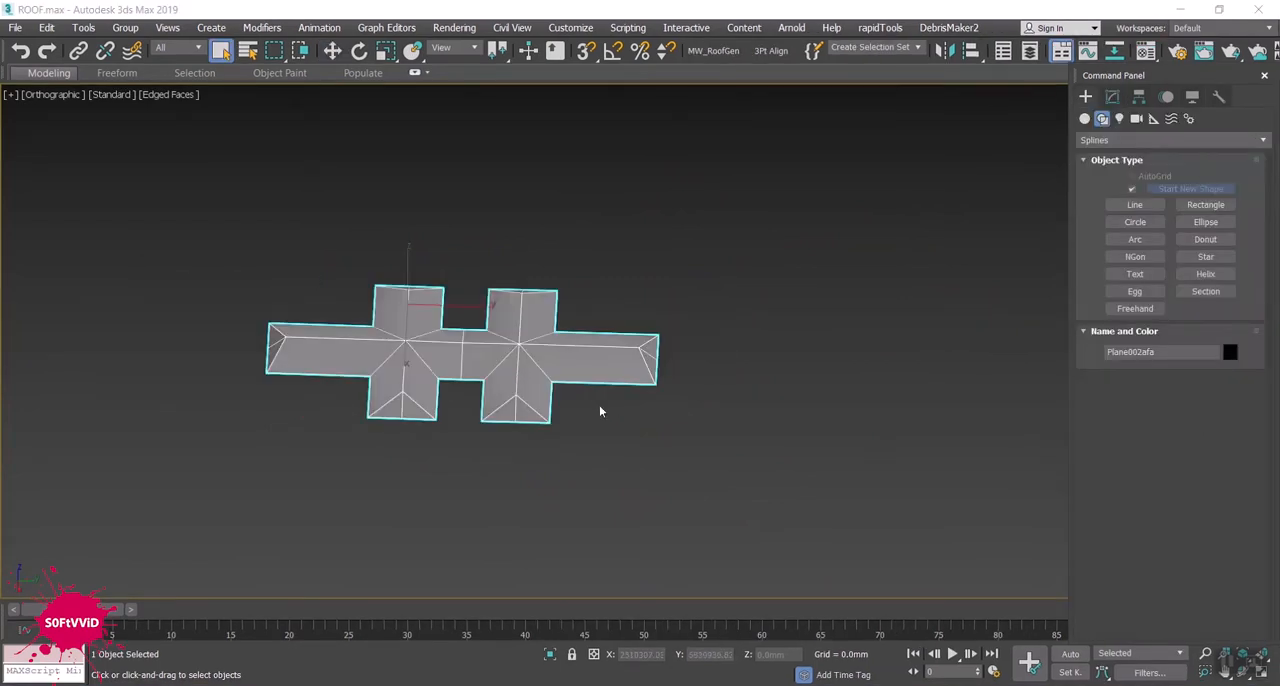
- Frame the double-cross roof in the Bottom view and enable 3D snapping to vertices for the Line tool
{"action": "key", "text": "b"}
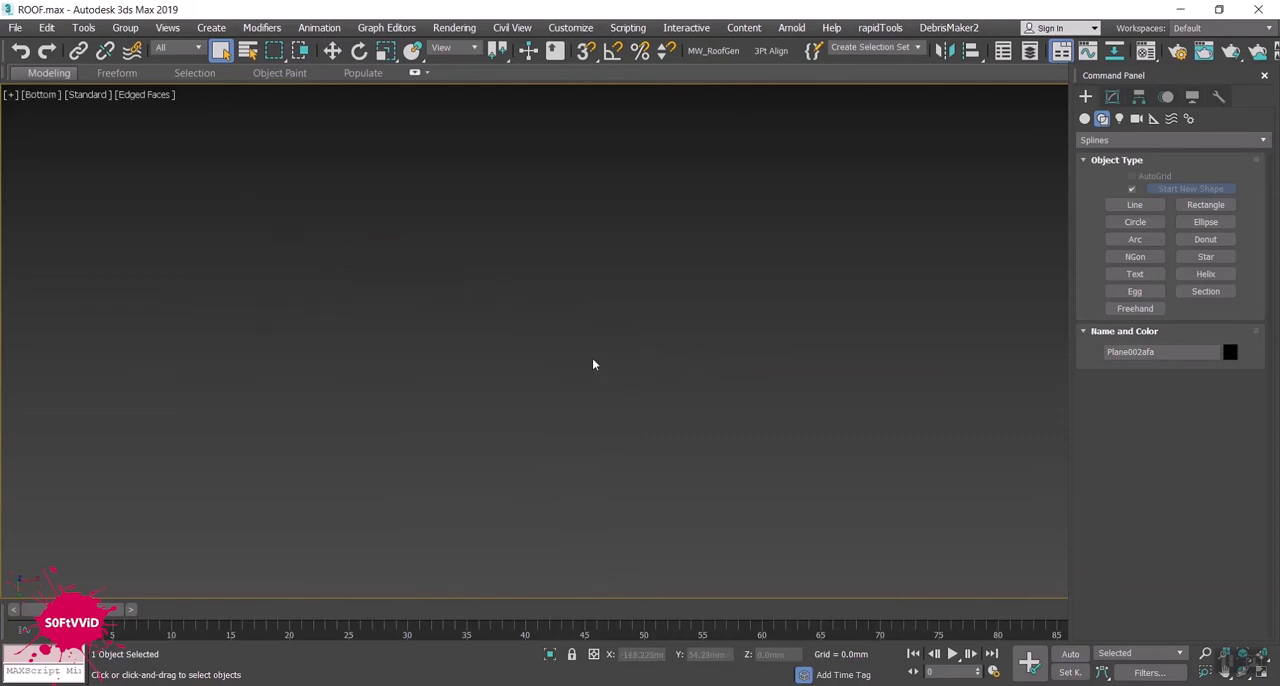
{"action": "key", "text": "z"}
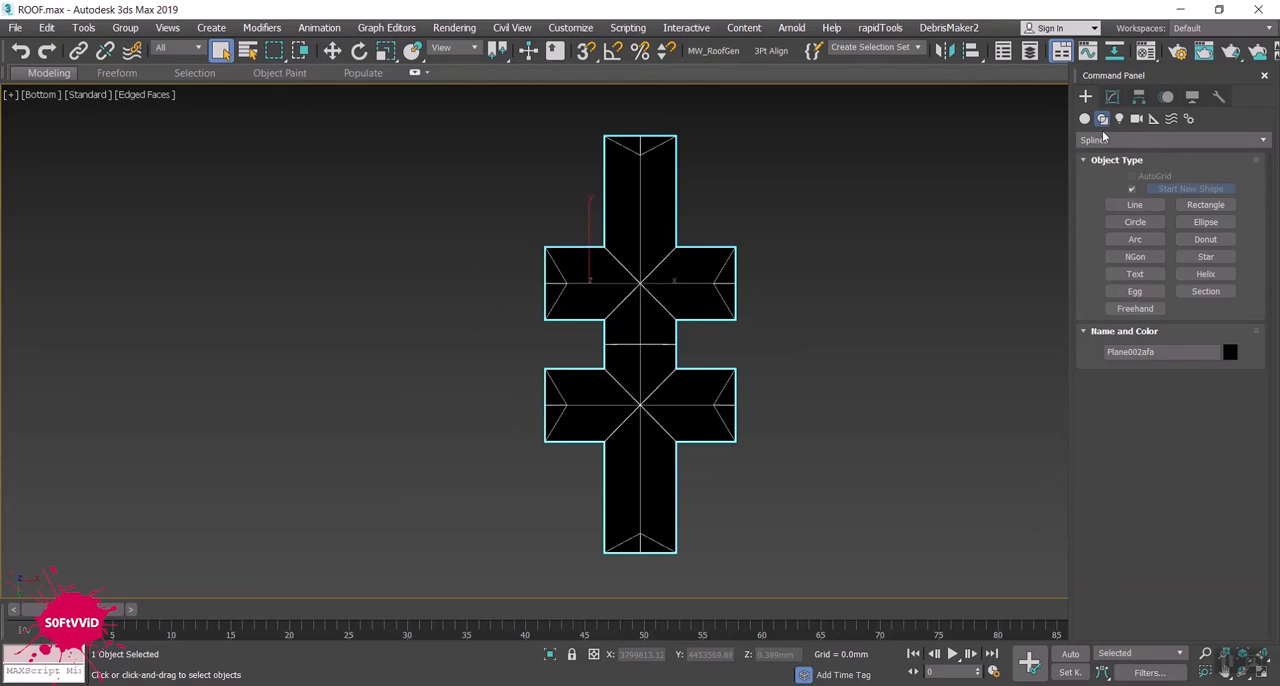
{"action": "left_click", "coordinate": [1131, 204]}
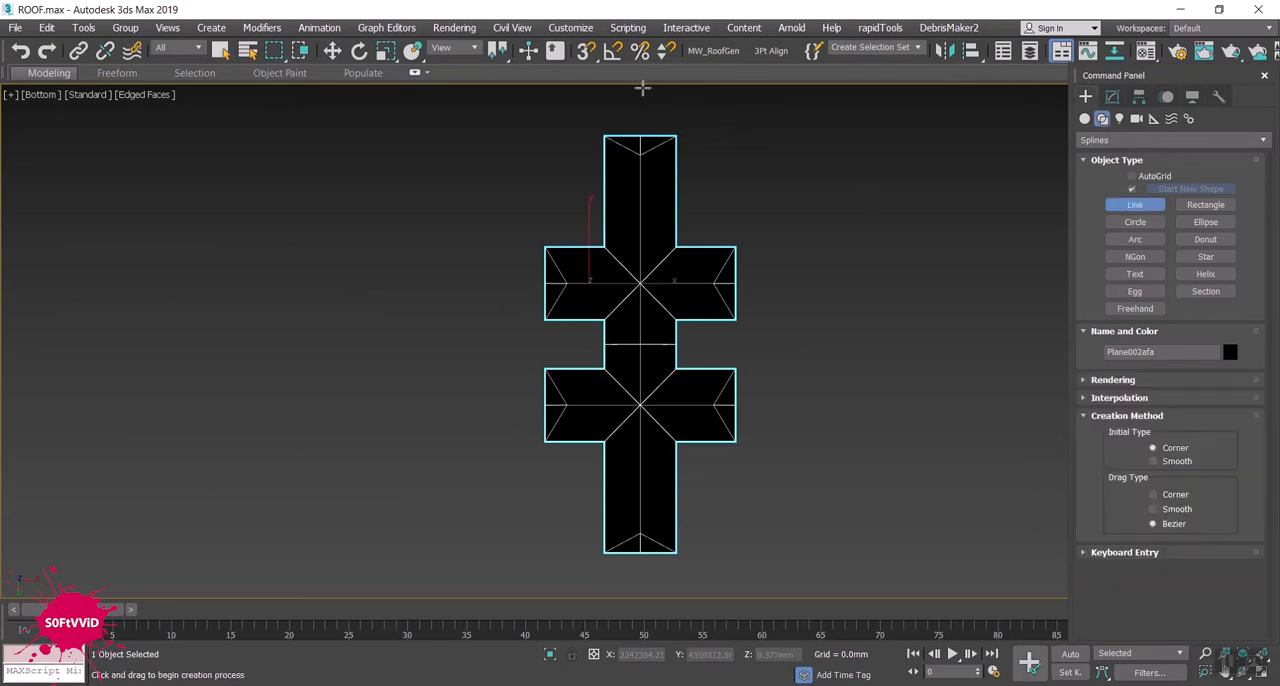
{"action": "left_click", "coordinate": [581, 55]}
{"action": "right_click", "coordinate": [587, 53]}
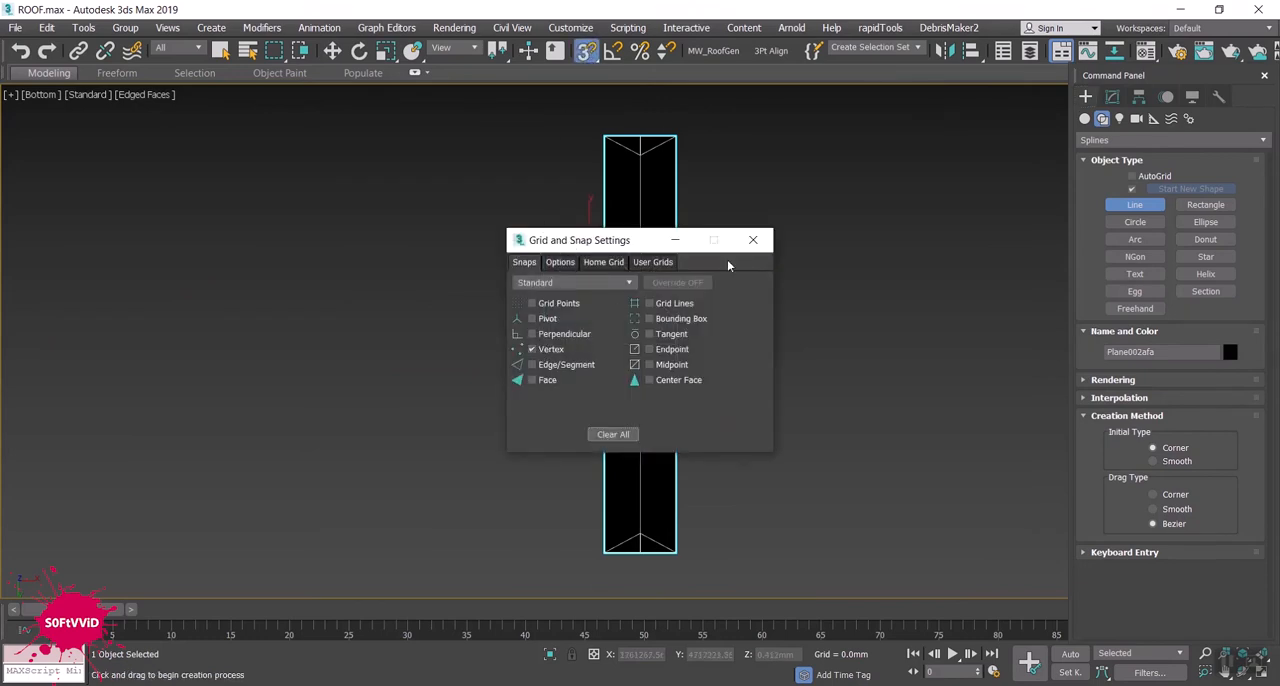
{"action": "left_click", "coordinate": [753, 241]}
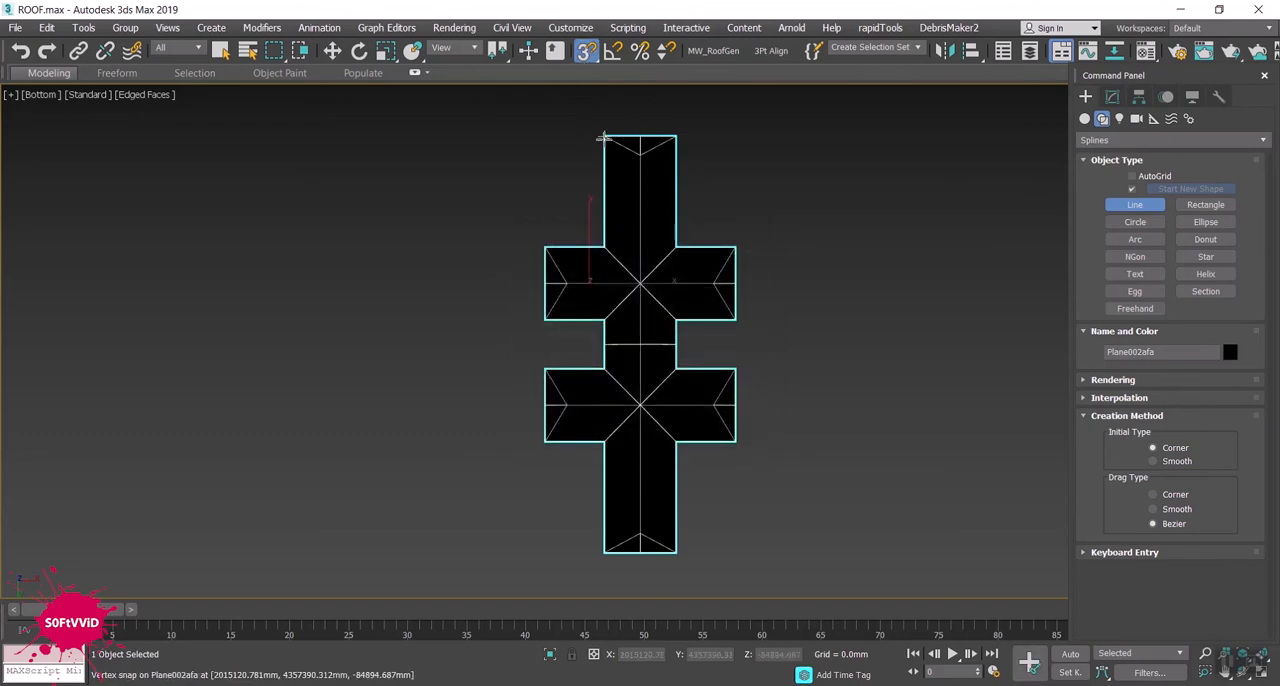
- Draw a Line snapped to the roof's corner vertices across one end, along one stepped side and across the opposite end
{"action": "left_click", "coordinate": [604, 137]}
{"action": "left_click", "coordinate": [675, 136]}
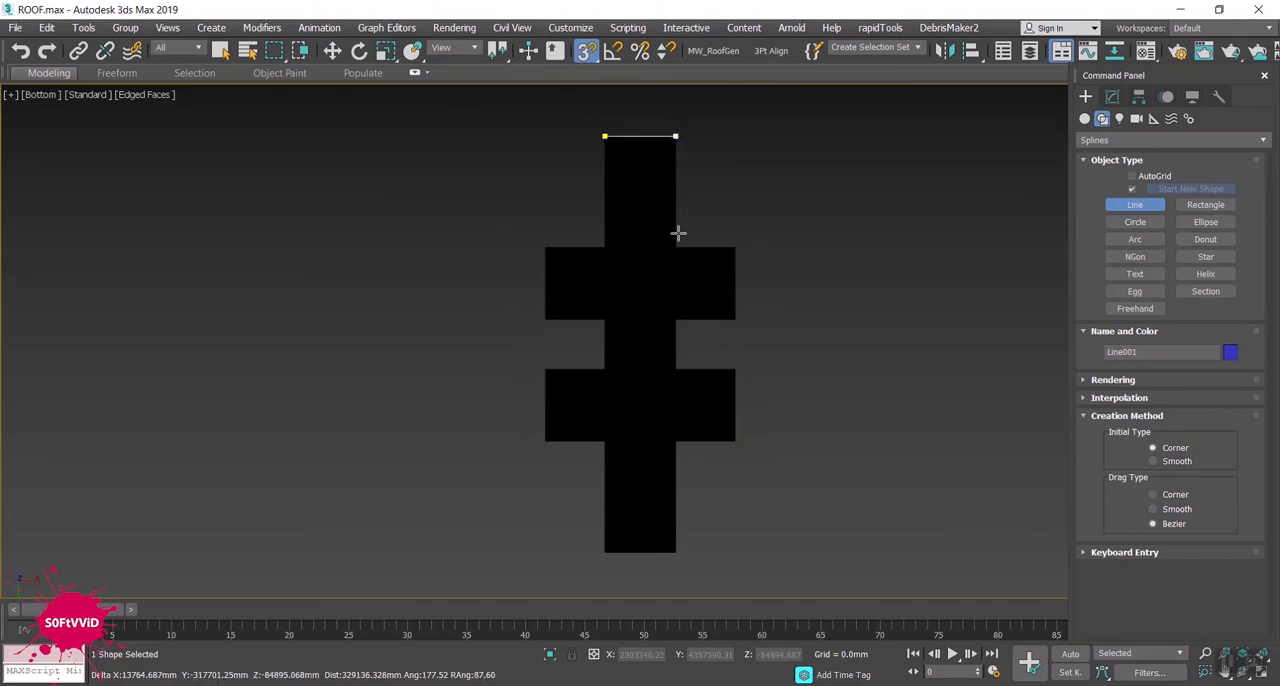
{"action": "left_click", "coordinate": [675, 246]}
{"action": "left_click", "coordinate": [735, 247]}
{"action": "left_click", "coordinate": [735, 319]}
{"action": "left_click", "coordinate": [675, 319]}
{"action": "left_click", "coordinate": [675, 369]}
{"action": "left_click", "coordinate": [735, 369]}
{"action": "left_click", "coordinate": [735, 441]}
{"action": "left_click", "coordinate": [675, 441]}
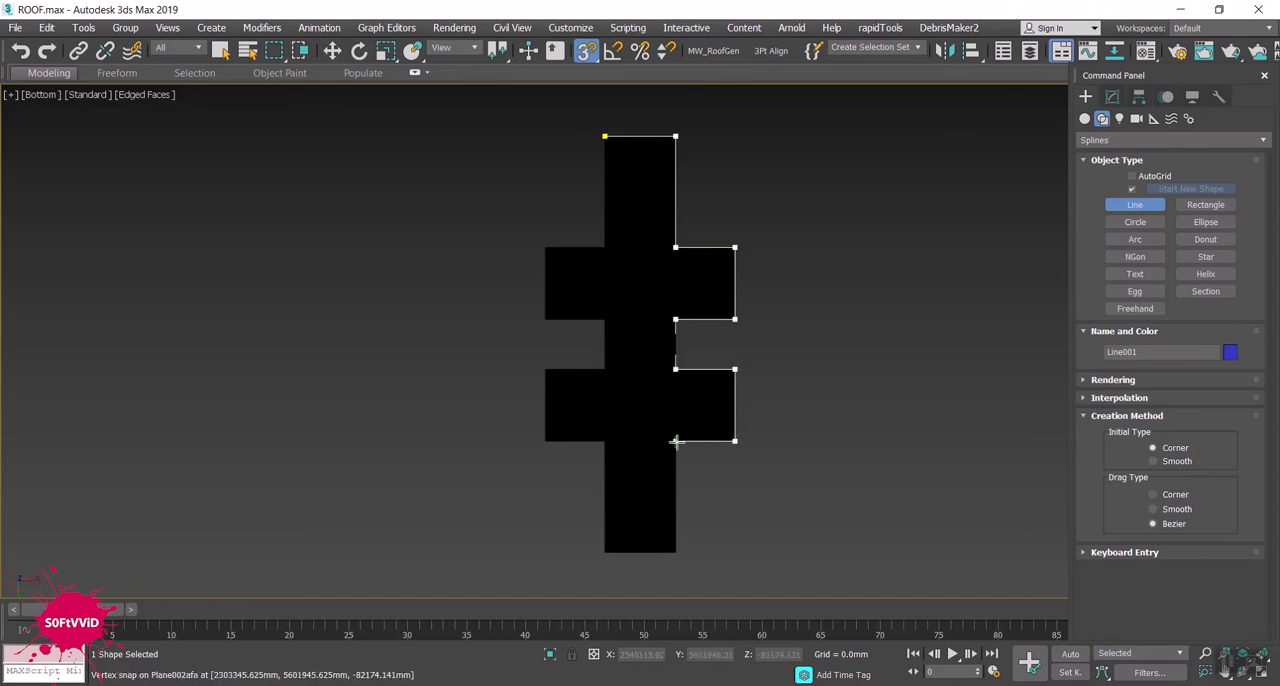
{"action": "left_click", "coordinate": [675, 552]}
{"action": "left_click", "coordinate": [605, 552]}
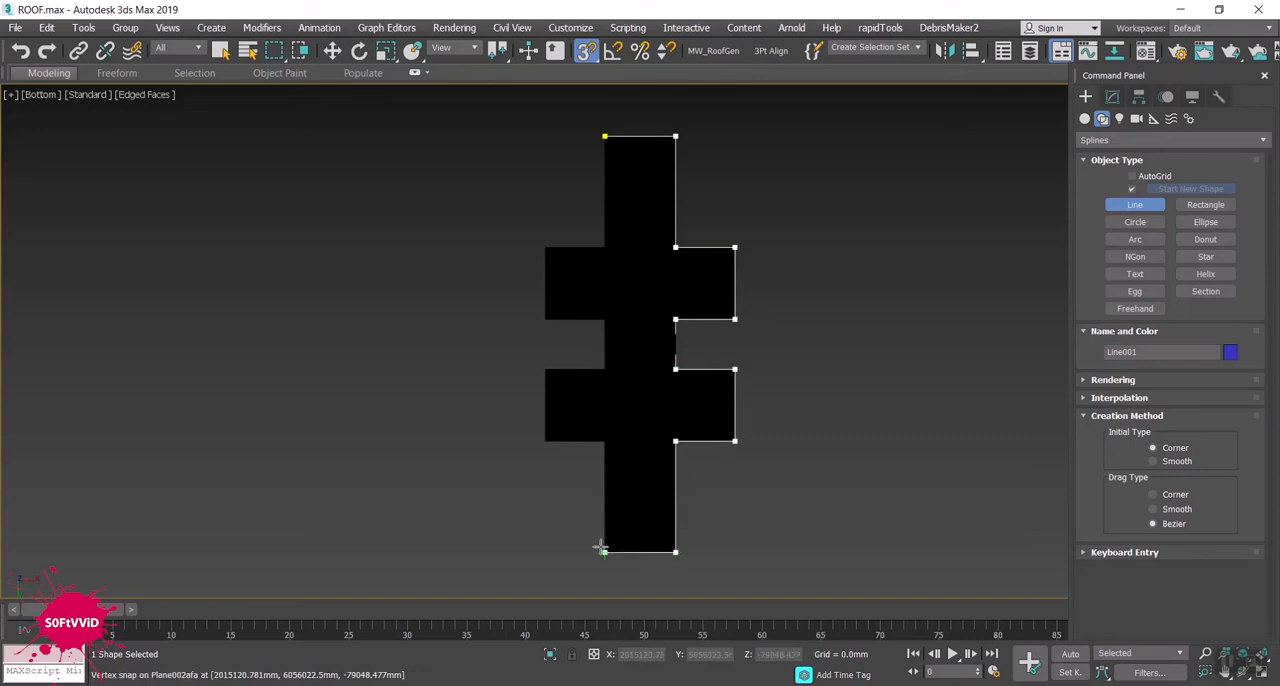
- Continue the line through the corner vertices of the remaining stepped side back to the start point and close the spline
{"action": "left_click", "coordinate": [603, 441]}
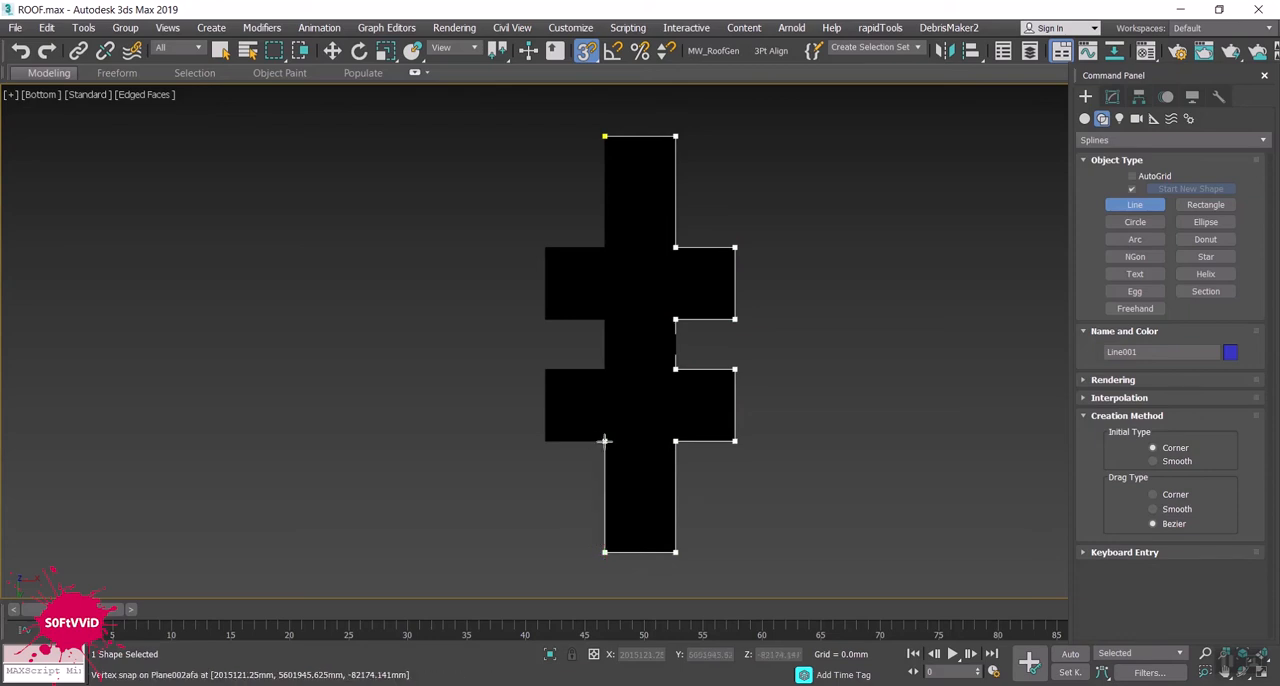
{"action": "left_click", "coordinate": [546, 439]}
{"action": "left_click", "coordinate": [545, 369]}
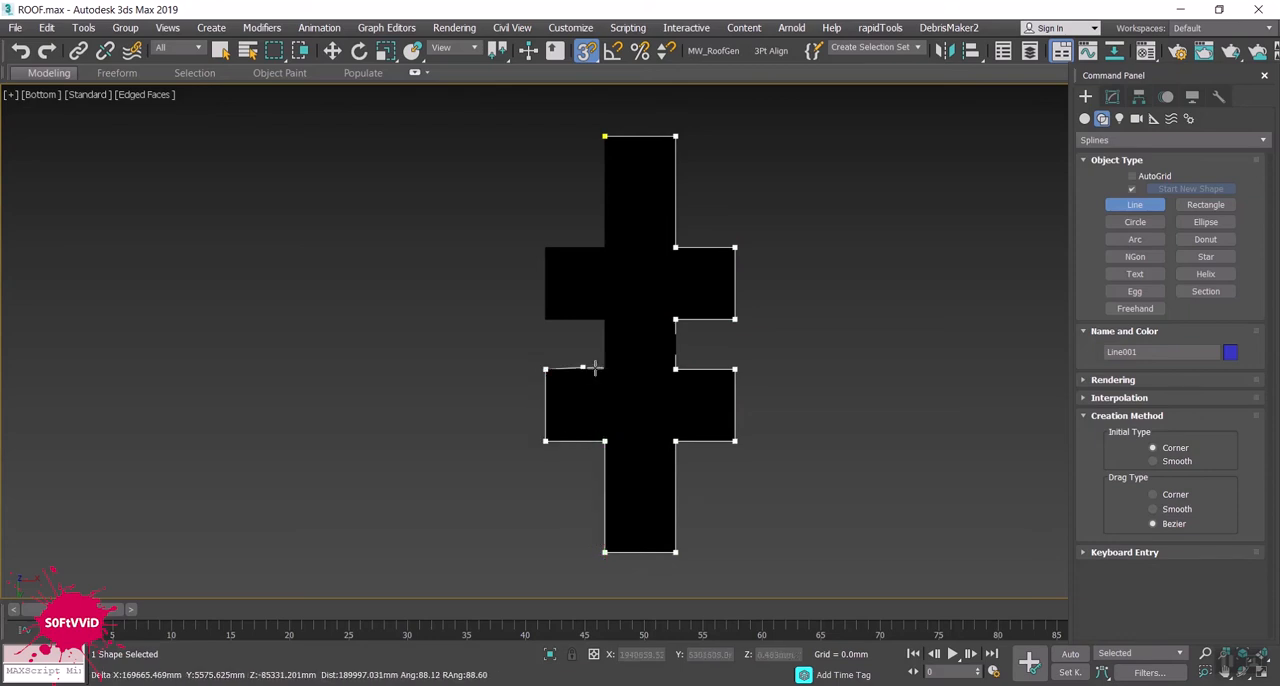
{"action": "left_click", "coordinate": [605, 369]}
{"action": "left_click", "coordinate": [604, 318]}
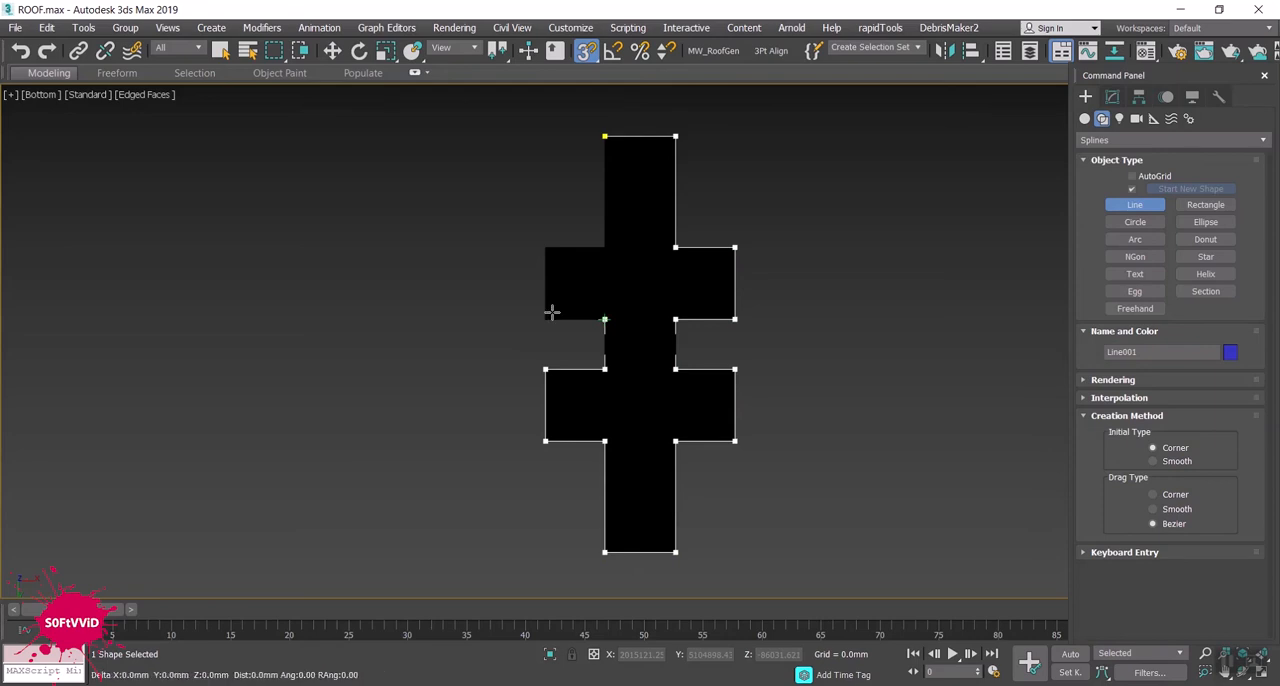
{"action": "left_click", "coordinate": [546, 246]}
{"action": "left_click", "coordinate": [604, 247]}
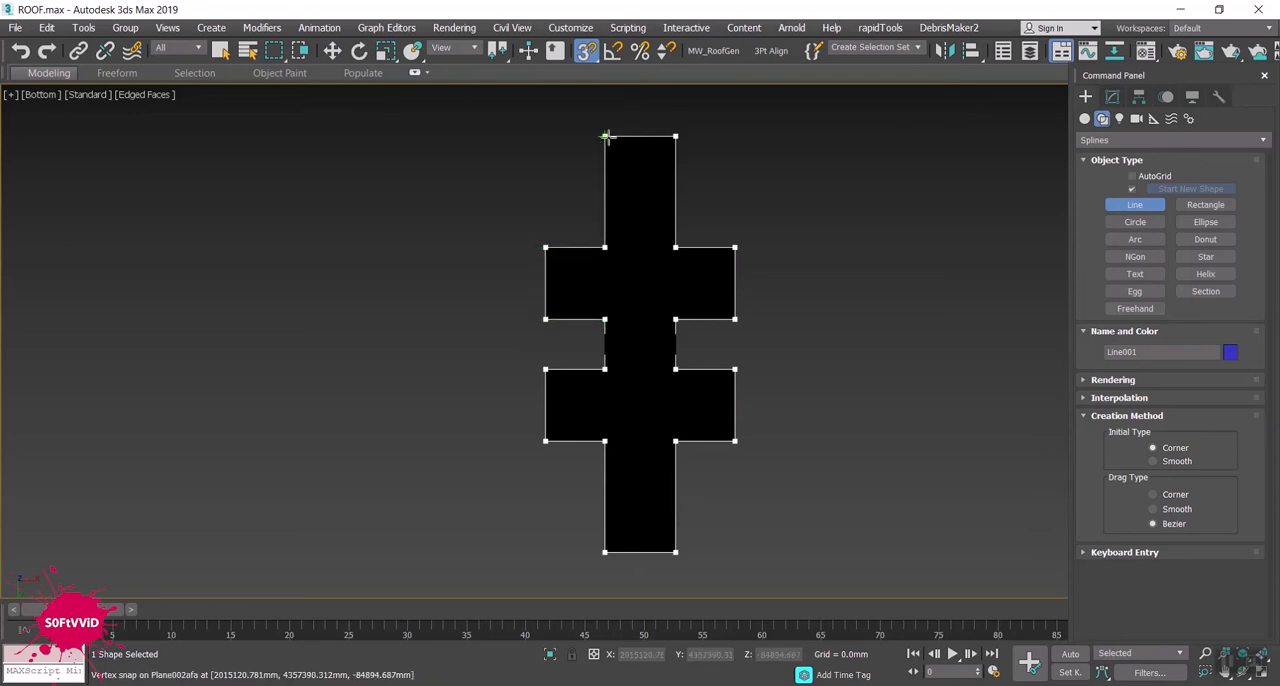
{"action": "left_click", "coordinate": [605, 138]}
{"action": "left_click", "coordinate": [613, 406]}
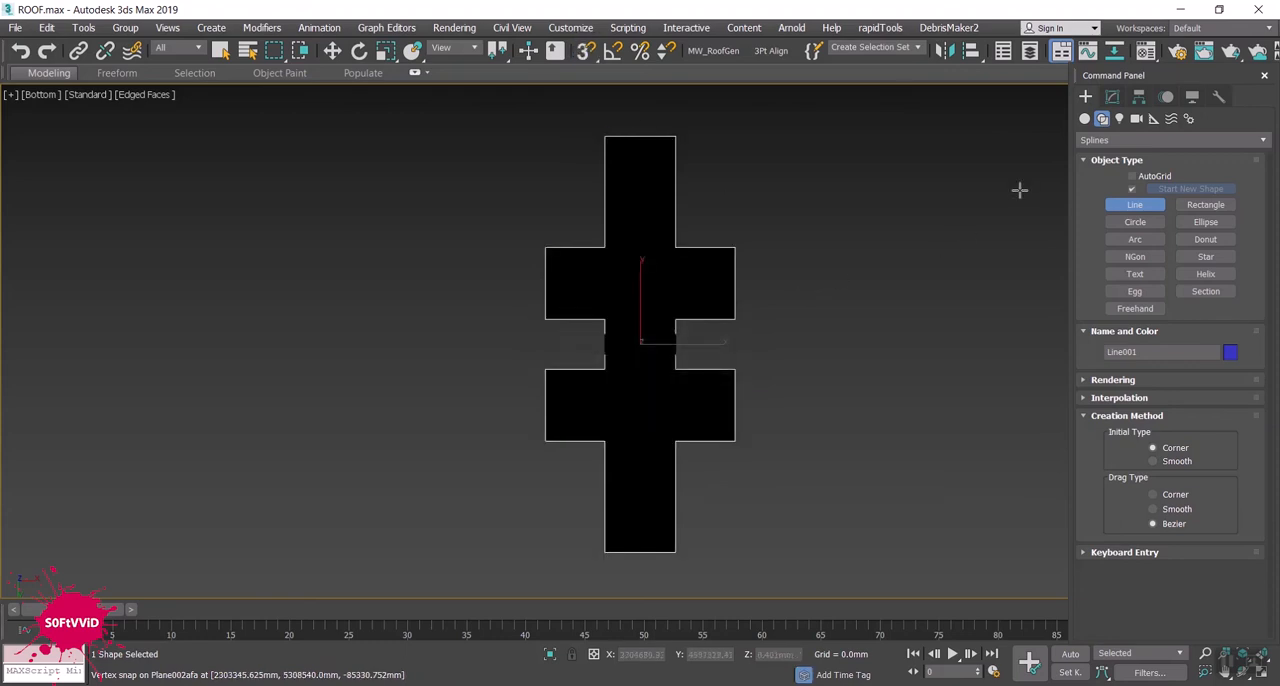
- End line creation, move the closed outline spline along Y away from the roof and isolate it in an angled view
{"action": "right_click", "coordinate": [834, 203]}
{"action": "middle_click_drag", "start_coordinate": [834, 203], "coordinate": [906, 391], "text": "alt"}
{"action": "left_click_drag", "start_coordinate": [601, 341], "coordinate": [104, 314]}
{"action": "middle_click_drag", "start_coordinate": [358, 423], "coordinate": [585, 433]}
{"action": "left_click", "coordinate": [549, 654]}
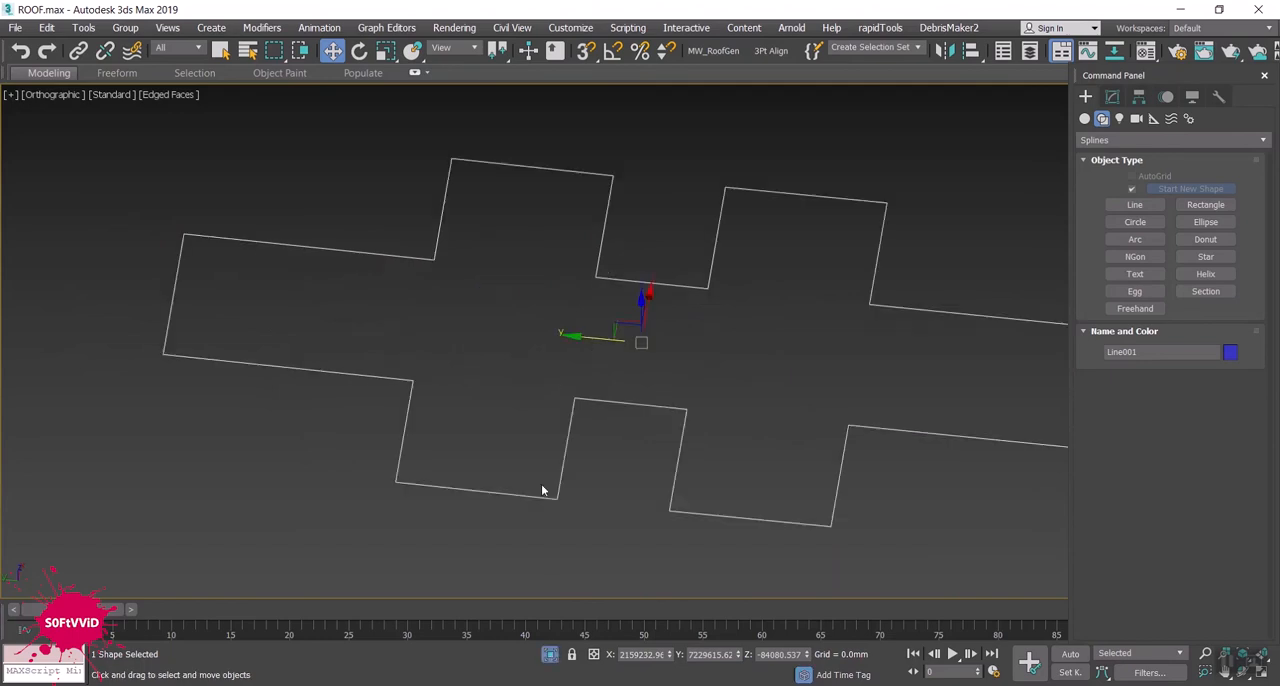
{"action": "scroll", "coordinate": [421, 344], "scroll_direction": "down", "scroll_amount": 3}
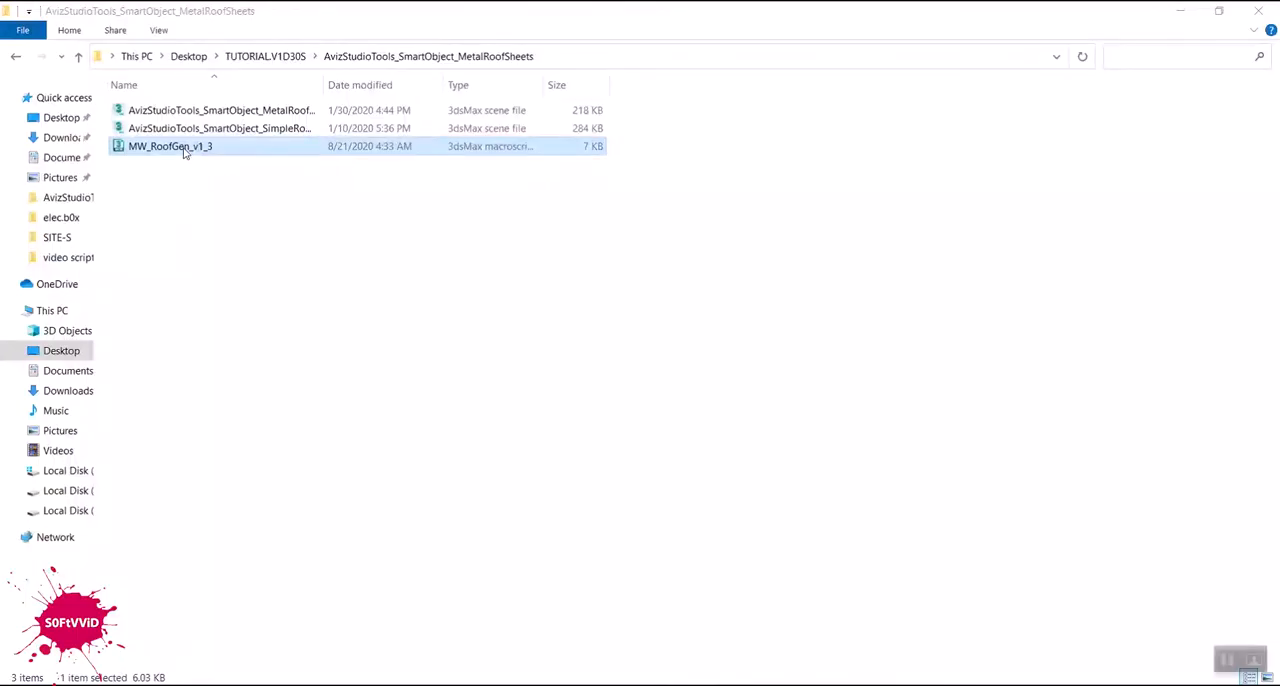
- Copy the MW_RoofGen_v1_3 macroscript from the AvizStudioTools_SmartObject_MetalRoofSheets folder in File Explorer and close the folder window
{"action": "right_click", "coordinate": [185, 147]}
{"action": "left_click", "coordinate": [257, 423]}
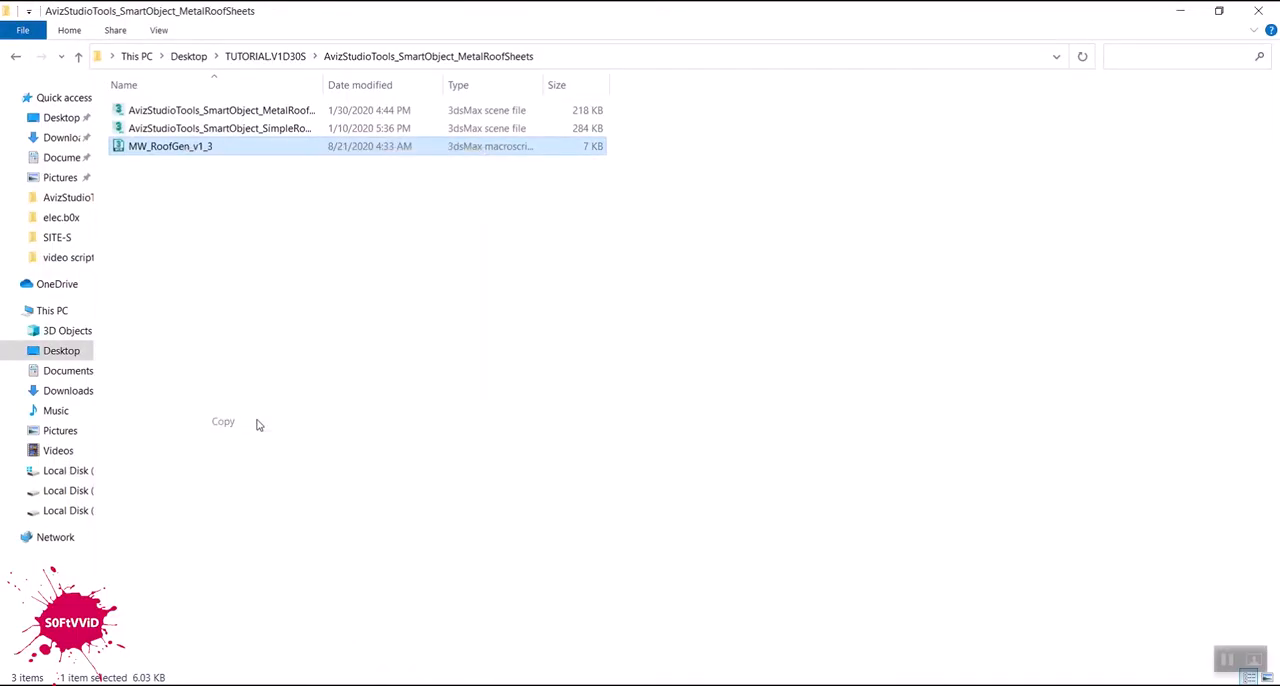
{"action": "left_click", "coordinate": [1258, 10]}
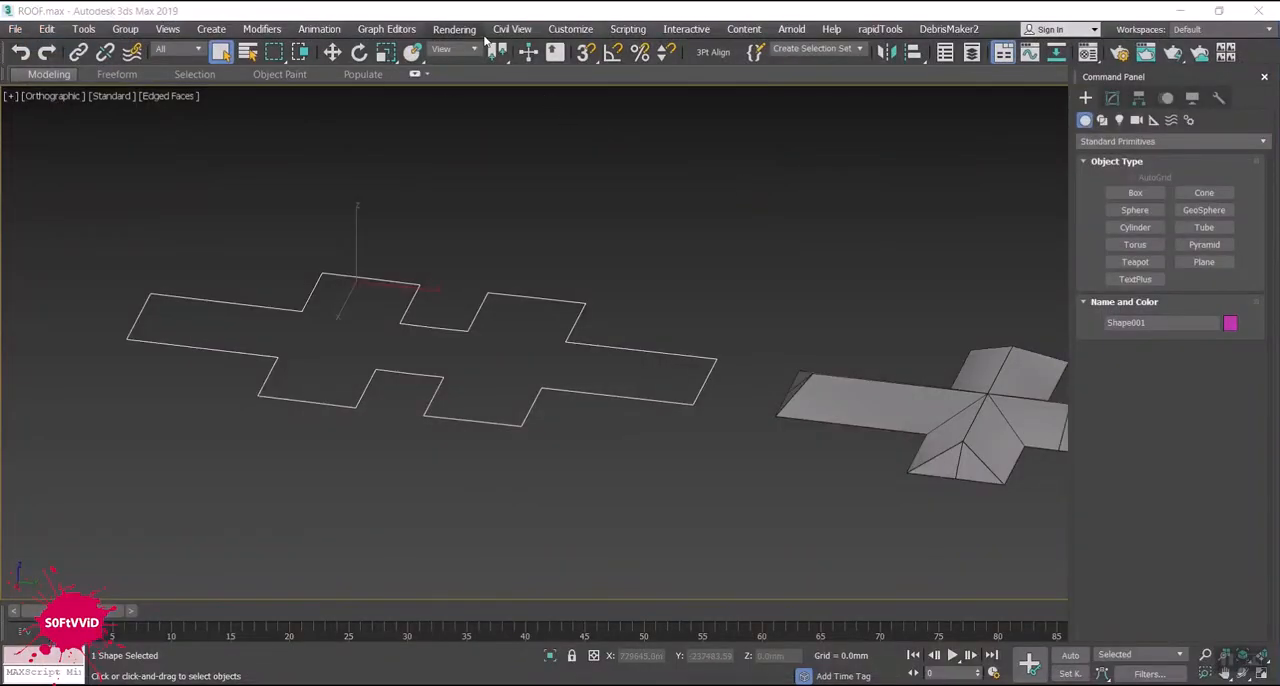
- Start Run Script and browse to the MacroScripts folder inside the 3ds Max 2019 program folder
{"action": "left_click", "coordinate": [629, 30]}
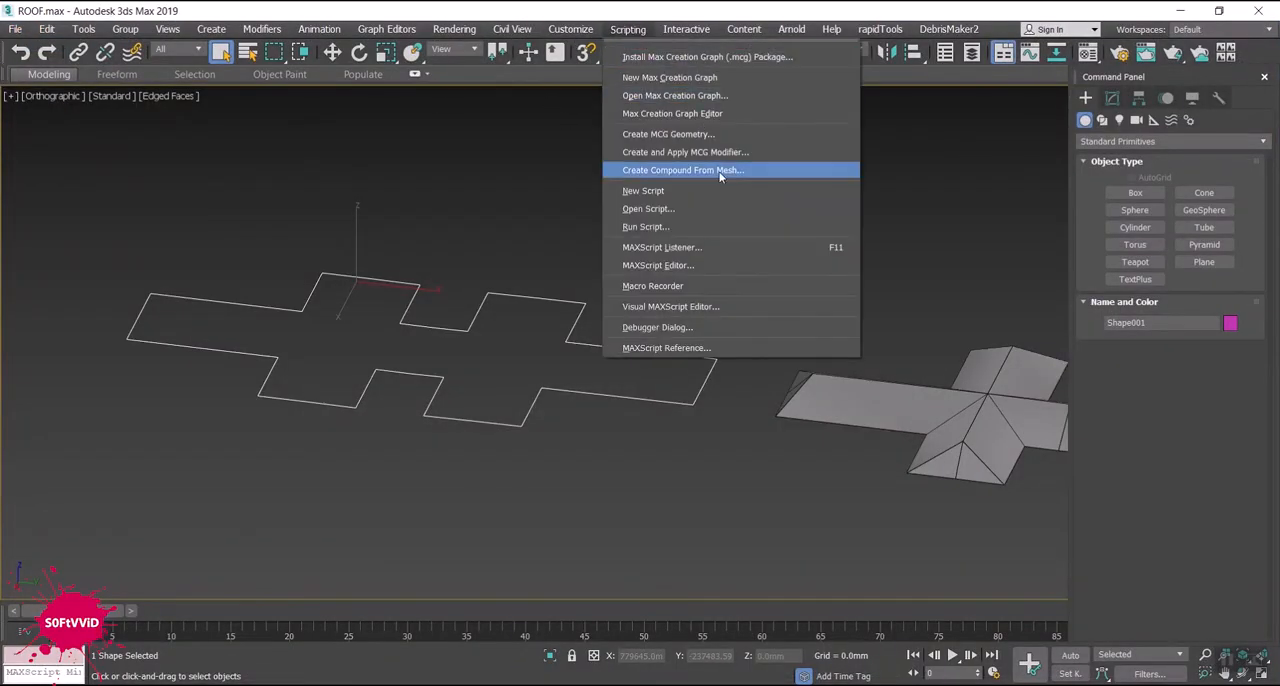
{"action": "left_click", "coordinate": [734, 226]}
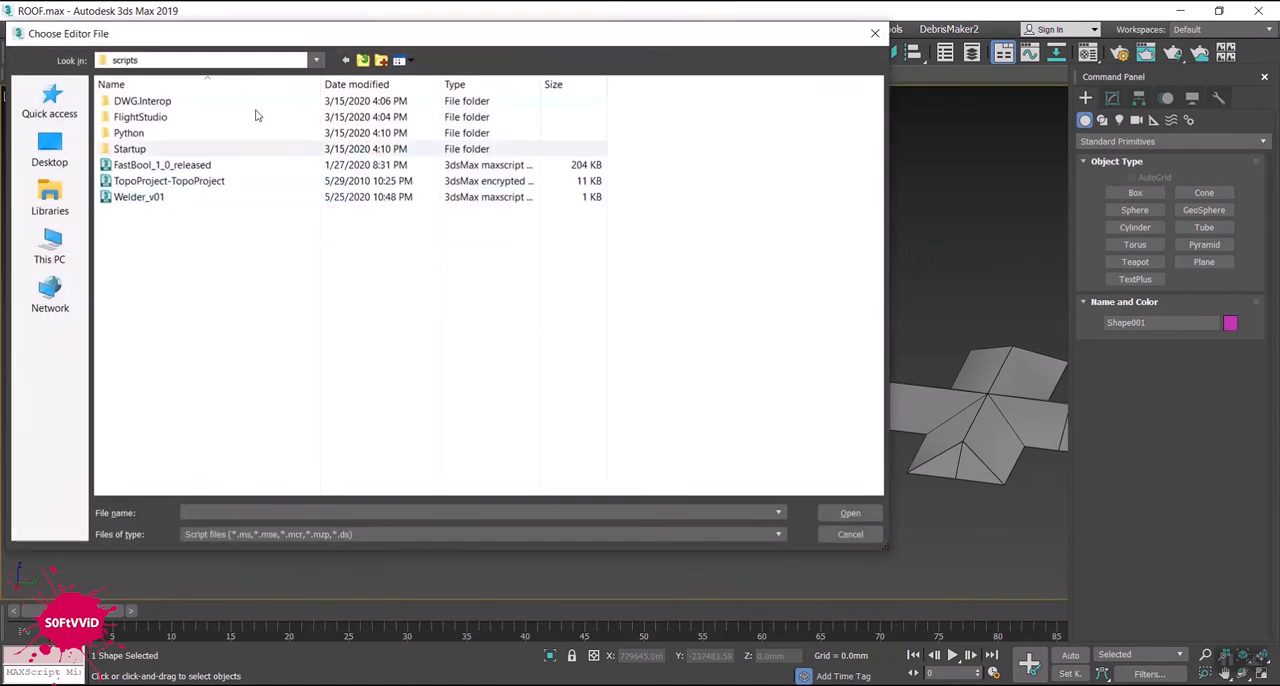
{"action": "left_click", "coordinate": [363, 60]}
{"action": "scroll", "coordinate": [210, 198], "scroll_direction": "down", "scroll_amount": 4}
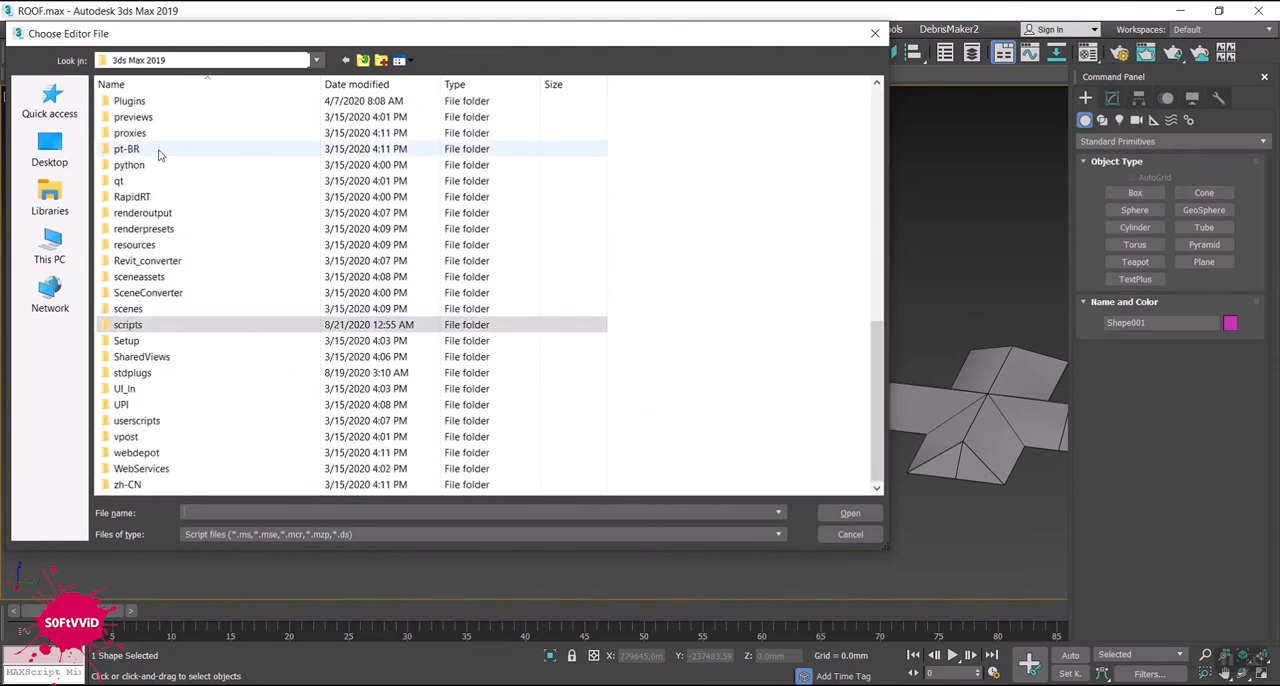
{"action": "scroll", "coordinate": [163, 194], "scroll_direction": "up", "scroll_amount": 3}
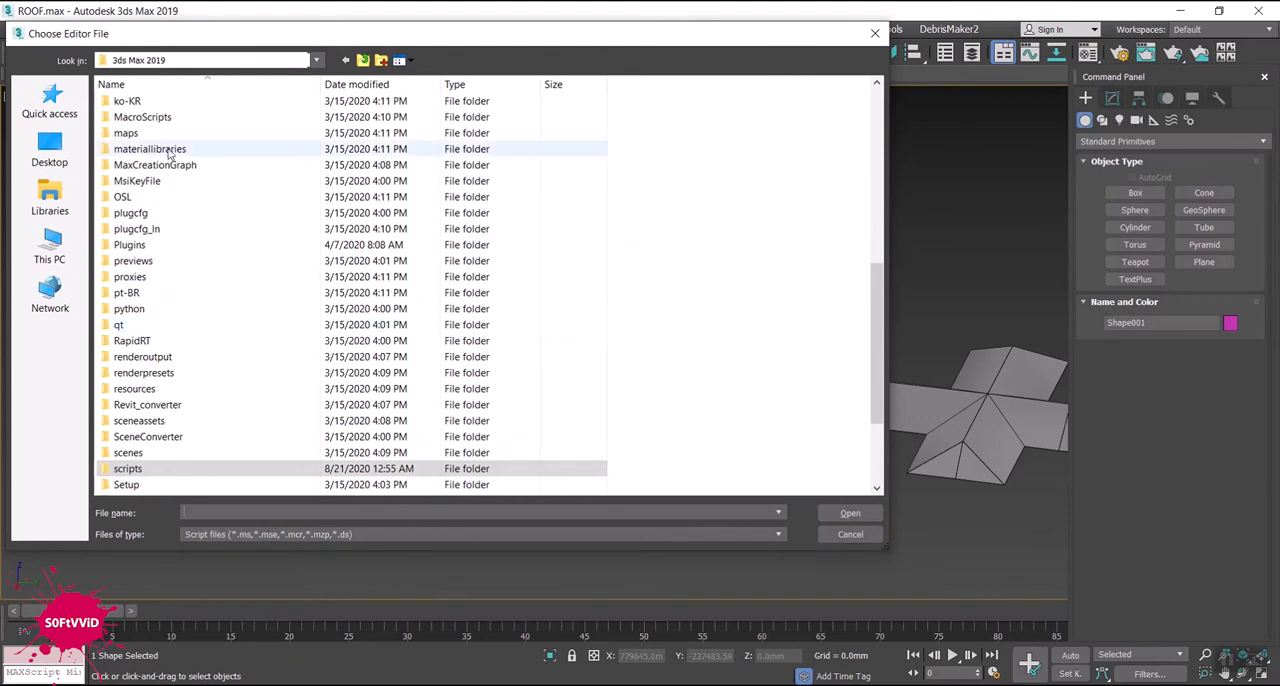
{"action": "double_click", "coordinate": [160, 117]}
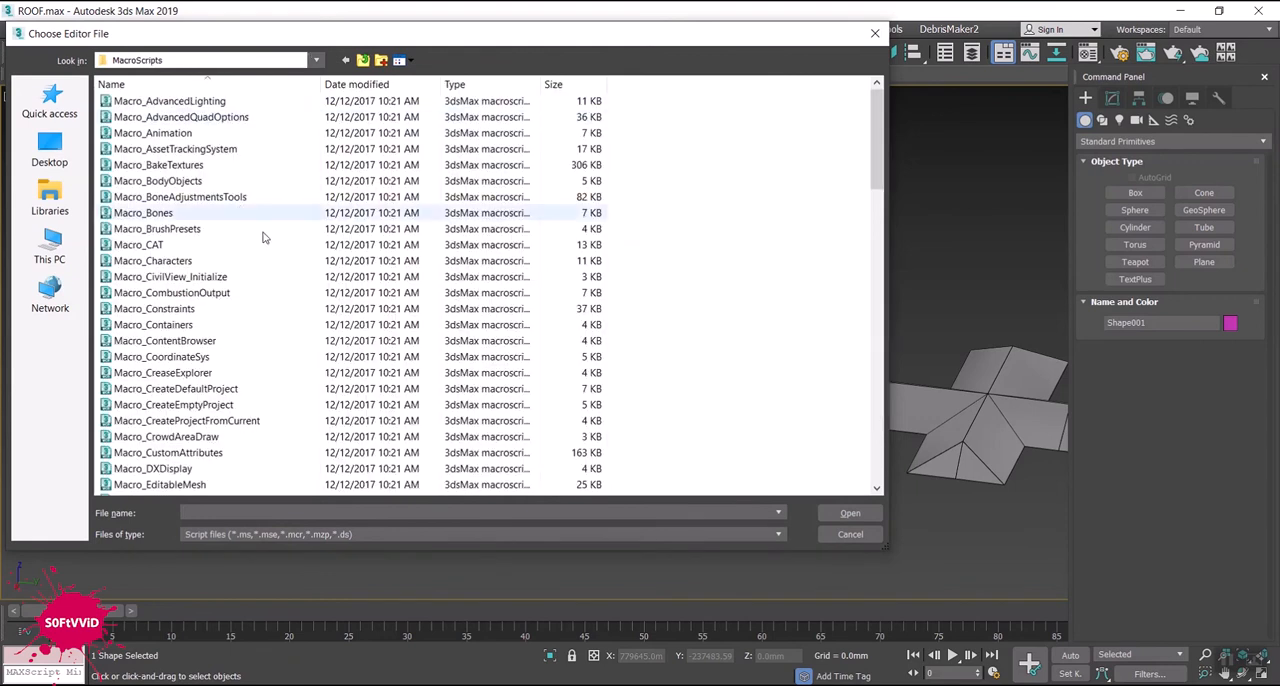
- Paste the MW_RoofGen_v1_3 macroscript into the MacroScripts folder and close the file dialog without running a script
{"action": "right_click", "coordinate": [722, 198]}
{"action": "left_click", "coordinate": [762, 290]}
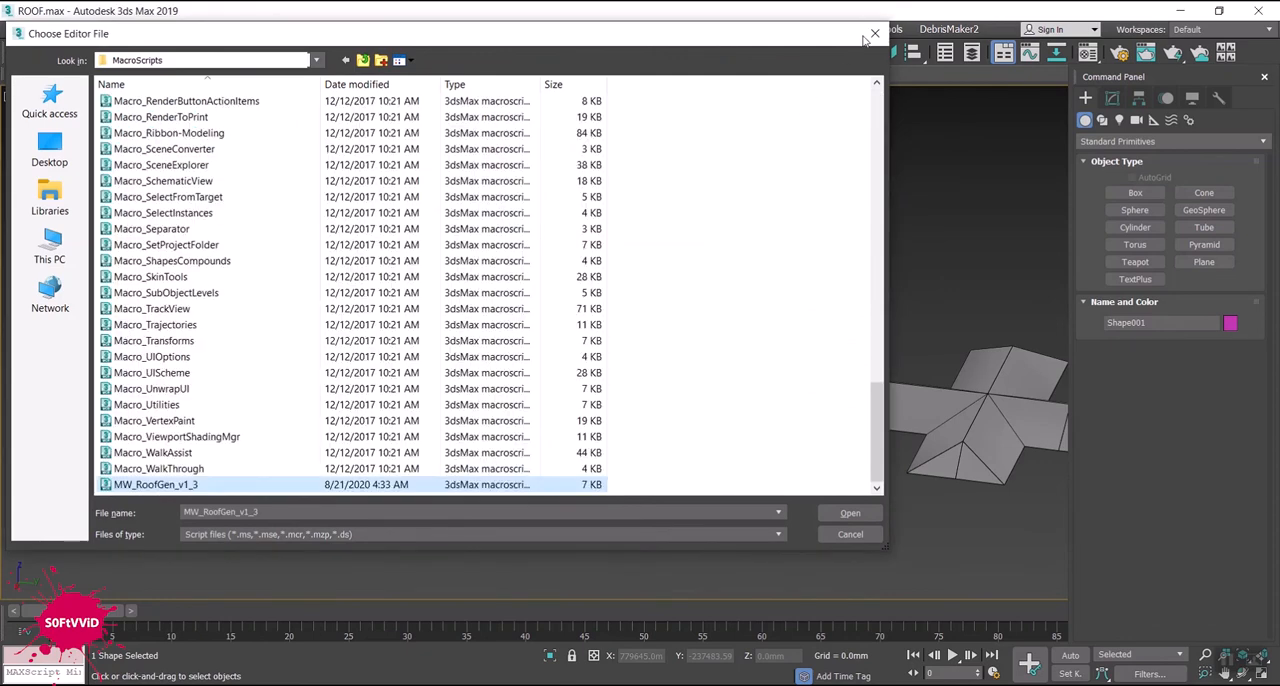
{"action": "left_click", "coordinate": [876, 36]}
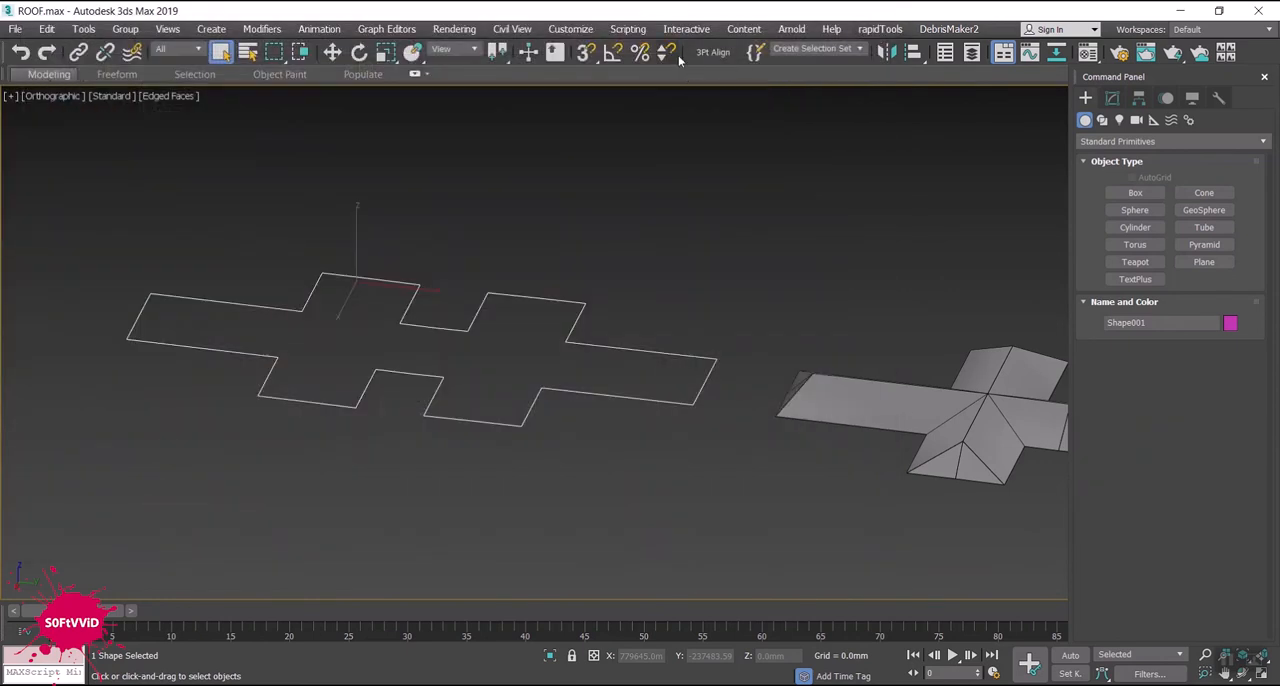
{"action": "left_click", "coordinate": [629, 30]}
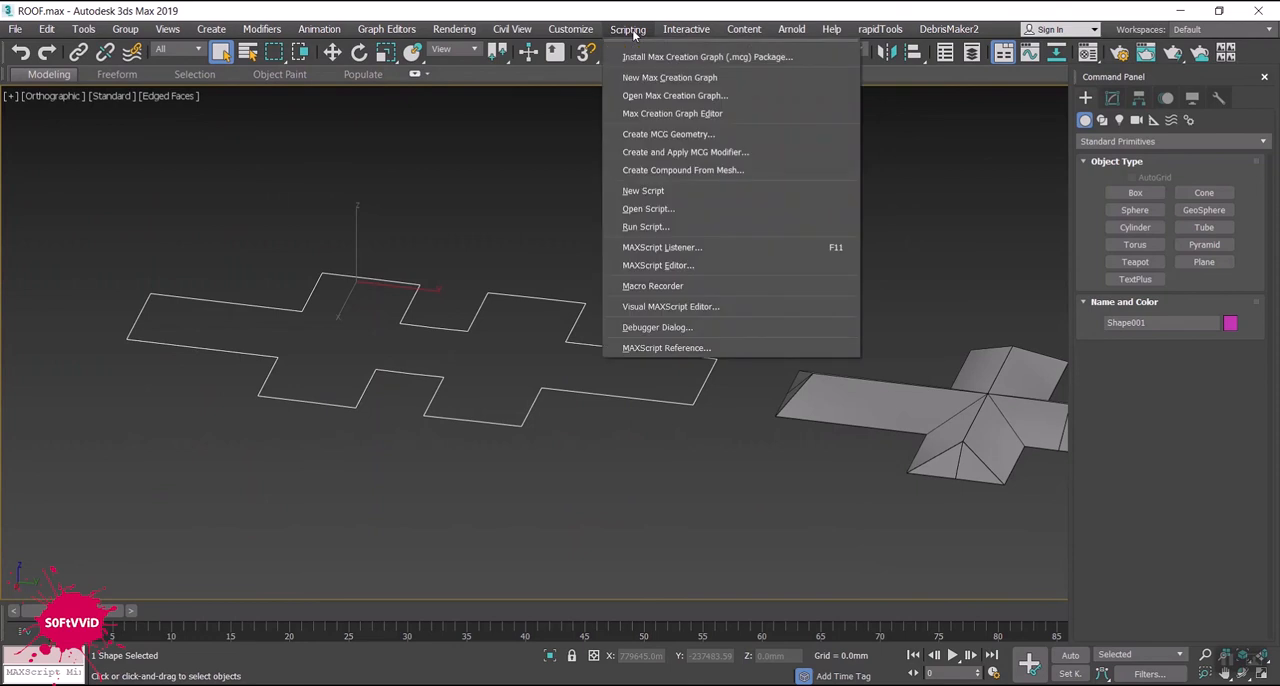
{"action": "left_click", "coordinate": [734, 226]}
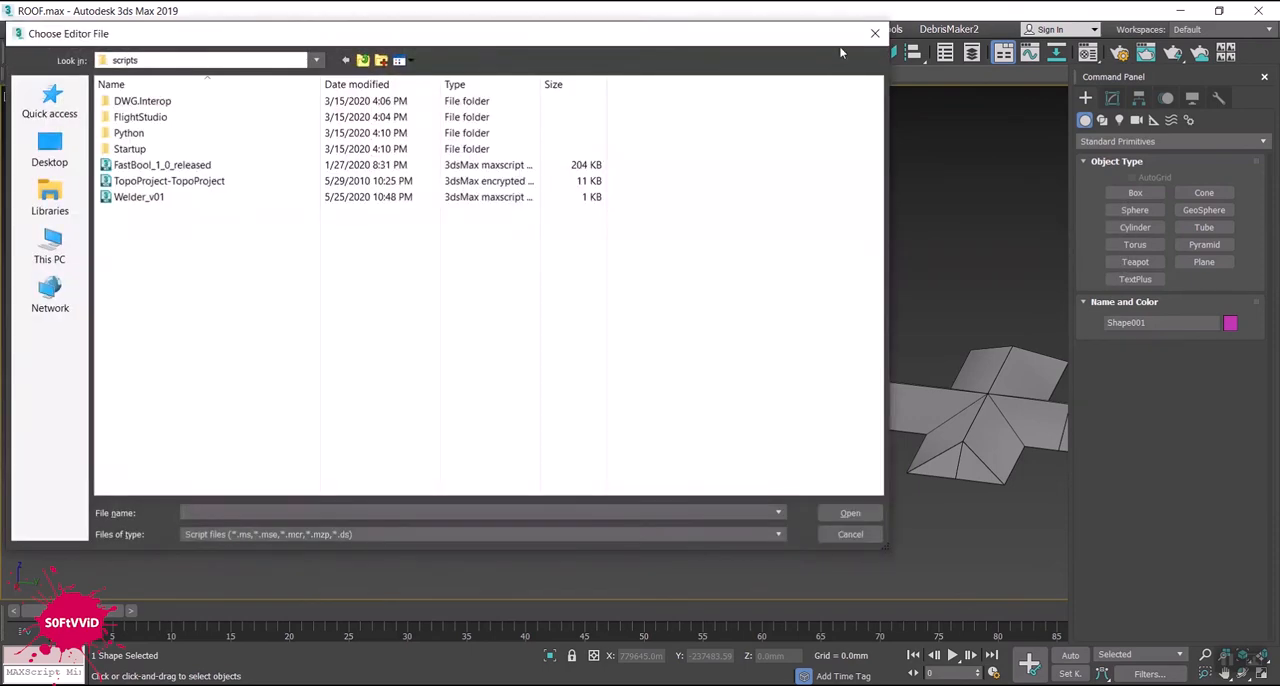
{"action": "left_click", "coordinate": [869, 37]}
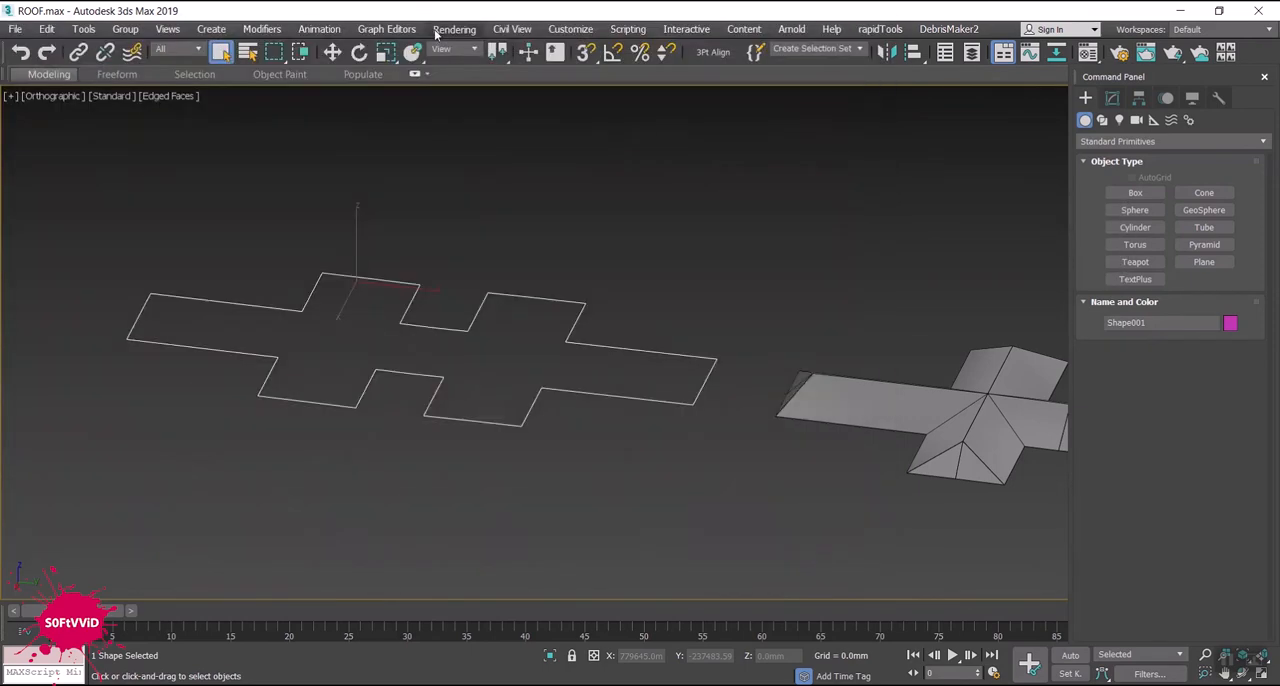
- Open the Customize User Interface toolbar settings and show the # Scripts category of the Main UI group
{"action": "left_click", "coordinate": [566, 30]}
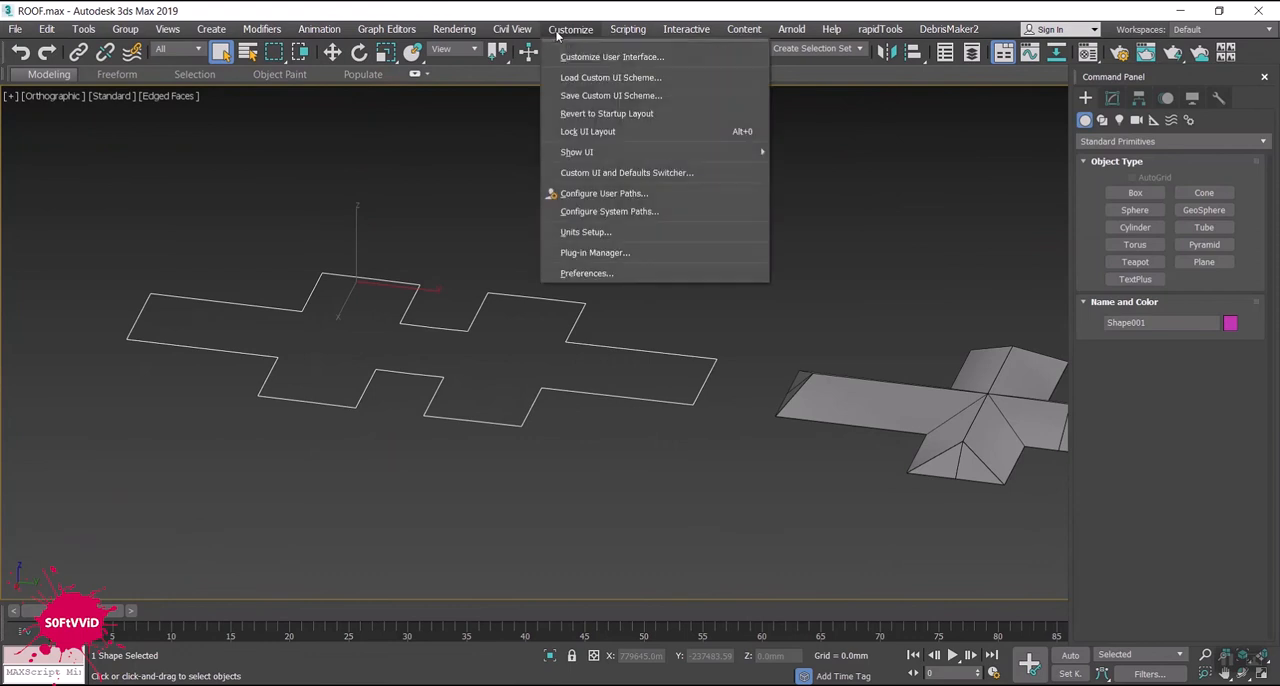
{"action": "left_click", "coordinate": [605, 58]}
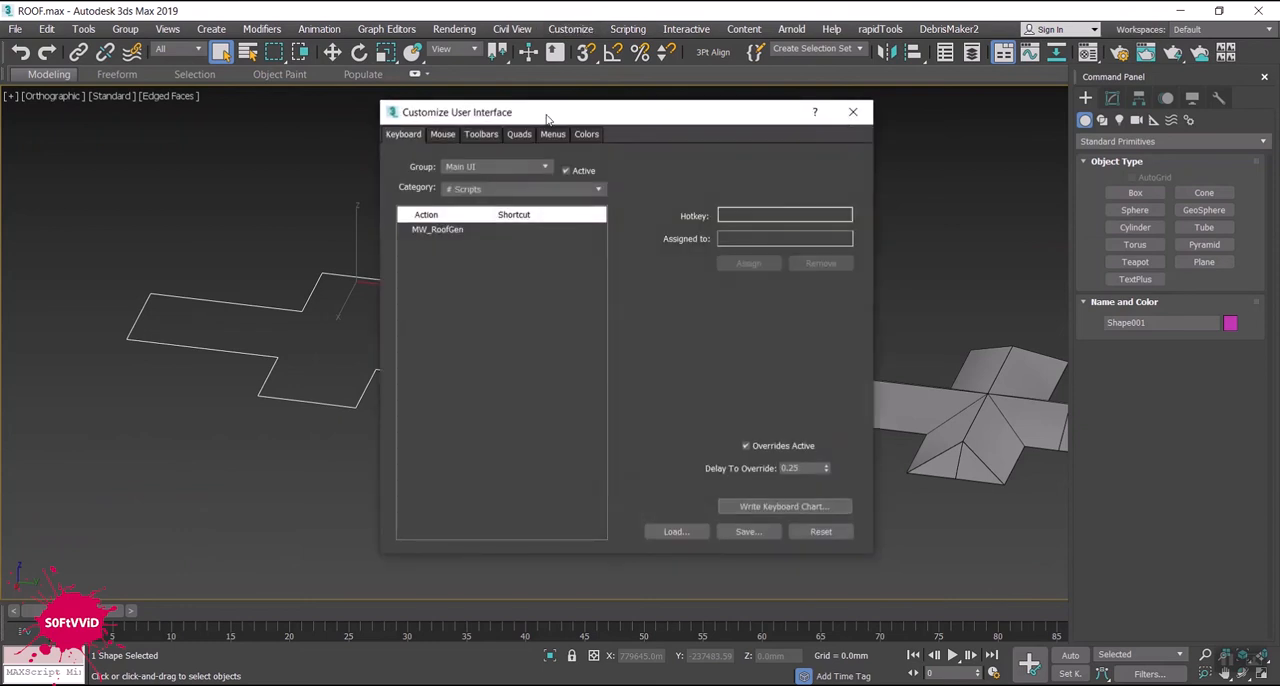
{"action": "left_click_drag", "start_coordinate": [510, 118], "coordinate": [375, 118]}
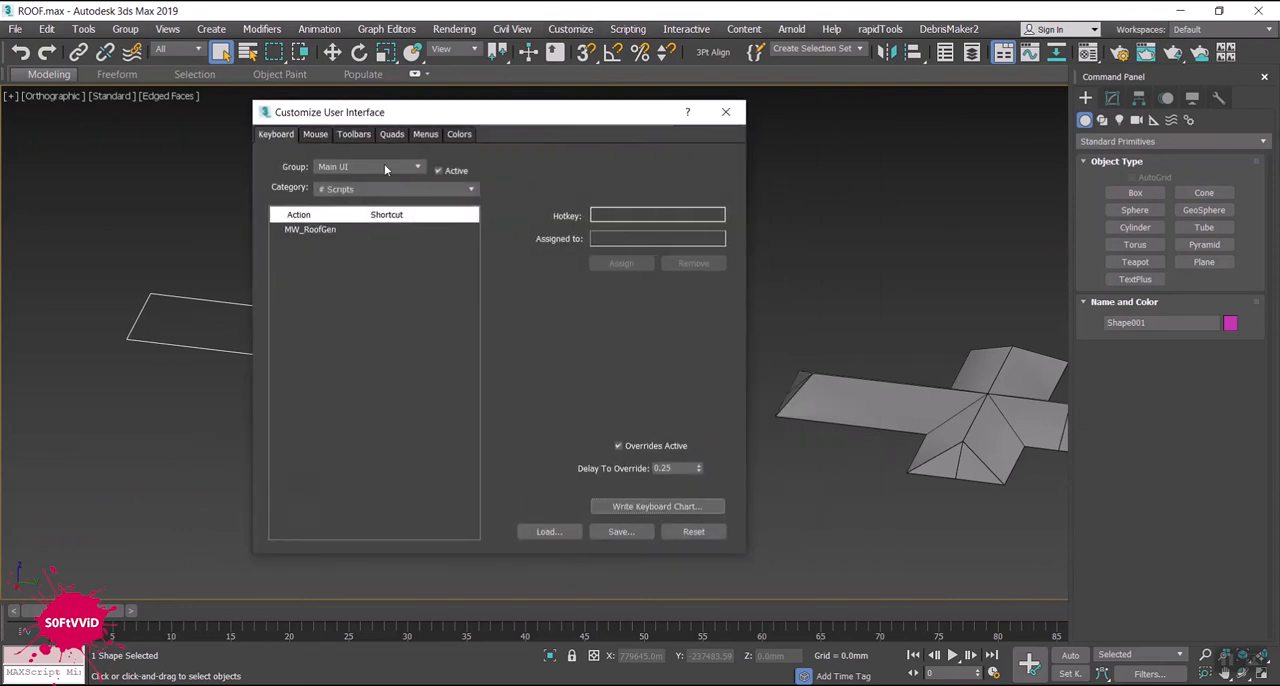
{"action": "left_click", "coordinate": [354, 134]}
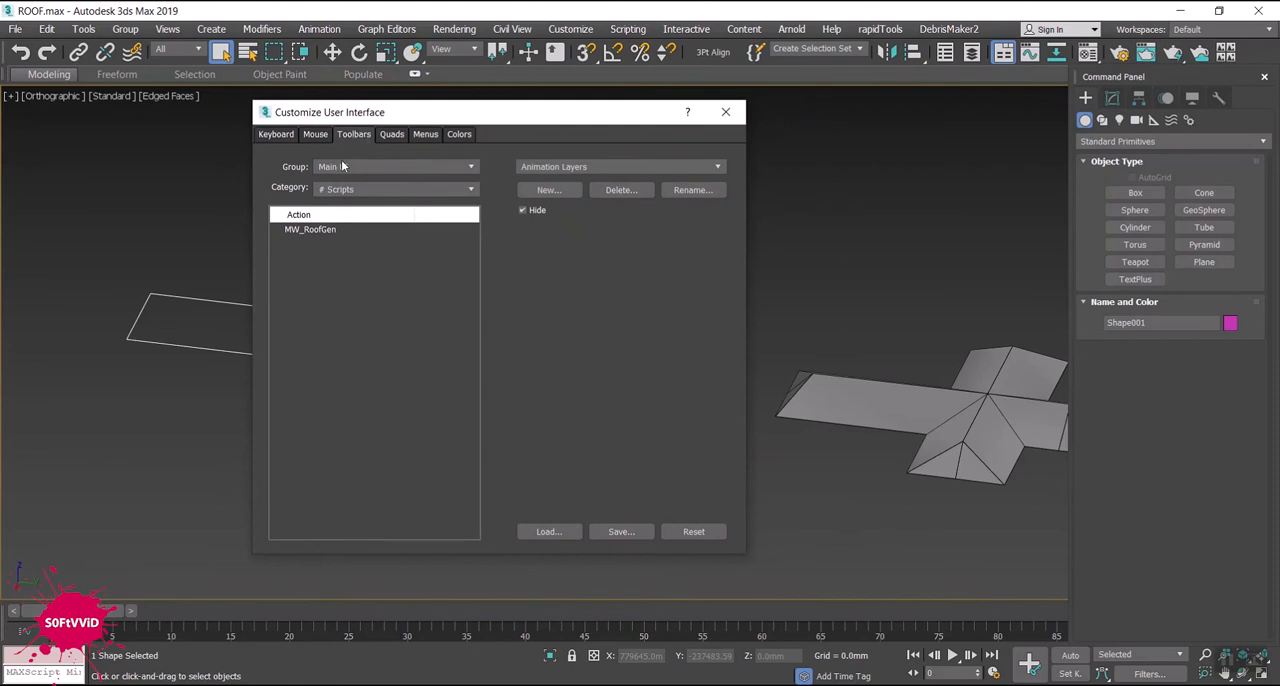
{"action": "left_click", "coordinate": [472, 192]}
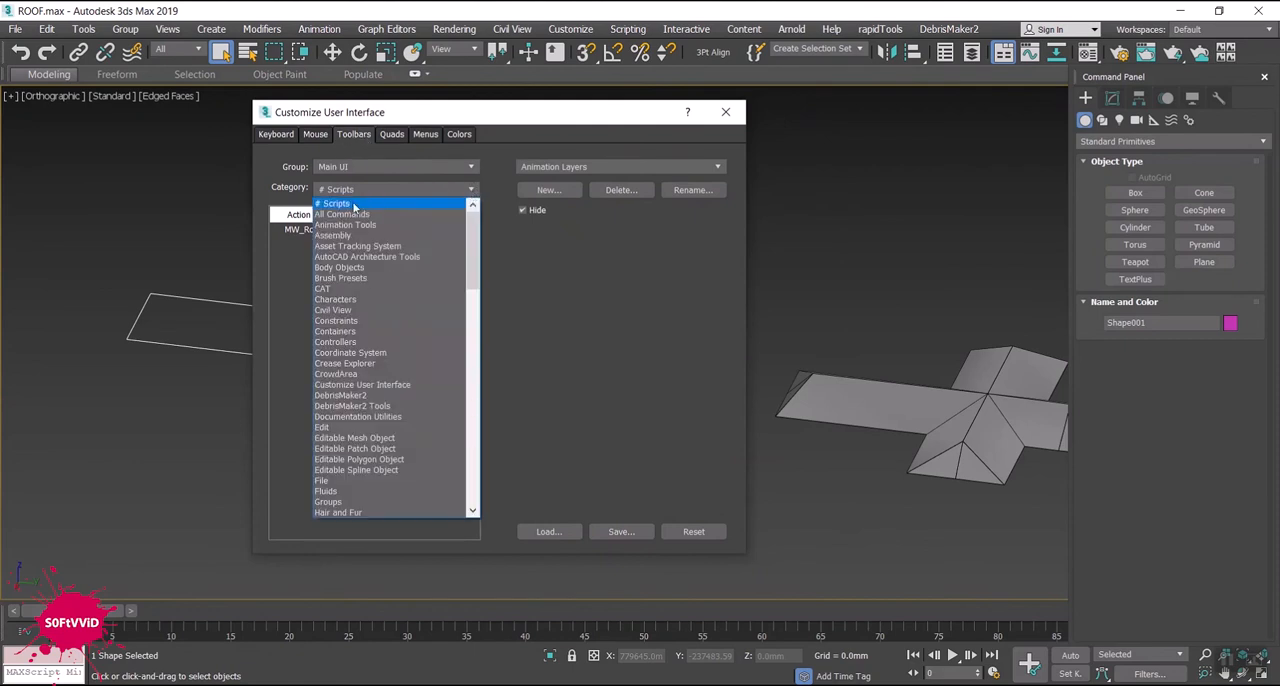
{"action": "left_click", "coordinate": [472, 192]}
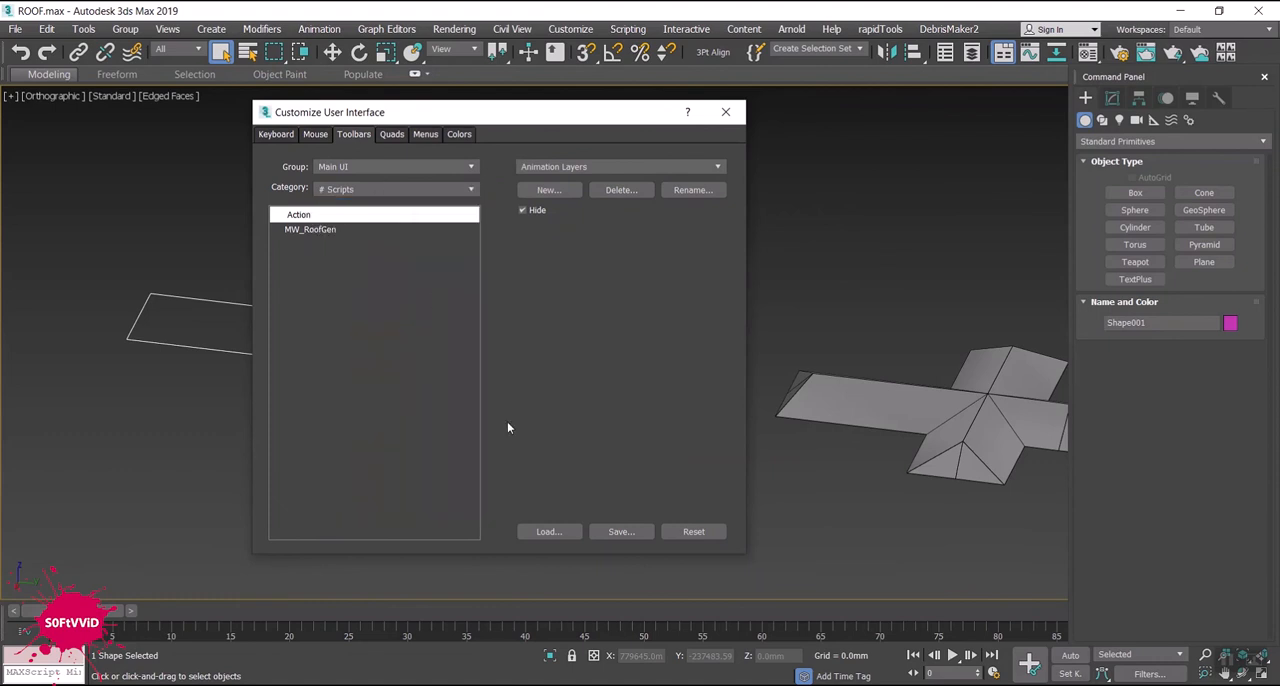
- Save the user interface configuration as Workspace1__usersave__ in the UI folder
{"action": "left_click", "coordinate": [619, 529]}
{"action": "left_click", "coordinate": [630, 533]}
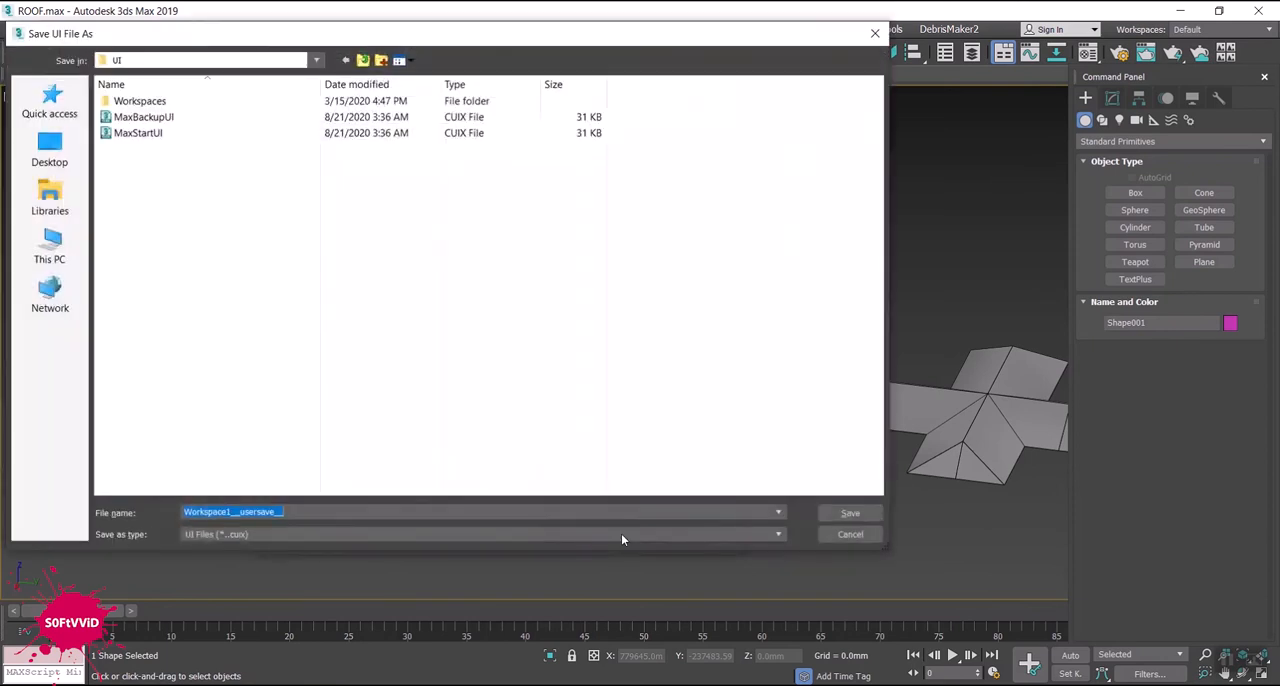
{"action": "left_click", "coordinate": [846, 514]}
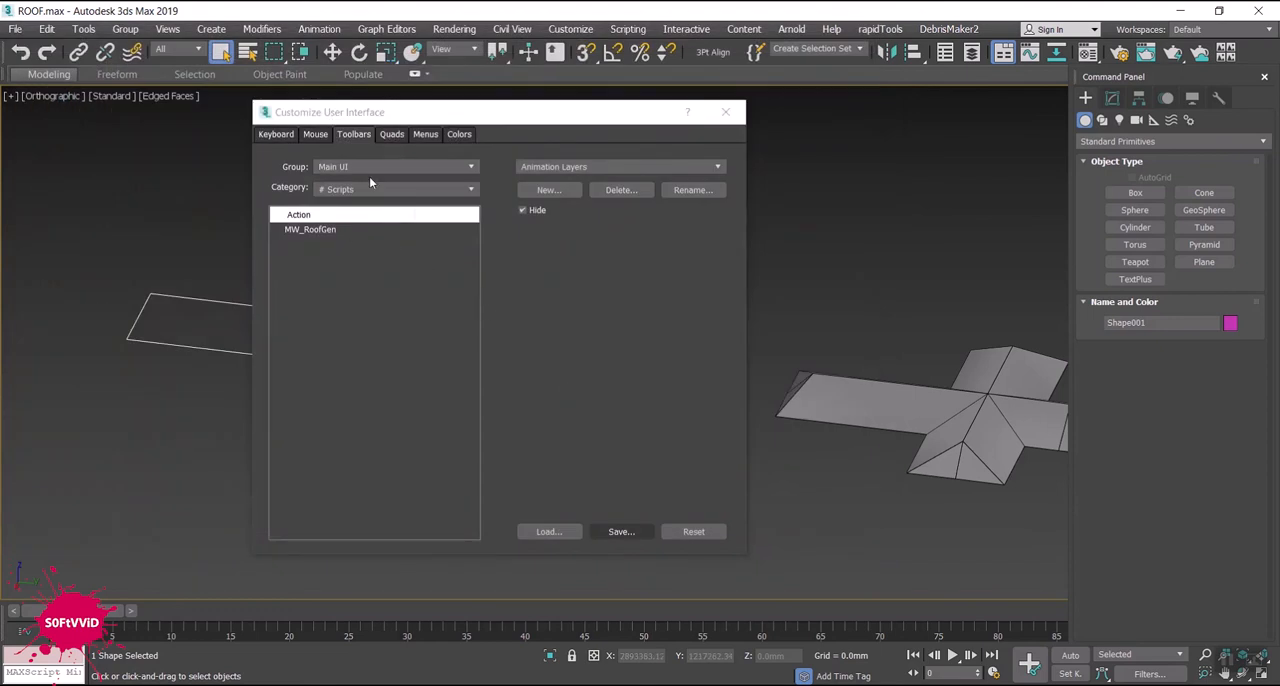
- Add the MW_RoofGen script action to the main toolbar before 3Pt Align and close the customization dialog
{"action": "left_click_drag", "start_coordinate": [503, 114], "coordinate": [543, 167]}
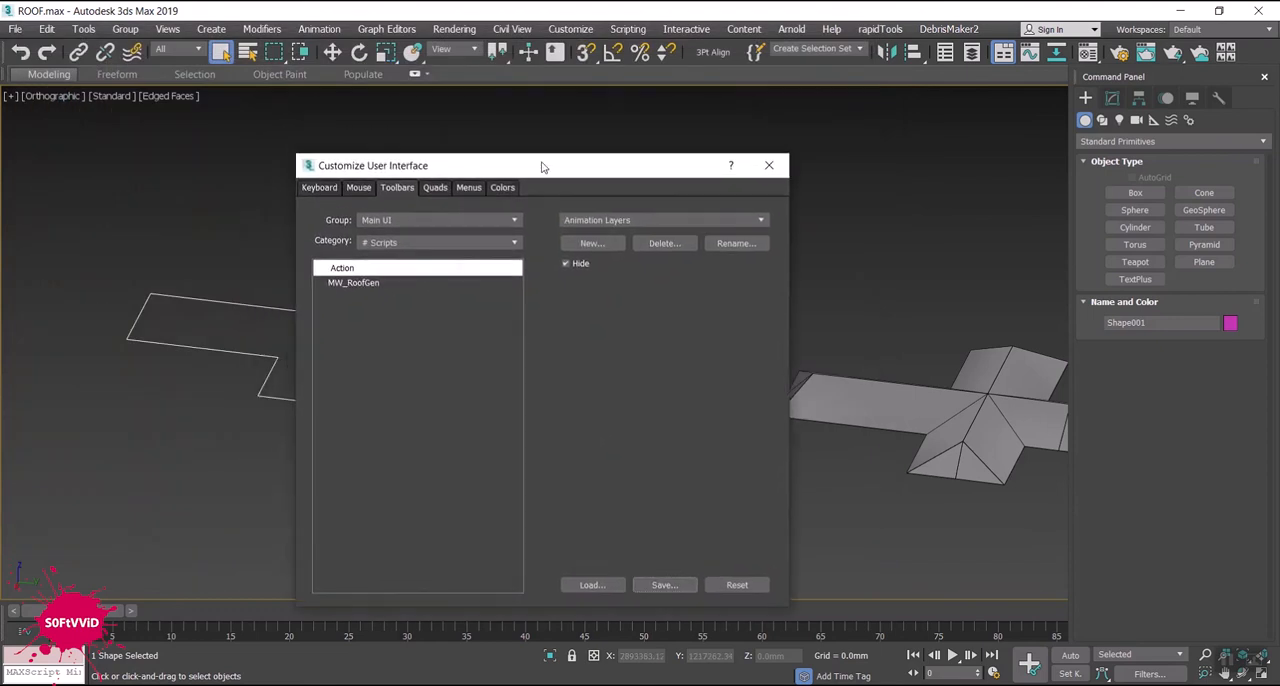
{"action": "left_click_drag", "start_coordinate": [356, 282], "coordinate": [688, 58]}
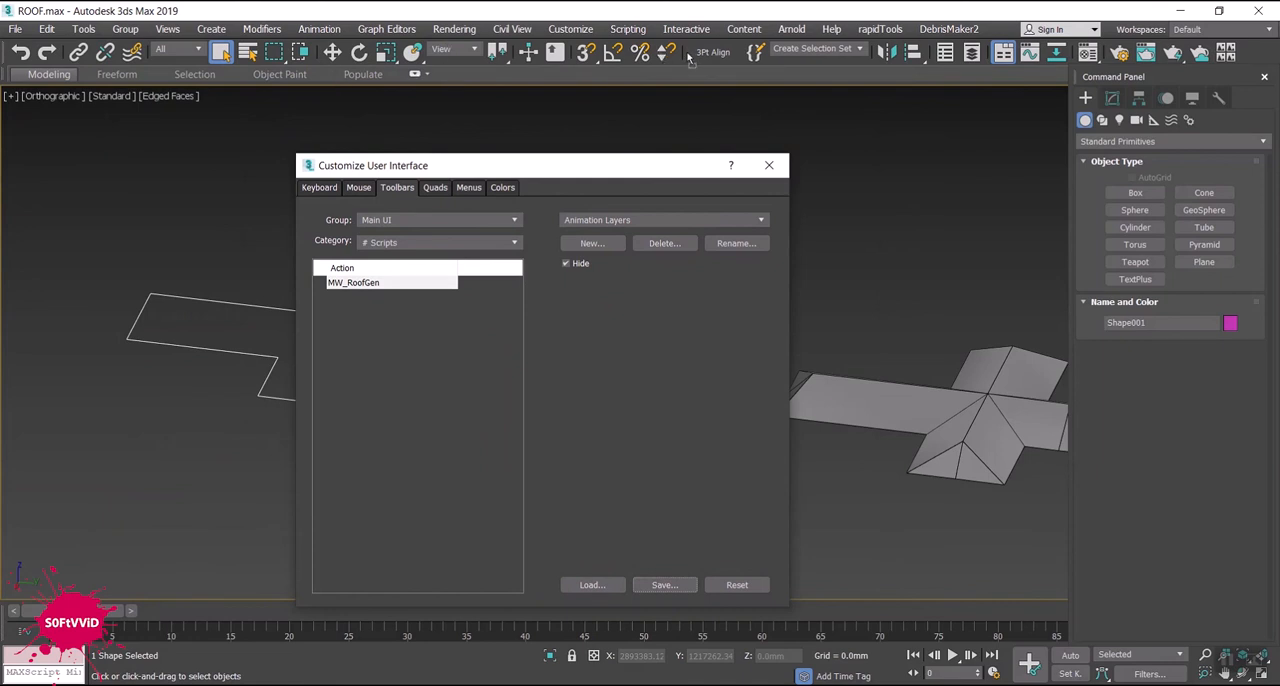
{"action": "left_click_drag", "start_coordinate": [689, 57], "coordinate": [687, 61]}
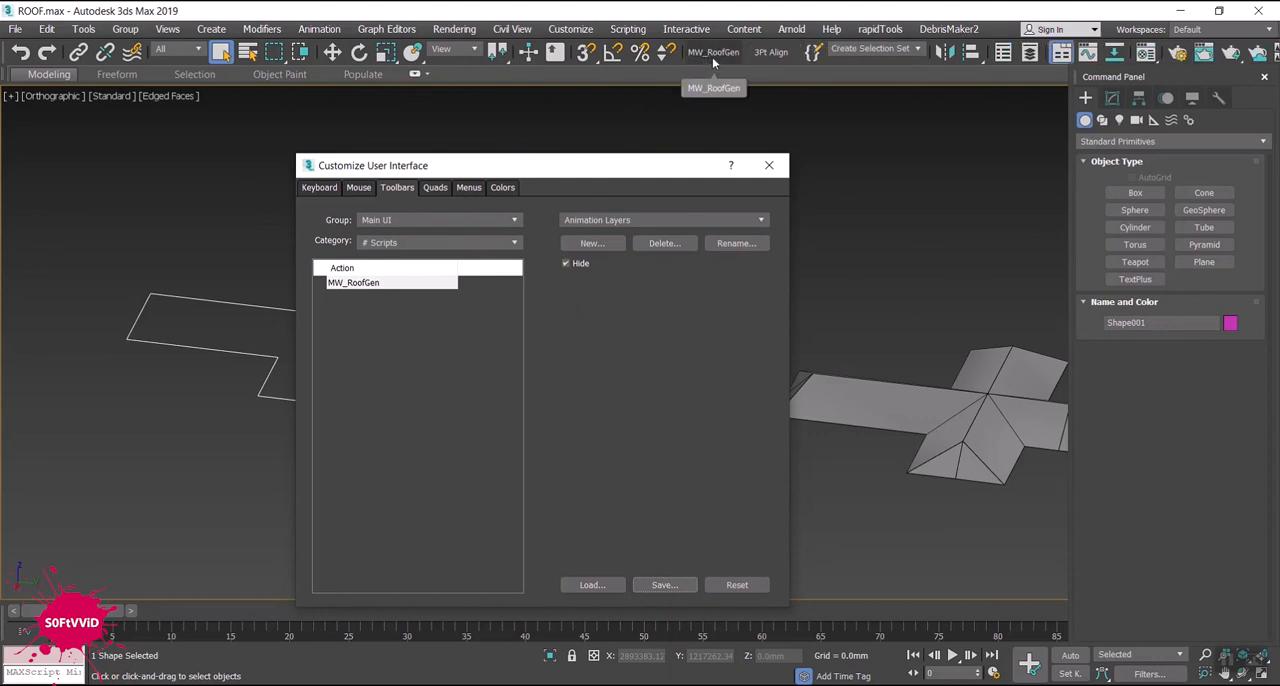
{"action": "left_click", "coordinate": [768, 168]}
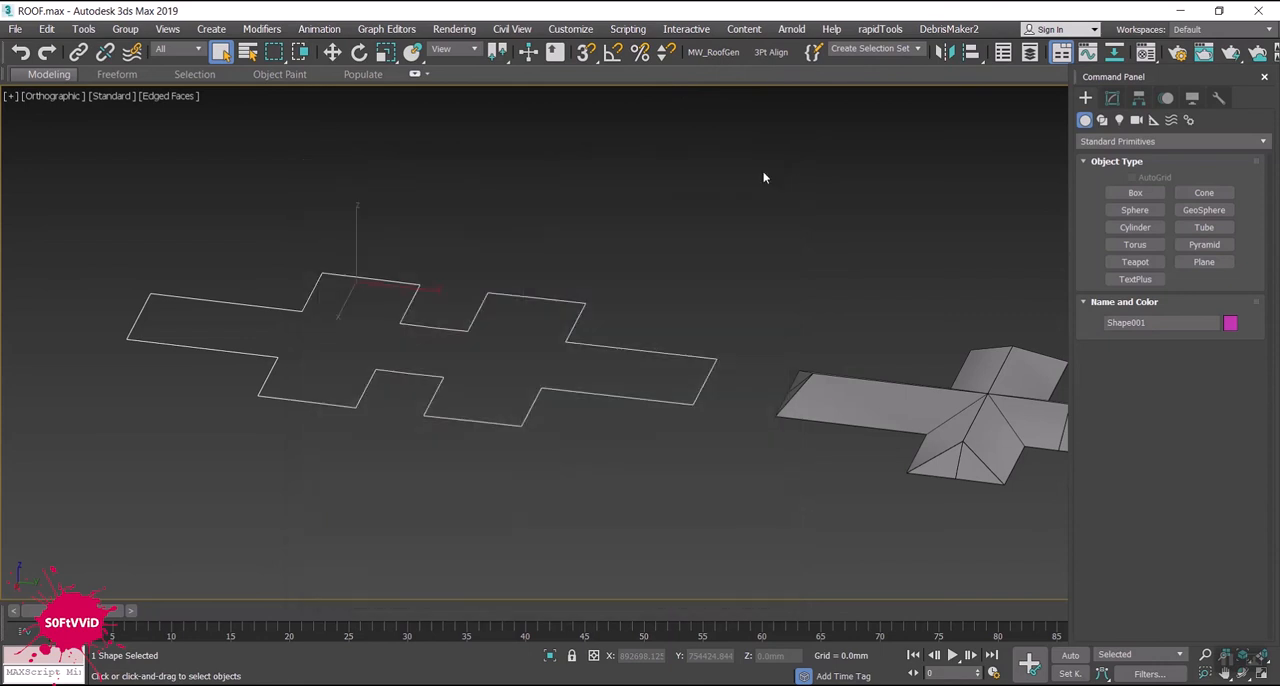
- Generate a hip roof from the double-cross outline spline with MW_RoofGen at a 30° roof angle, inspect it and close the generator
{"action": "left_click", "coordinate": [704, 54]}
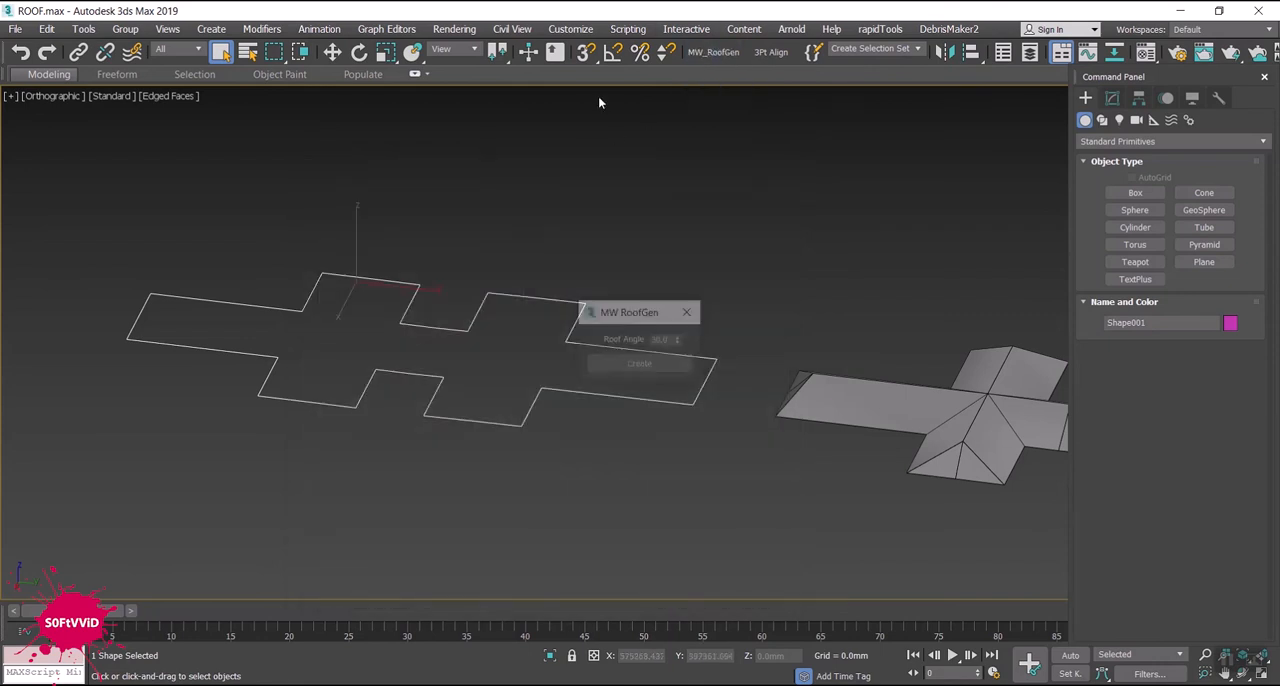
{"action": "left_click_drag", "start_coordinate": [608, 316], "coordinate": [178, 160]}
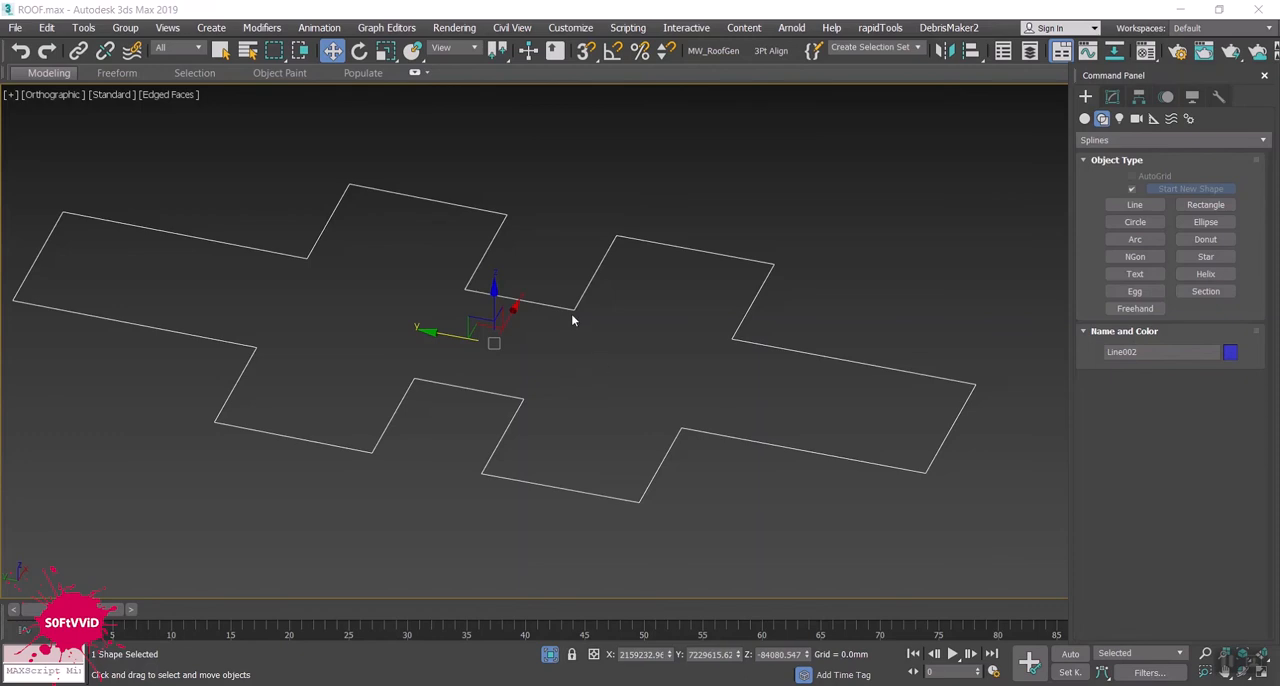
{"action": "scroll", "coordinate": [574, 308], "scroll_direction": "down", "scroll_amount": 2}
{"action": "middle_click_drag", "start_coordinate": [586, 308], "coordinate": [484, 358], "text": "alt"}
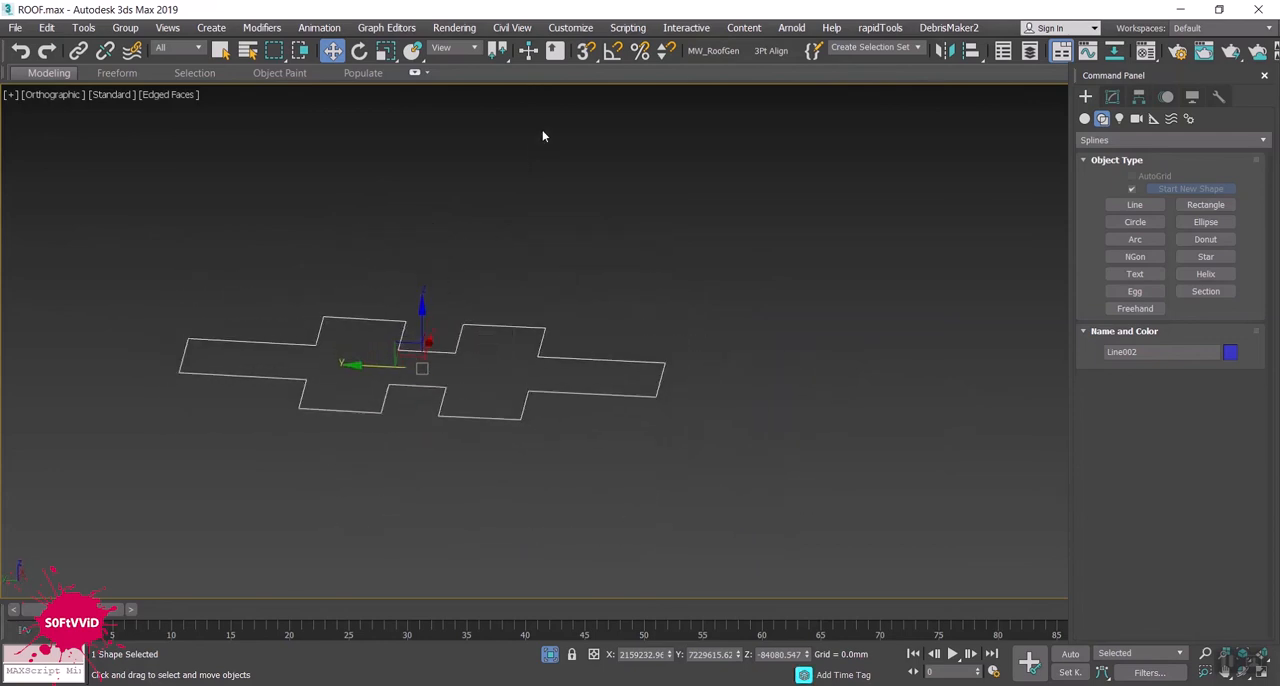
{"action": "left_click", "coordinate": [712, 51]}
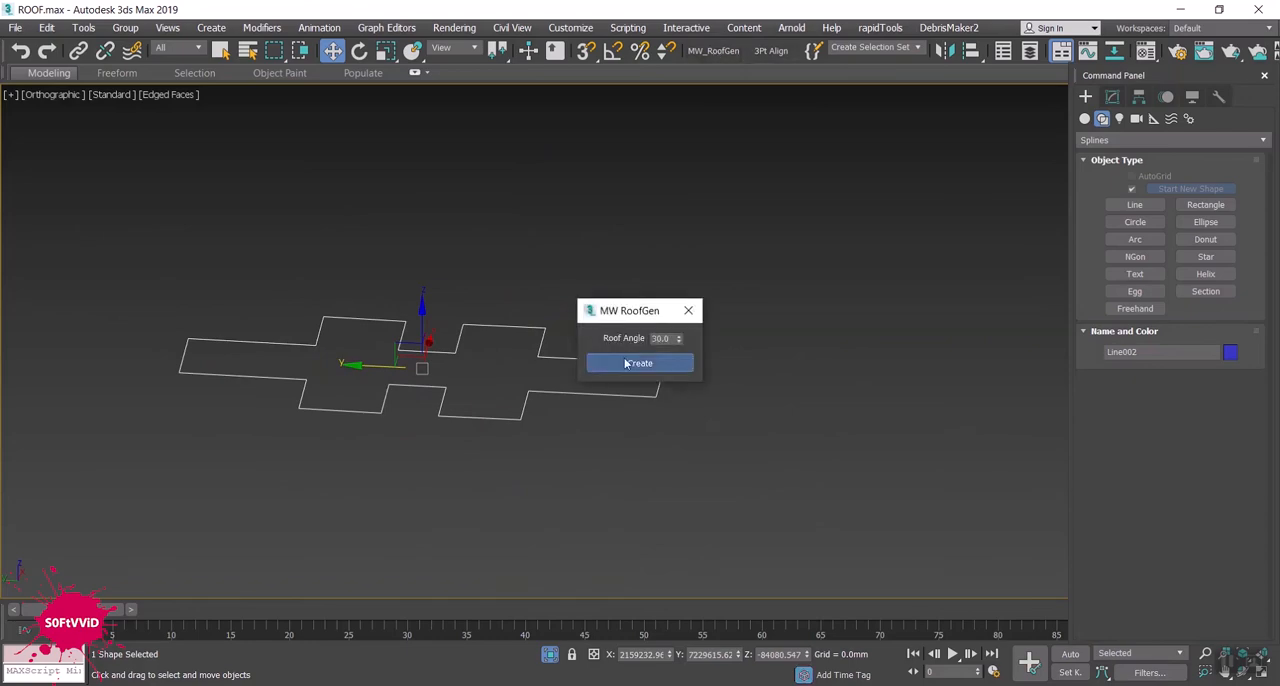
{"action": "left_click", "coordinate": [630, 363]}
{"action": "scroll", "coordinate": [388, 411], "scroll_direction": "up", "scroll_amount": 5}
{"action": "middle_click_drag", "start_coordinate": [424, 431], "coordinate": [474, 429], "text": "alt"}
{"action": "scroll", "coordinate": [233, 406], "scroll_direction": "up", "scroll_amount": 3}
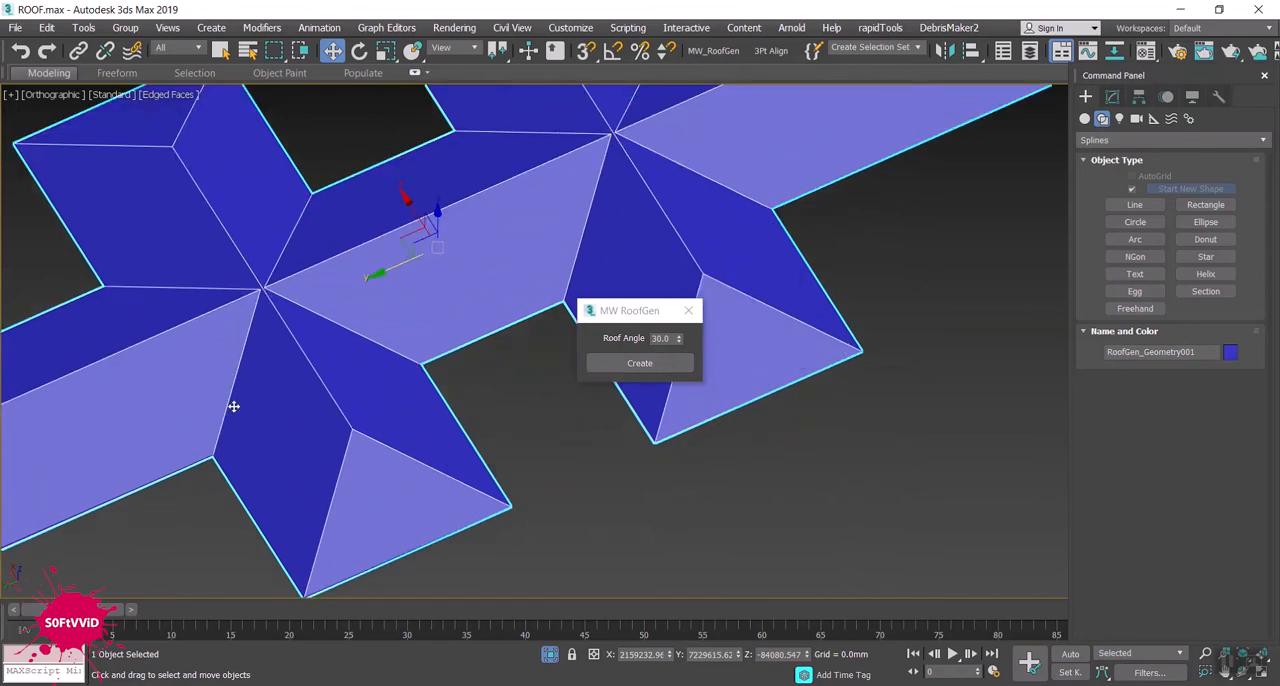
{"action": "scroll", "coordinate": [334, 389], "scroll_direction": "down", "scroll_amount": 3}
{"action": "middle_click_drag", "start_coordinate": [412, 447], "coordinate": [388, 458], "text": "alt"}
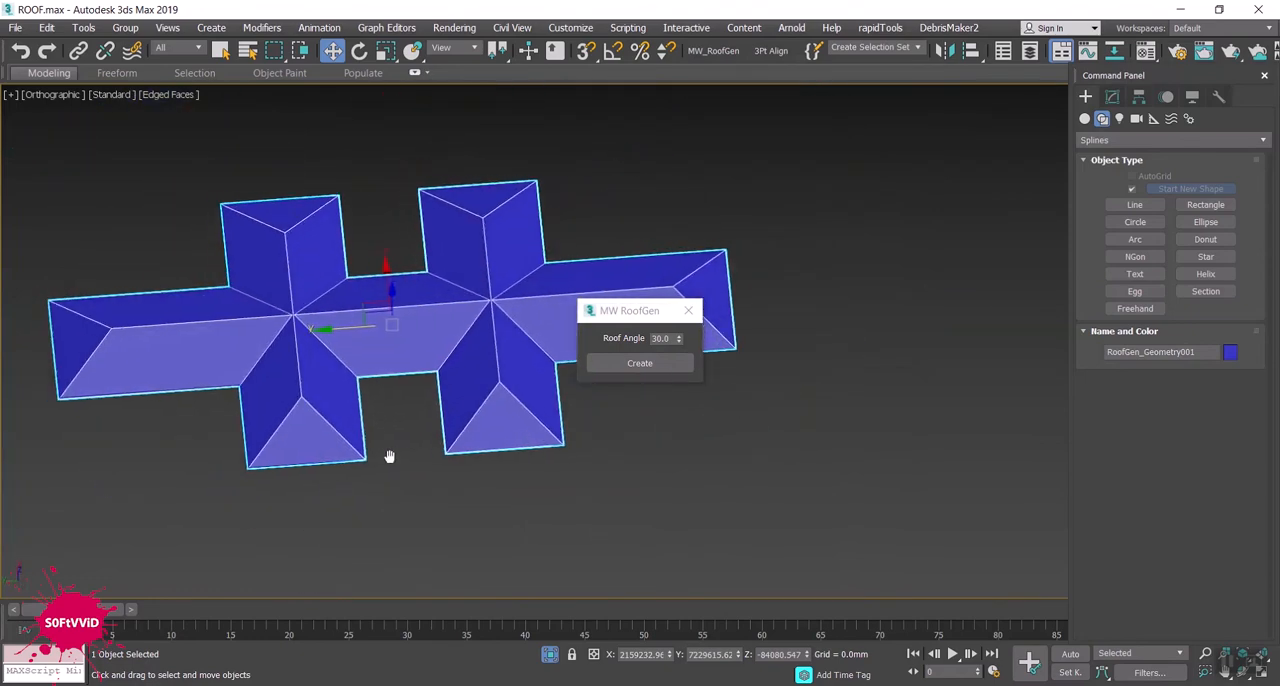
{"action": "left_click", "coordinate": [688, 312]}
- Move the generated roof along Y to about 4184465, clear of its outline spline
{"action": "scroll", "coordinate": [455, 346], "scroll_direction": "down", "scroll_amount": 5}
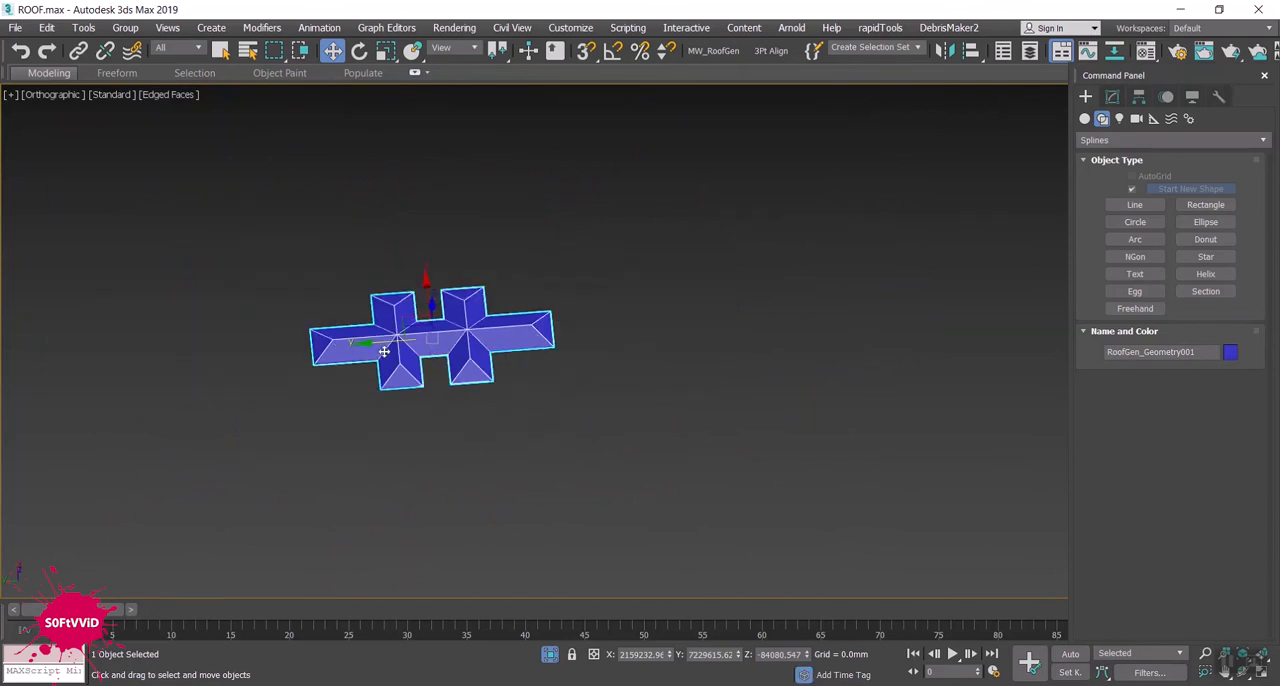
{"action": "left_click_drag", "start_coordinate": [381, 345], "coordinate": [783, 343]}
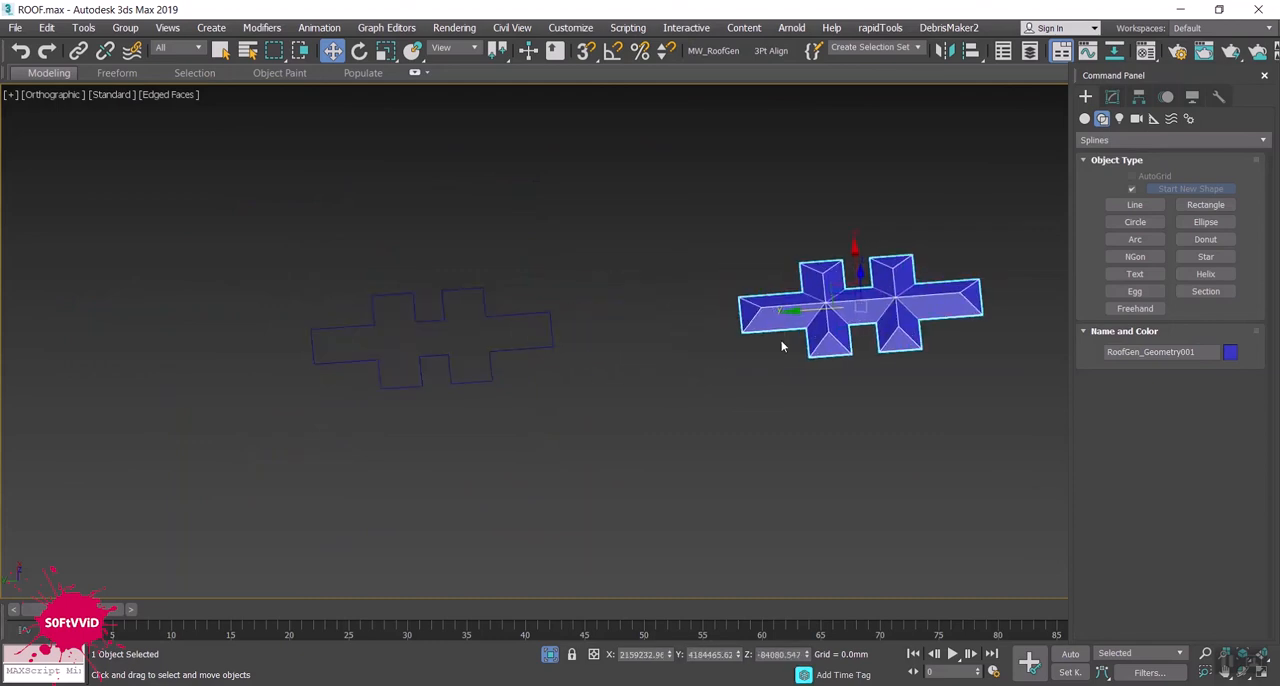
{"action": "scroll", "coordinate": [436, 357], "scroll_direction": "up", "scroll_amount": 3}
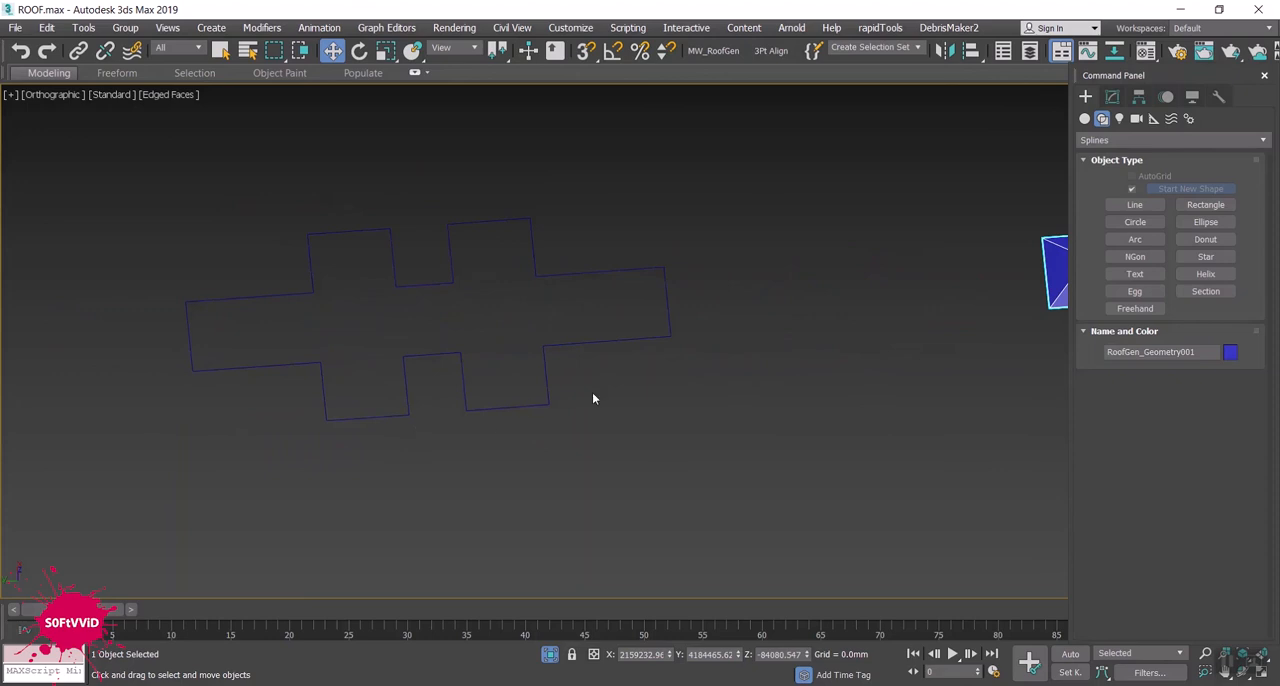
{"action": "middle_click_drag", "start_coordinate": [564, 440], "coordinate": [538, 472], "text": "alt"}
{"action": "scroll", "coordinate": [538, 471], "scroll_direction": "down", "scroll_amount": 2}
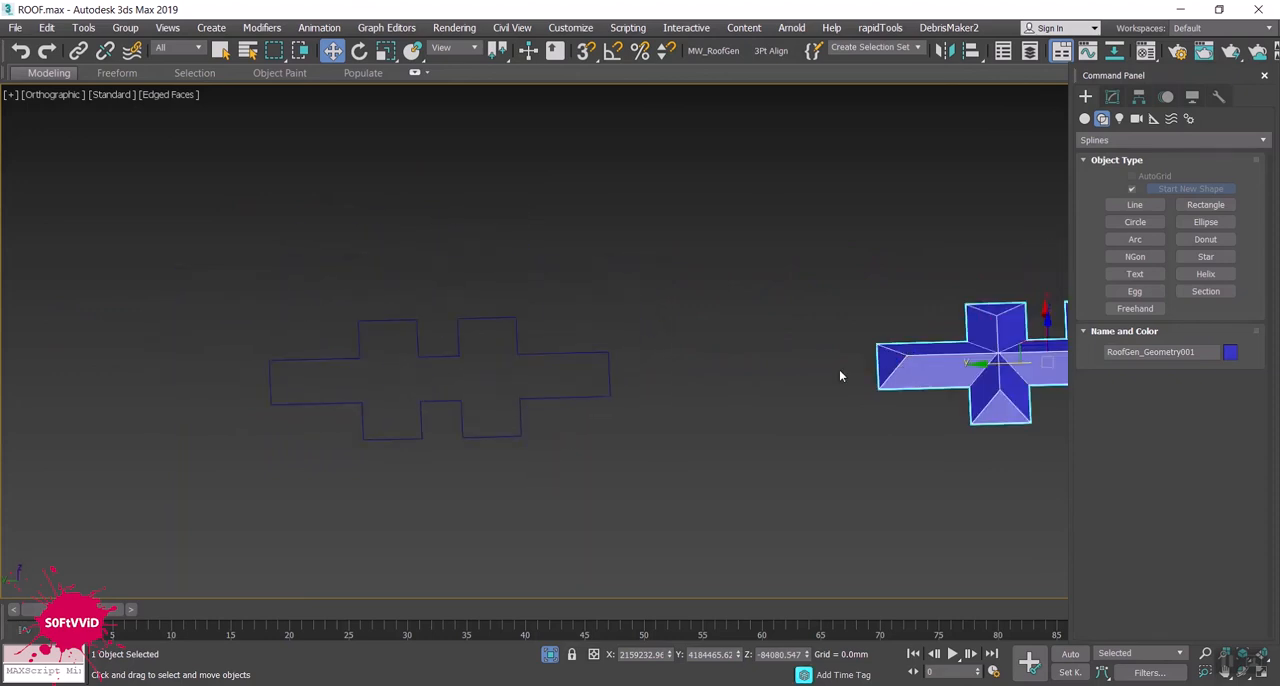
- Generate a second, steeper roof from the same outline spline with MW_RoofGen, setting the roof angle to 60
{"action": "left_click", "coordinate": [548, 352]}
{"action": "left_click", "coordinate": [728, 51]}
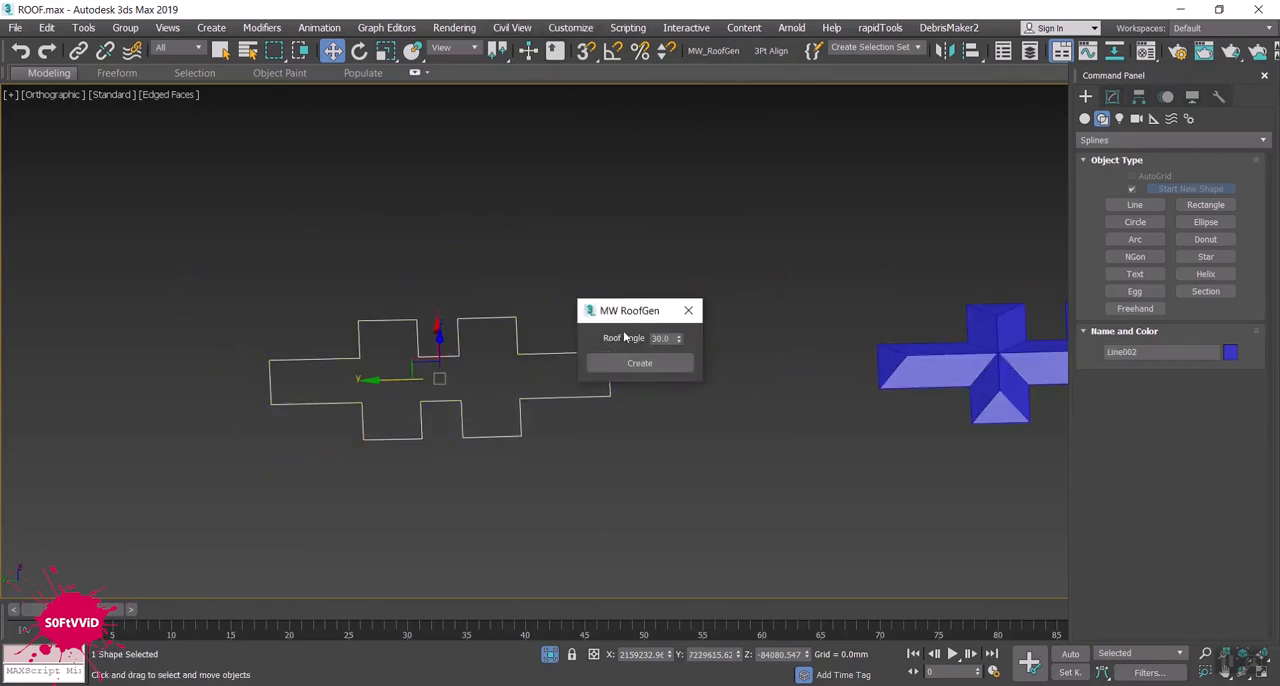
{"action": "double_click", "coordinate": [668, 339]}
{"action": "type", "text": "60"}
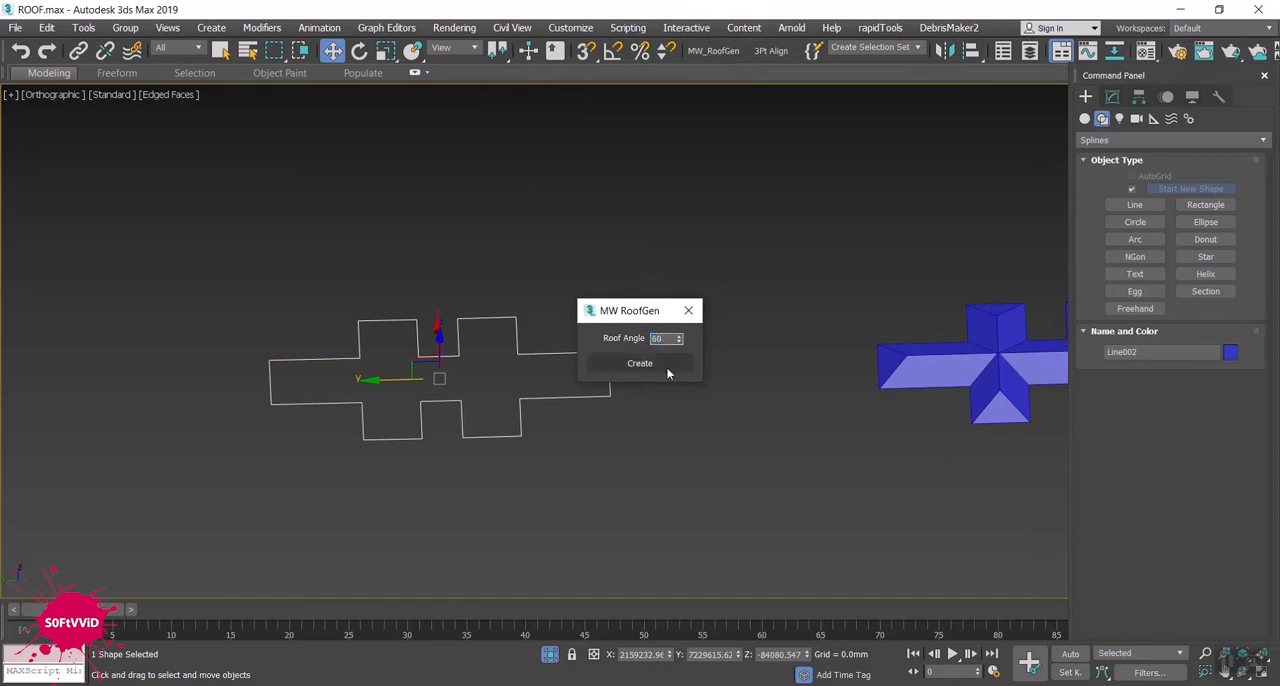
{"action": "left_click", "coordinate": [634, 292]}
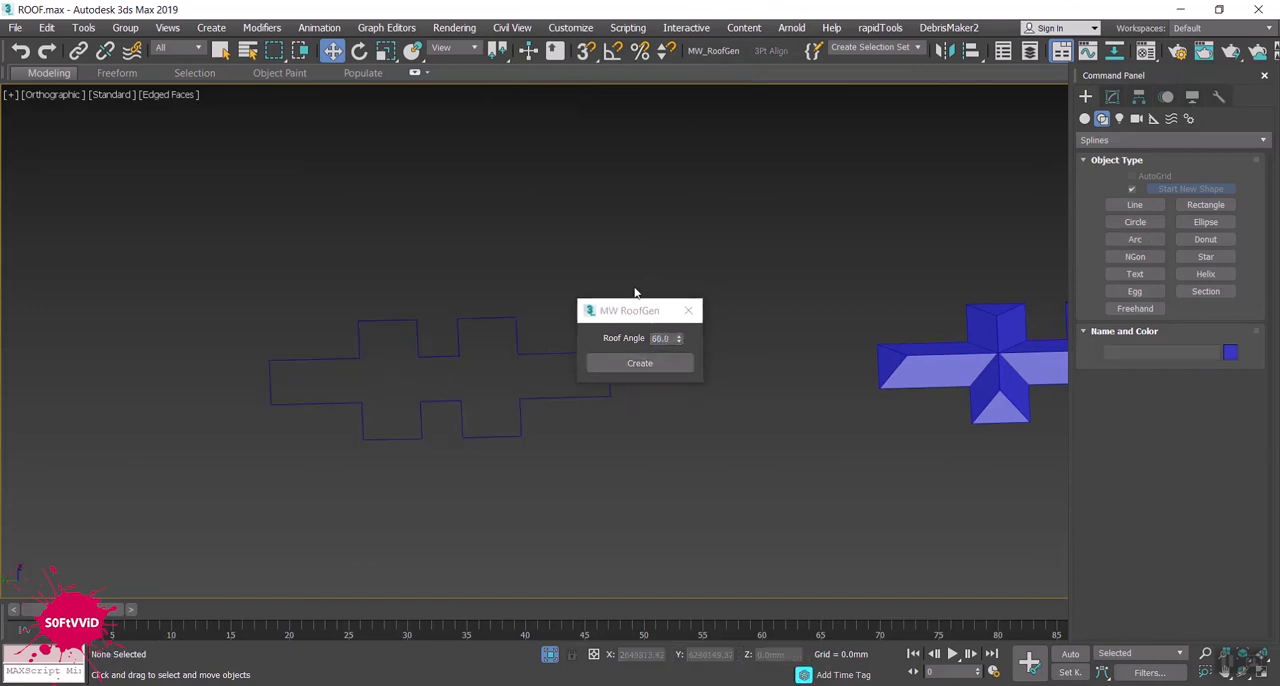
{"action": "left_click", "coordinate": [561, 353]}
{"action": "left_click", "coordinate": [603, 359]}
- Examine the 60° roof from several angles and compare its slopes with the 30° roof and the outline spline
{"action": "middle_click_drag", "start_coordinate": [466, 402], "coordinate": [426, 412]}
{"action": "key", "text": "super"}
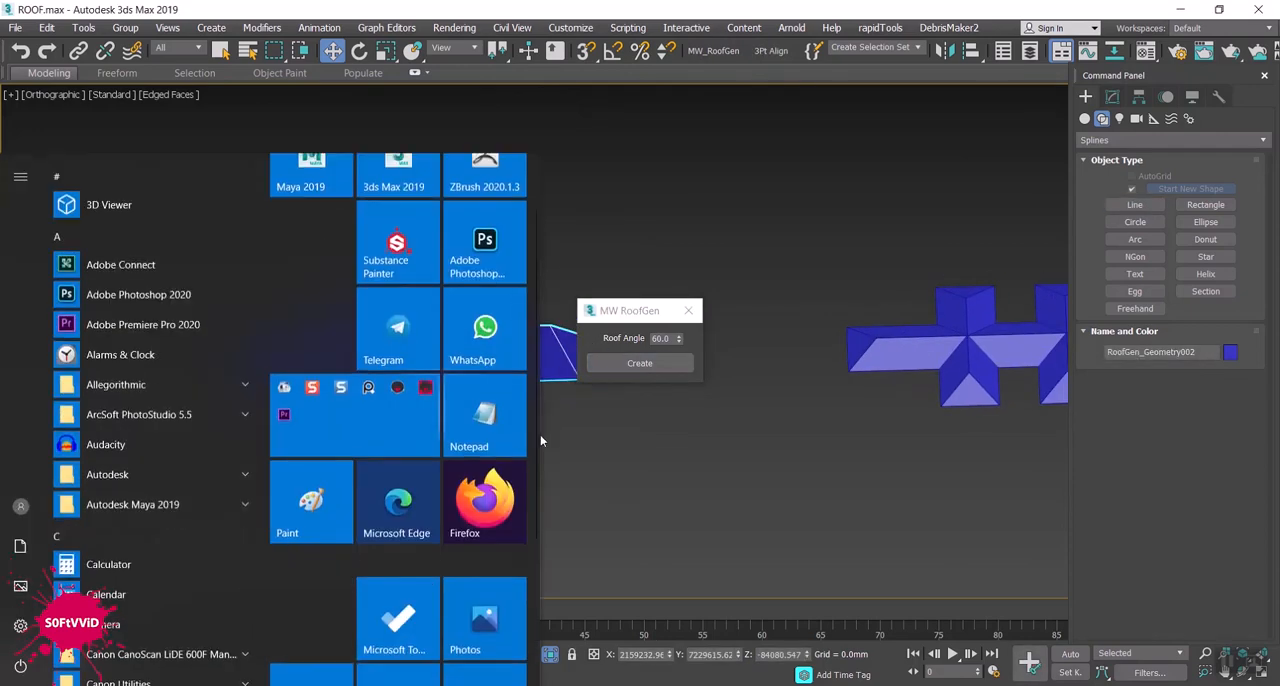
{"action": "key", "text": "super"}
{"action": "middle_click_drag", "start_coordinate": [546, 461], "coordinate": [683, 403], "text": "alt"}
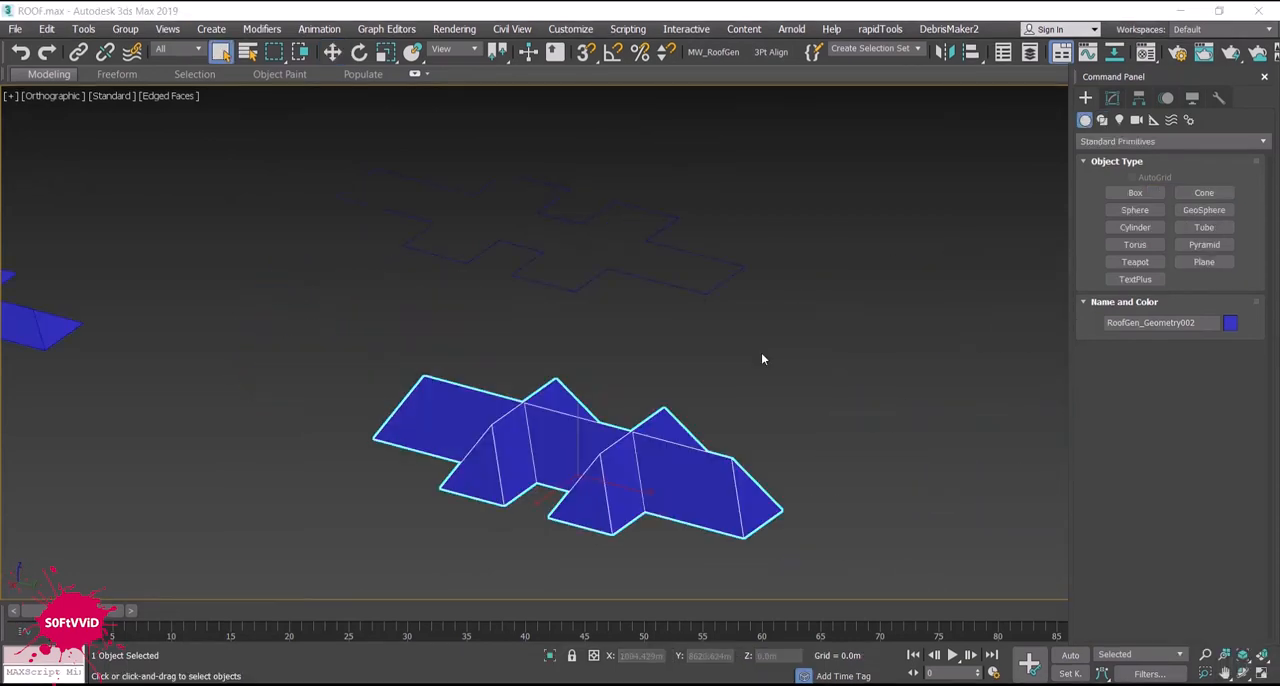
{"action": "middle_click_drag", "start_coordinate": [760, 357], "coordinate": [823, 369], "text": "alt"}
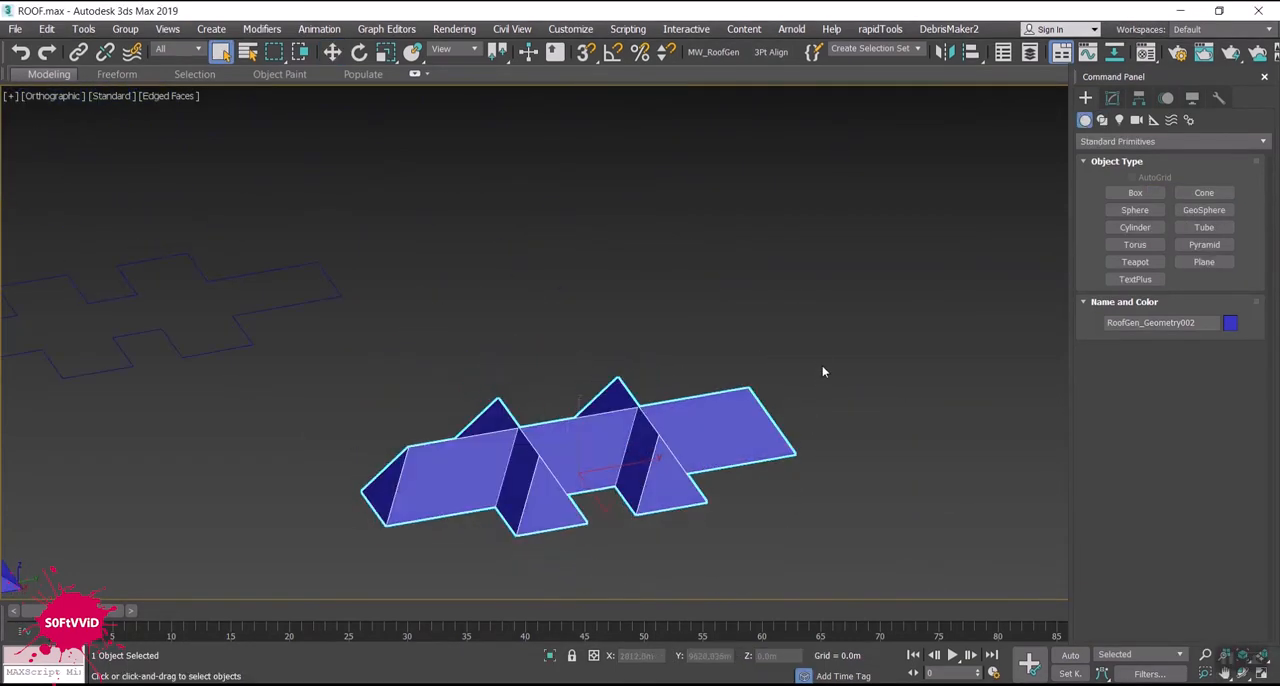
{"action": "scroll", "coordinate": [823, 369], "scroll_direction": "down", "scroll_amount": 2}
{"action": "middle_click_drag", "start_coordinate": [706, 395], "coordinate": [657, 429], "text": "alt"}
{"action": "scroll", "coordinate": [668, 399], "scroll_direction": "up", "scroll_amount": 2}
{"action": "scroll", "coordinate": [703, 399], "scroll_direction": "down", "scroll_amount": 4}
{"action": "scroll", "coordinate": [661, 443], "scroll_direction": "up", "scroll_amount": 2}
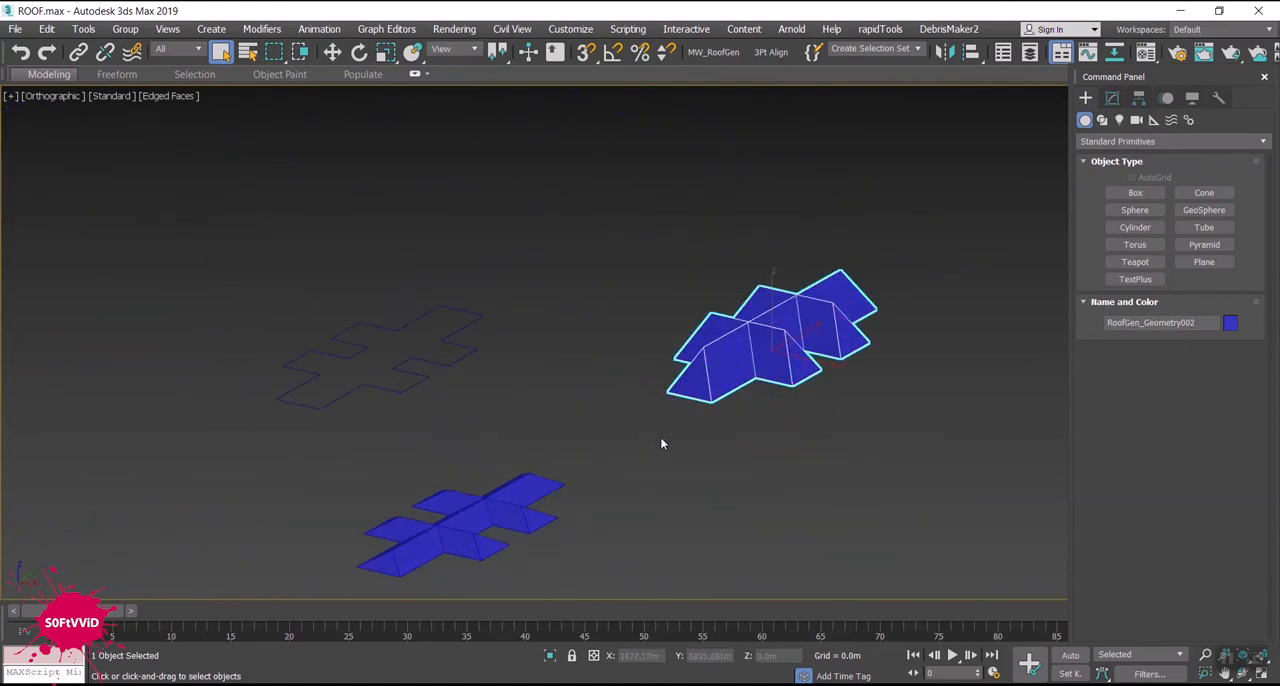
{"action": "scroll", "coordinate": [661, 443], "scroll_direction": "up", "scroll_amount": 2}
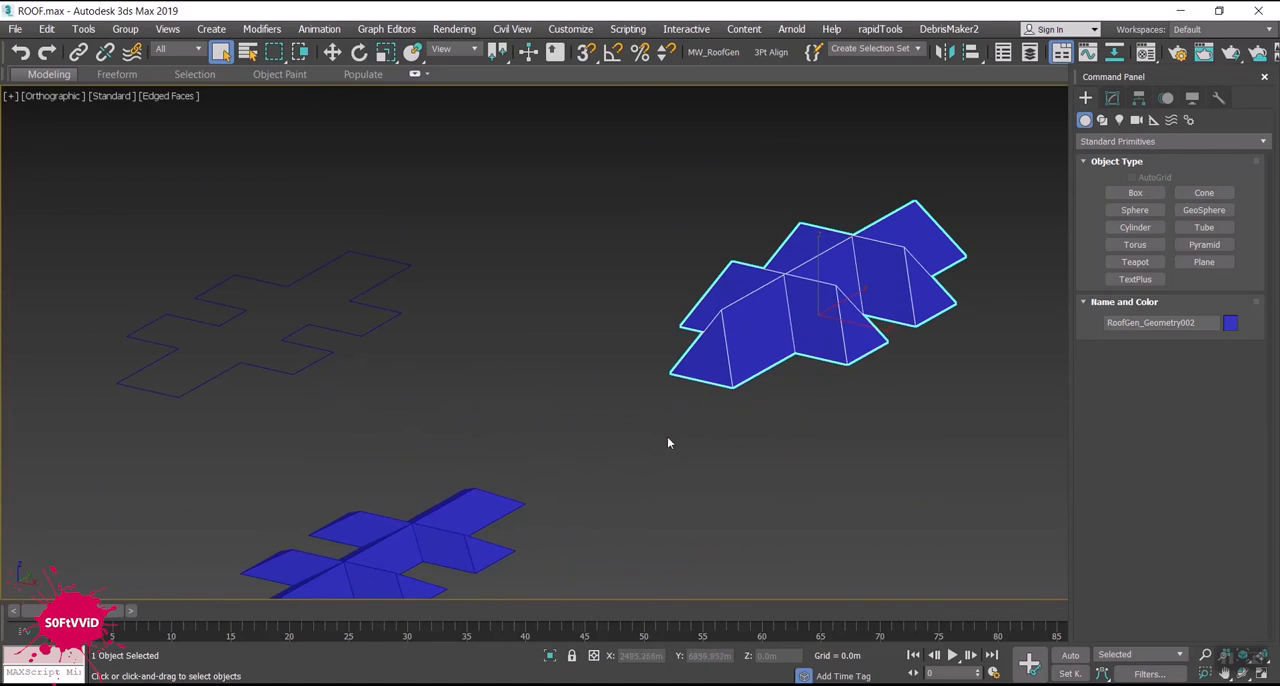
{"action": "middle_click_drag", "start_coordinate": [683, 453], "coordinate": [679, 454], "text": "alt"}
{"action": "middle_click_drag", "start_coordinate": [673, 443], "coordinate": [671, 441], "text": "alt"}
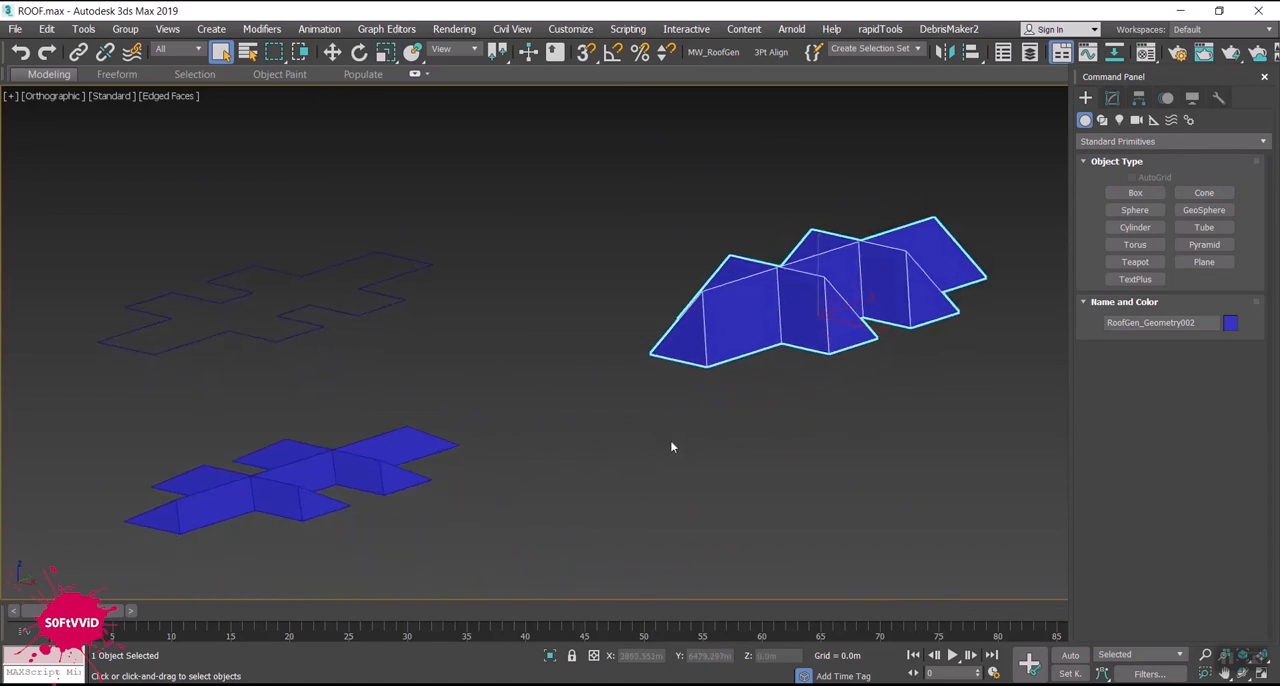